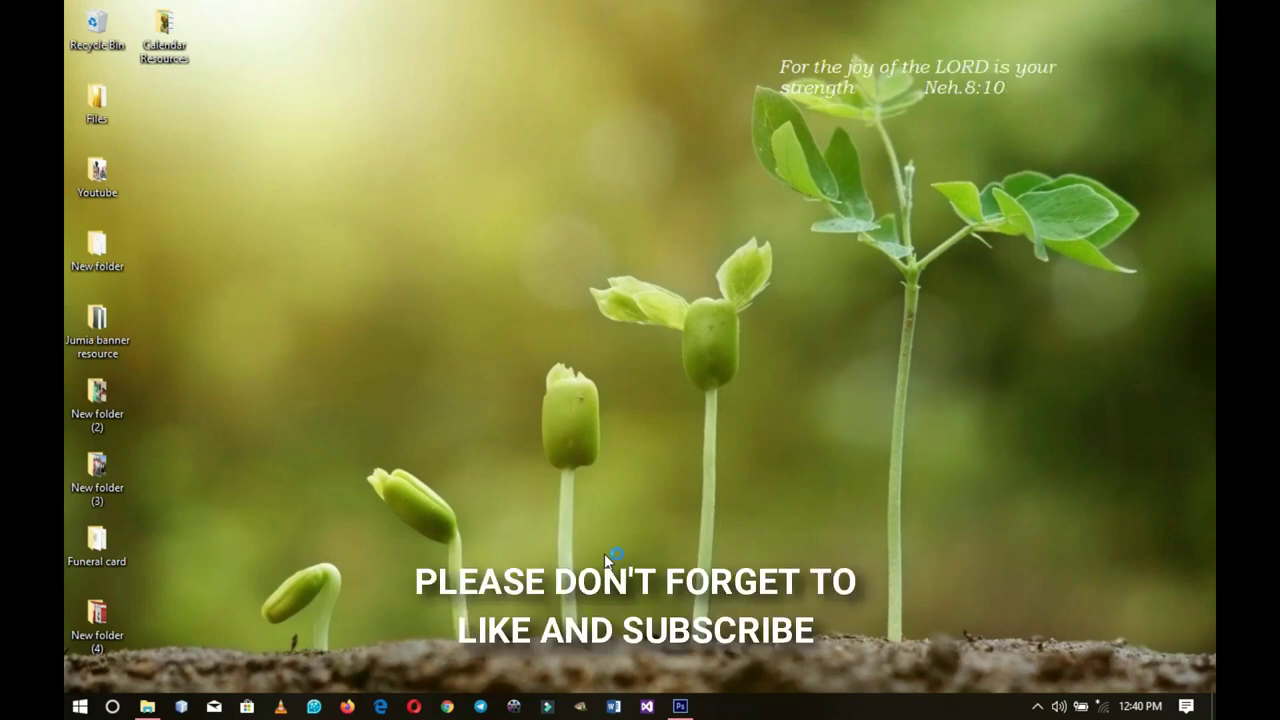
Step: Browse the Calendar Resources folder of farmer photos and mockups, then return to Photoshop
left_click(147, 706)
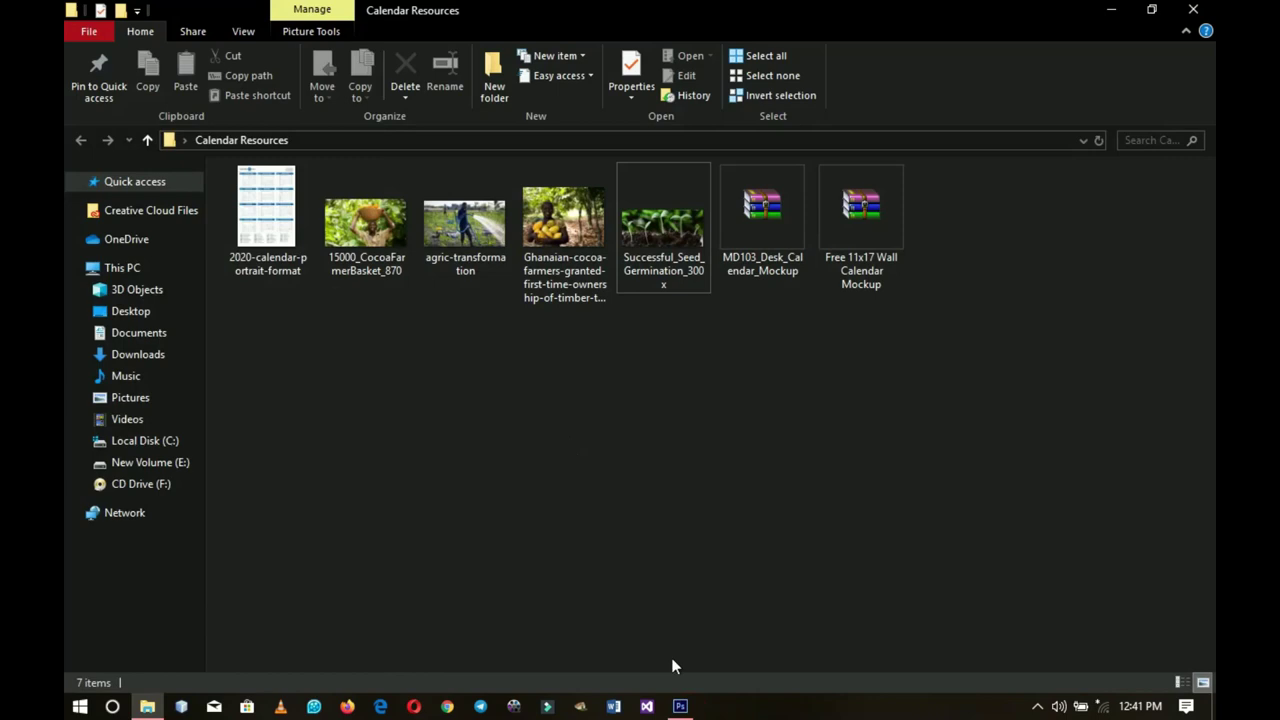
left_click(680, 706)
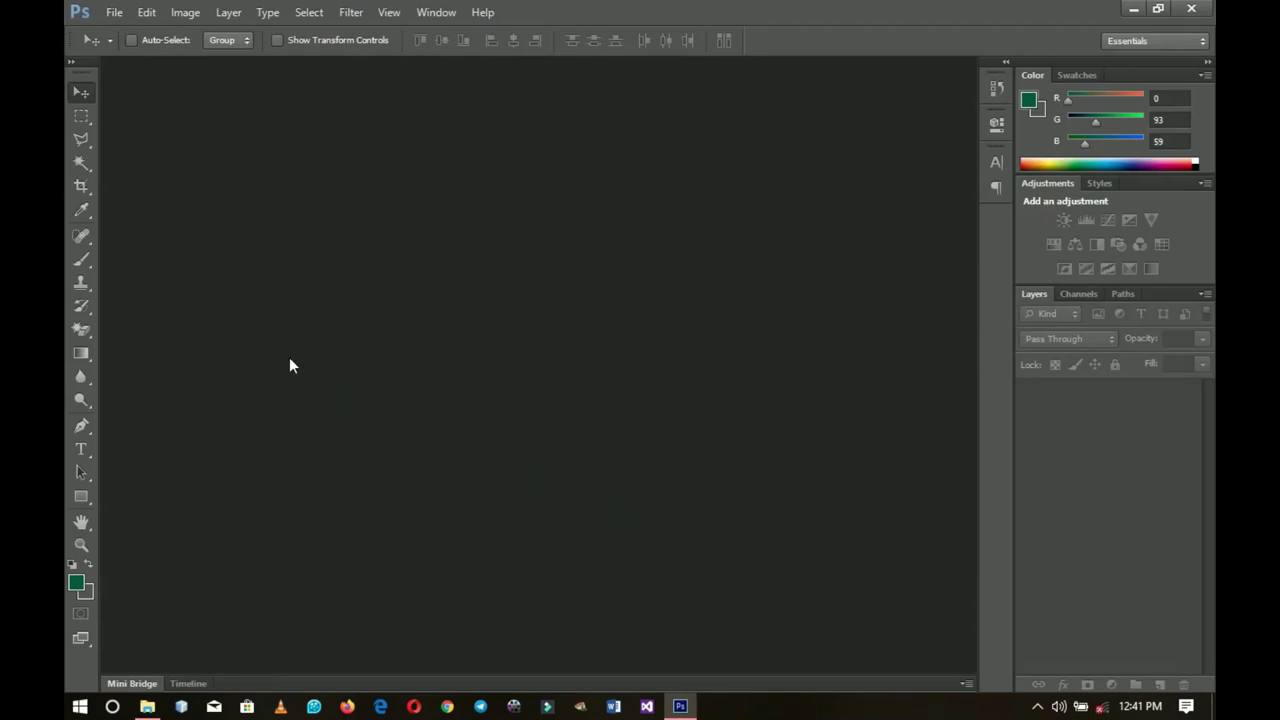
Step: Create a new document from the A3 preset (297 × 420 mm) at 150 pixels/inch
left_click(114, 12)
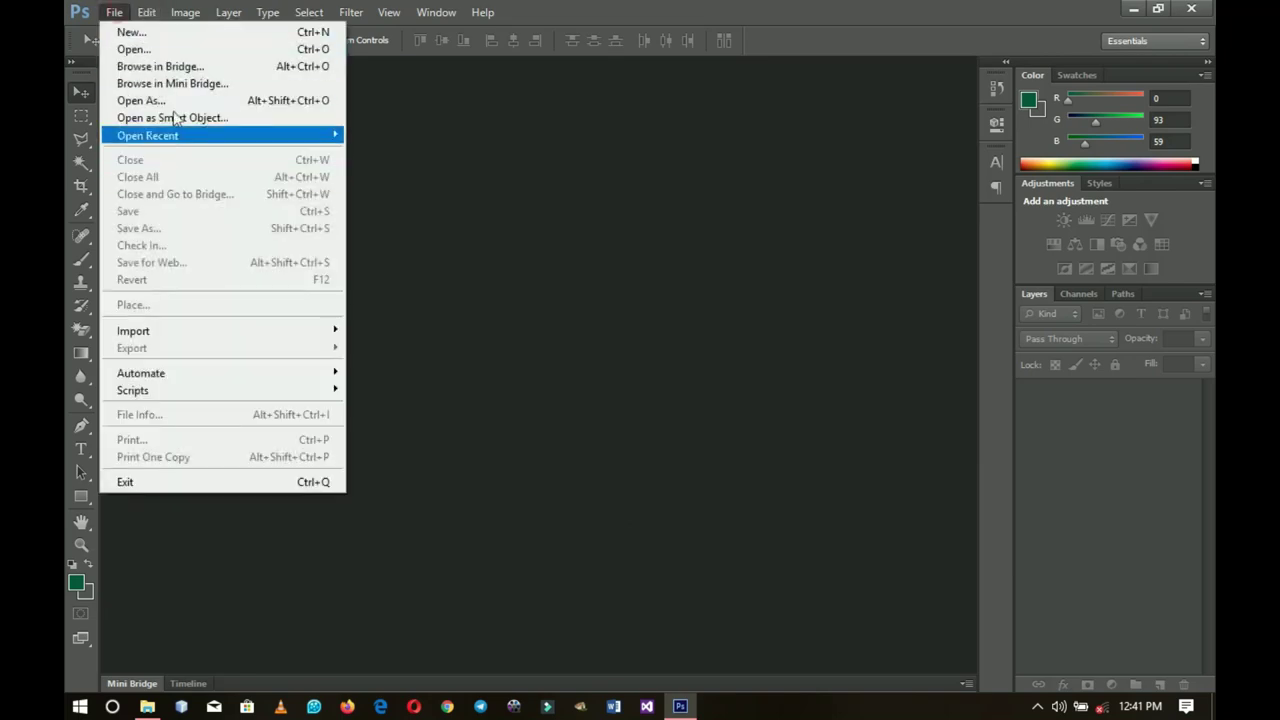
left_click(200, 32)
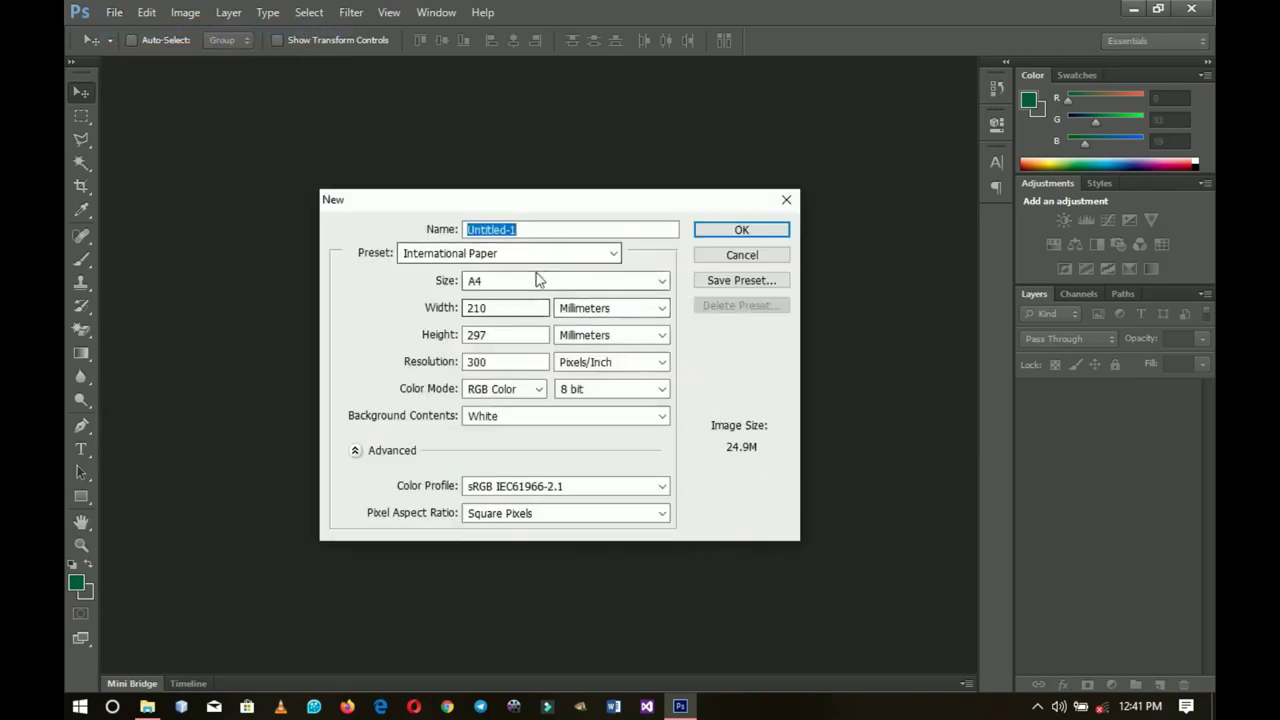
left_click(535, 280)
left_click(515, 343)
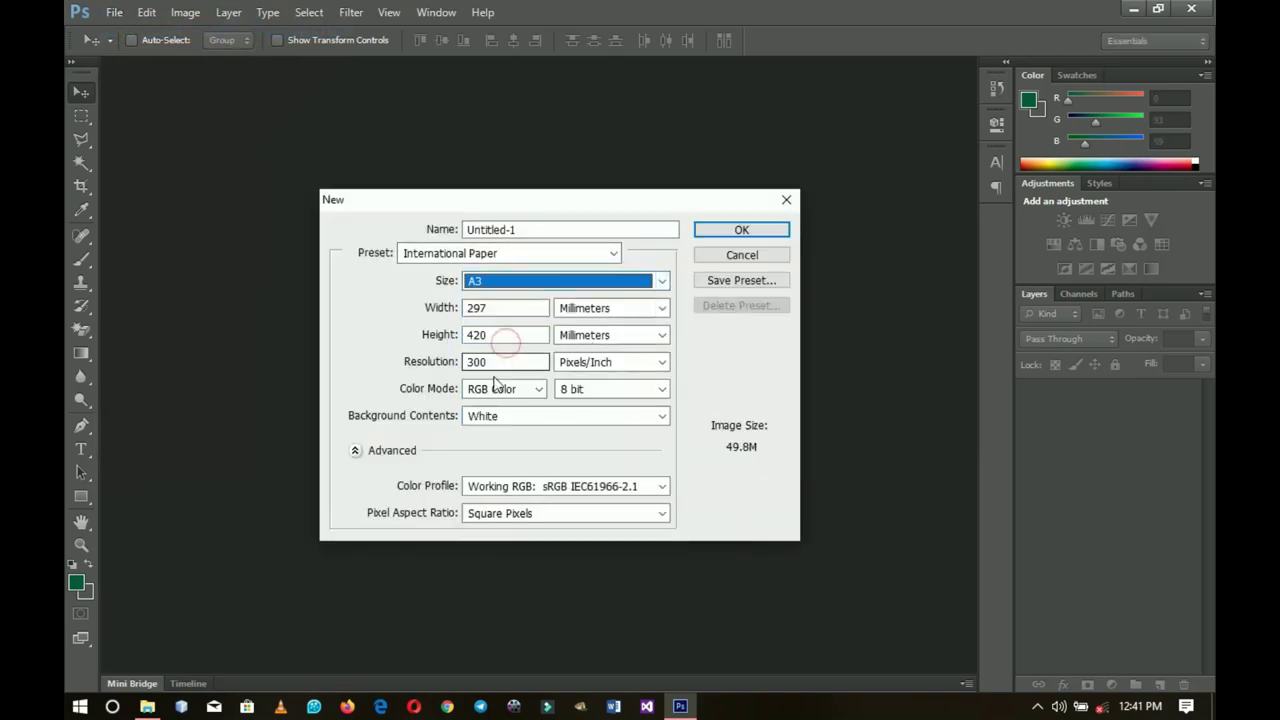
left_click_drag(495, 361, 348, 365)
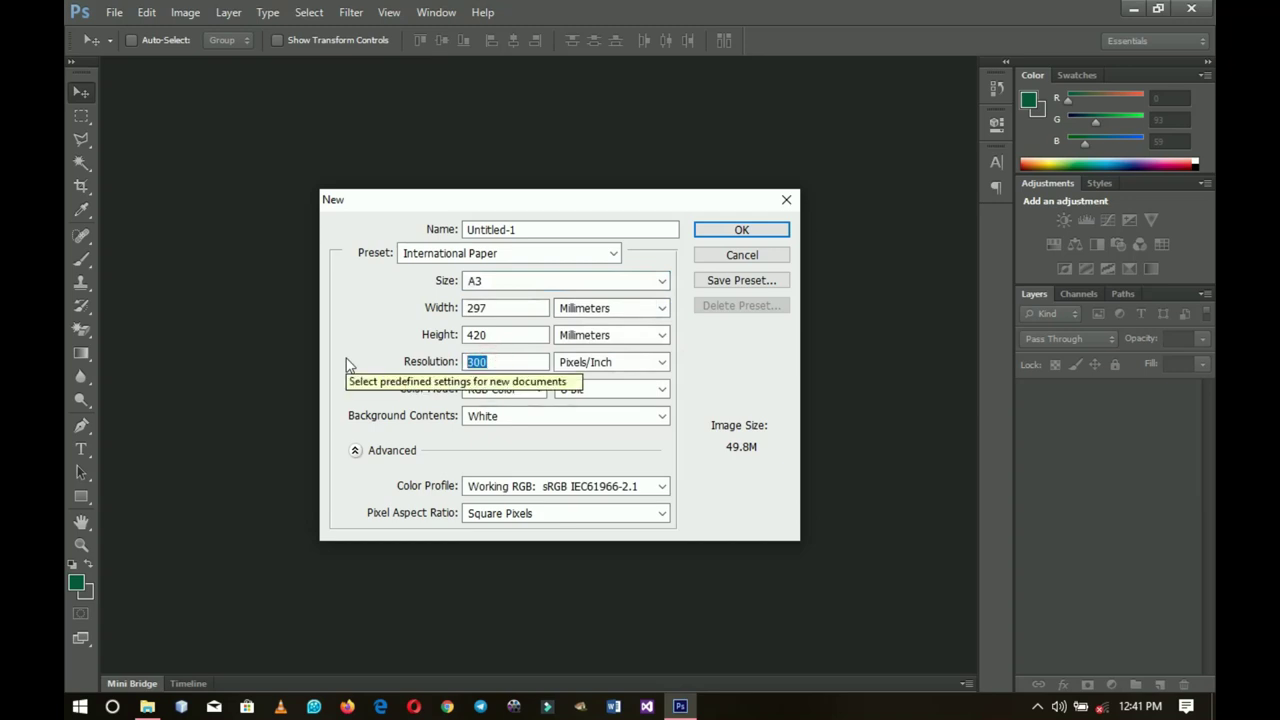
type("100")
key("BackSpace")
key("BackSpace")
type("50")
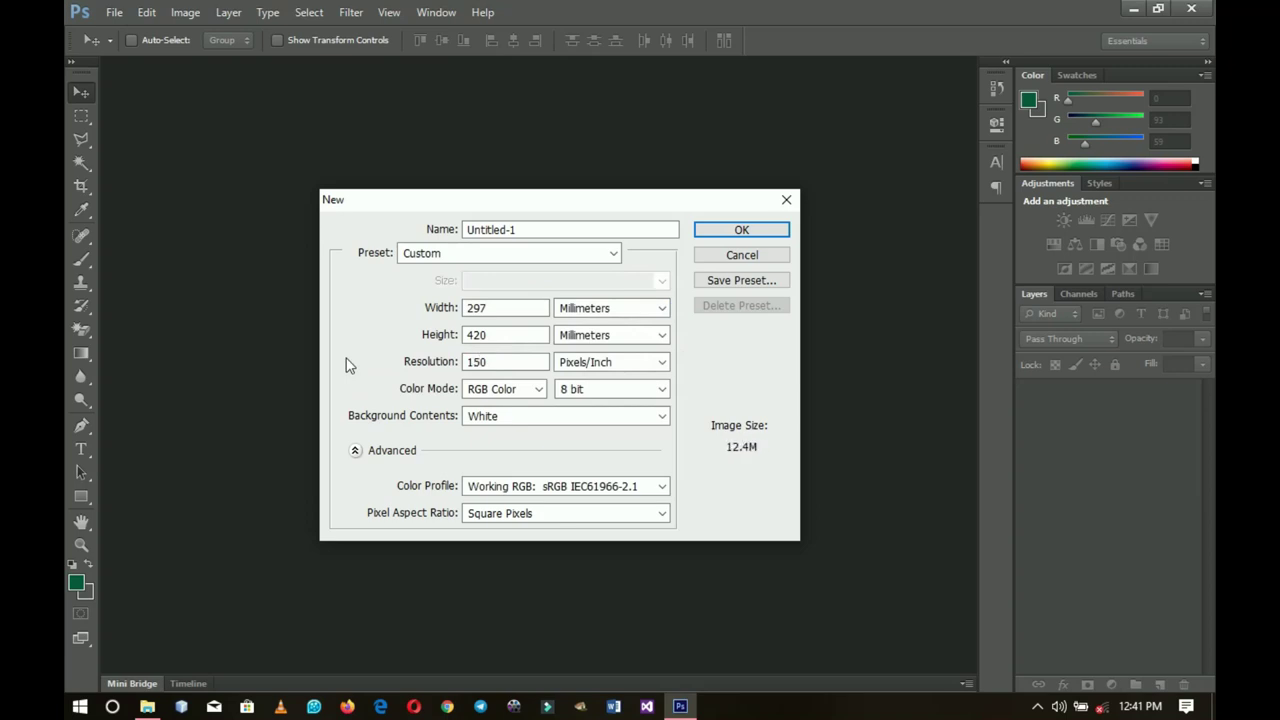
left_click(741, 229)
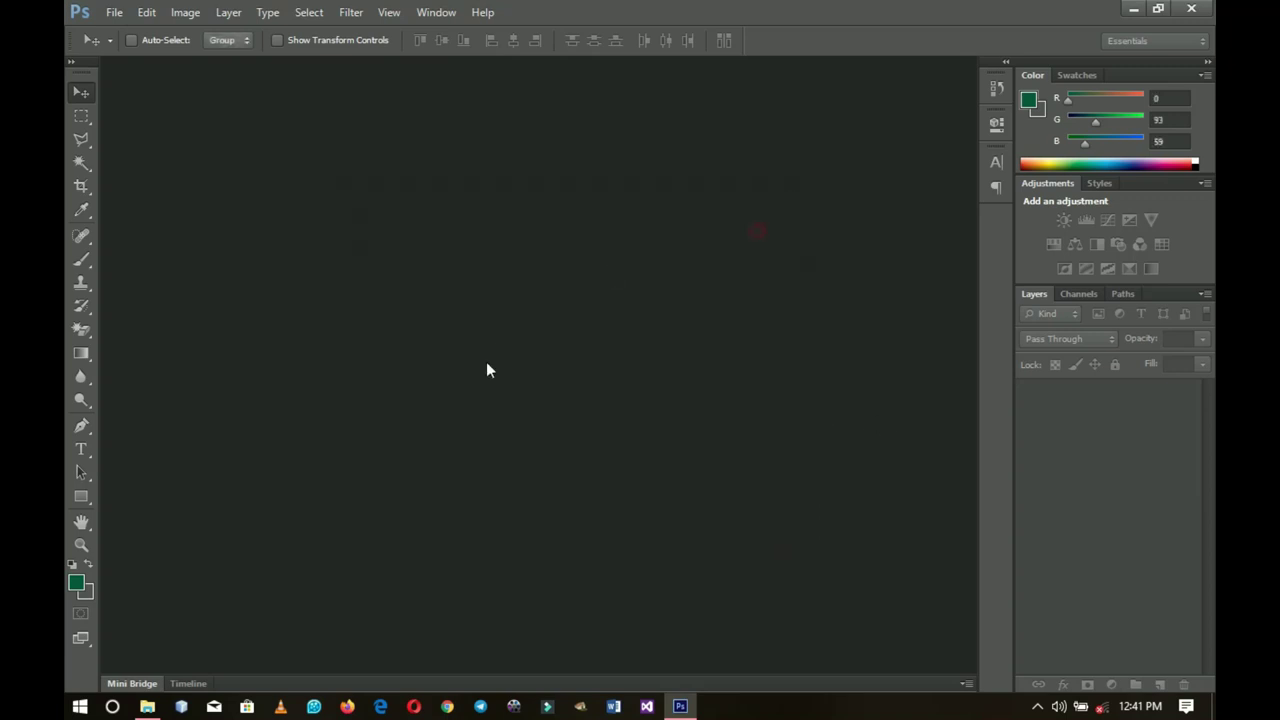
Step: Draw a dark green rectangle, Rectangle 1, across the page bottom, aligned to the bottom edge
key("z")
scroll(560, 369, "down", 1)
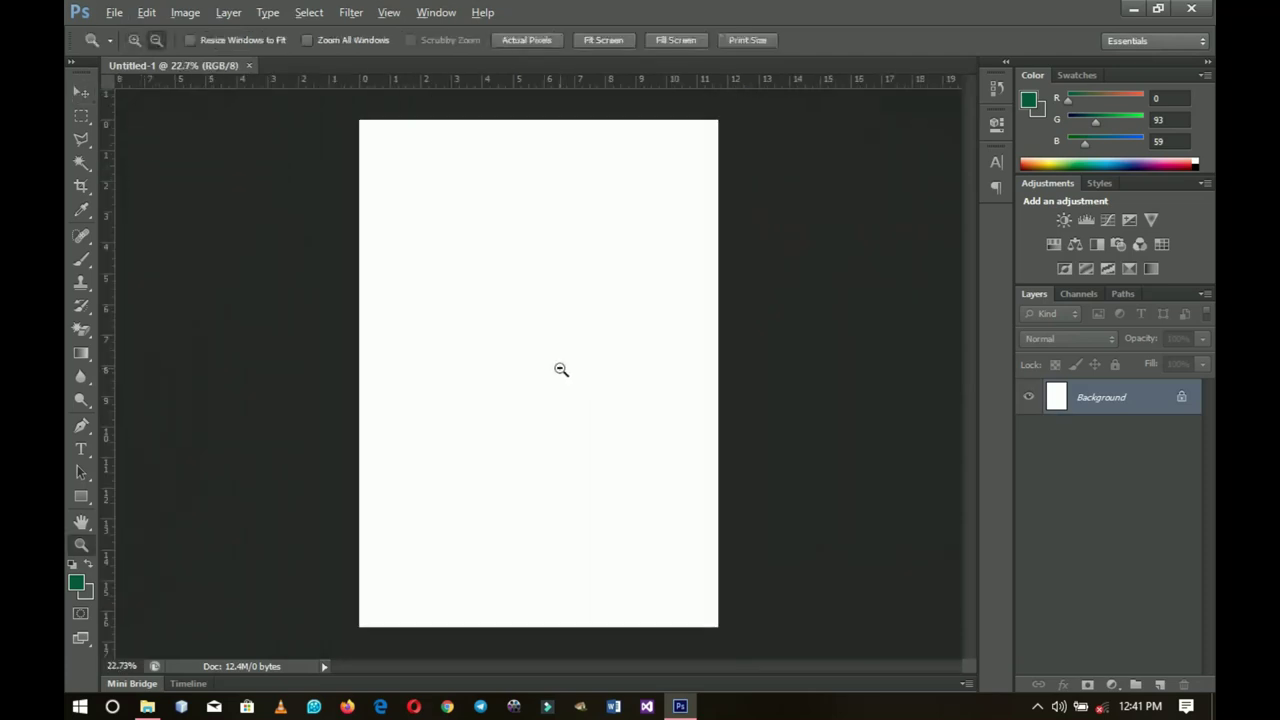
left_click(81, 92)
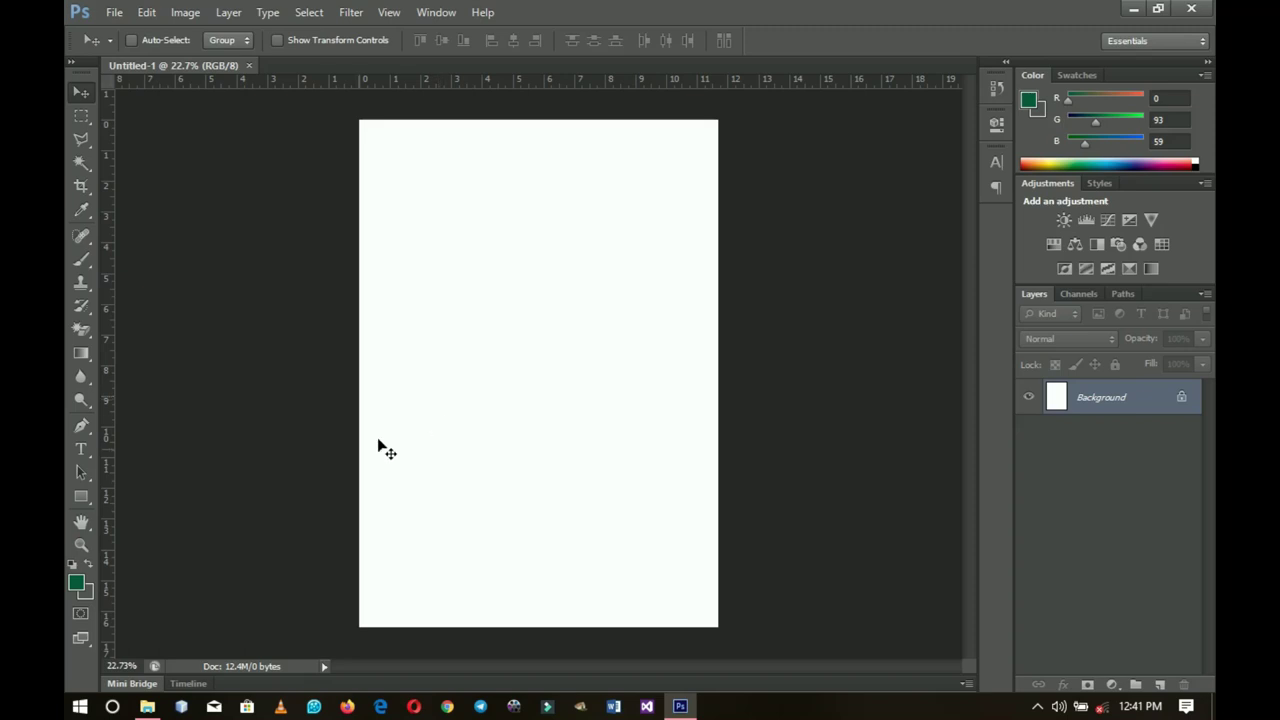
left_click(72, 497)
left_click(165, 493)
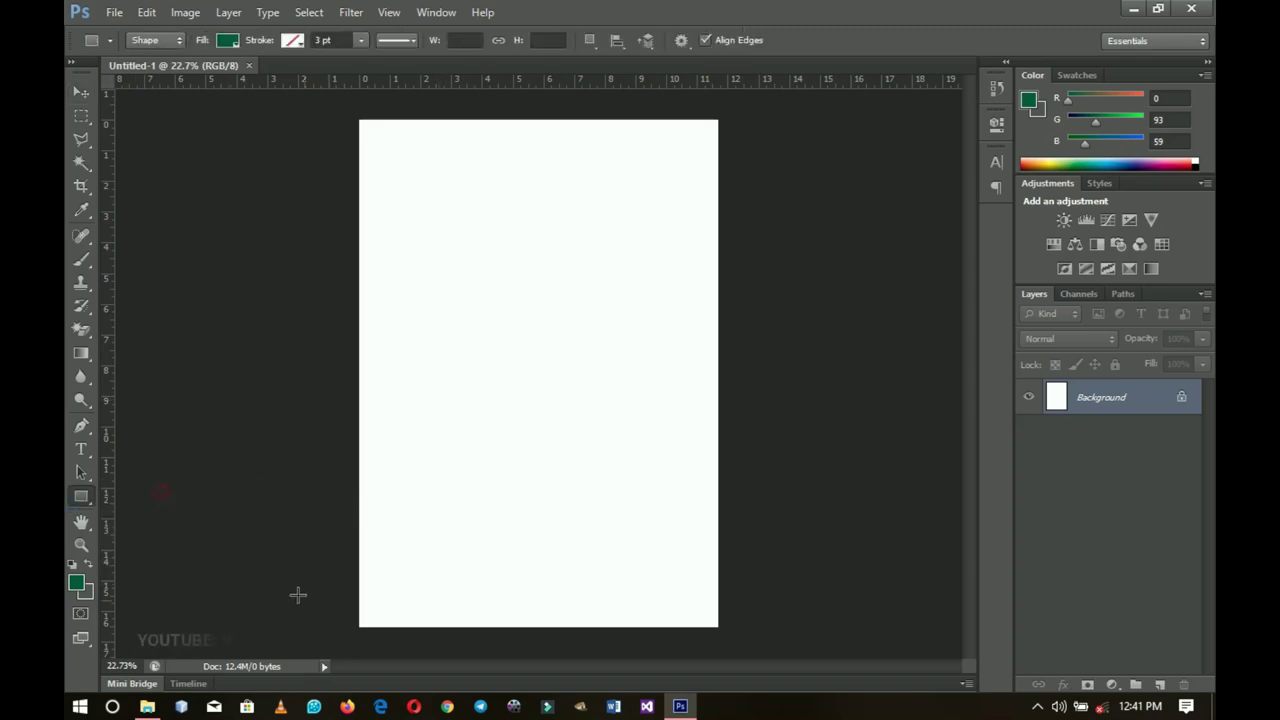
left_click_drag(343, 590, 738, 655)
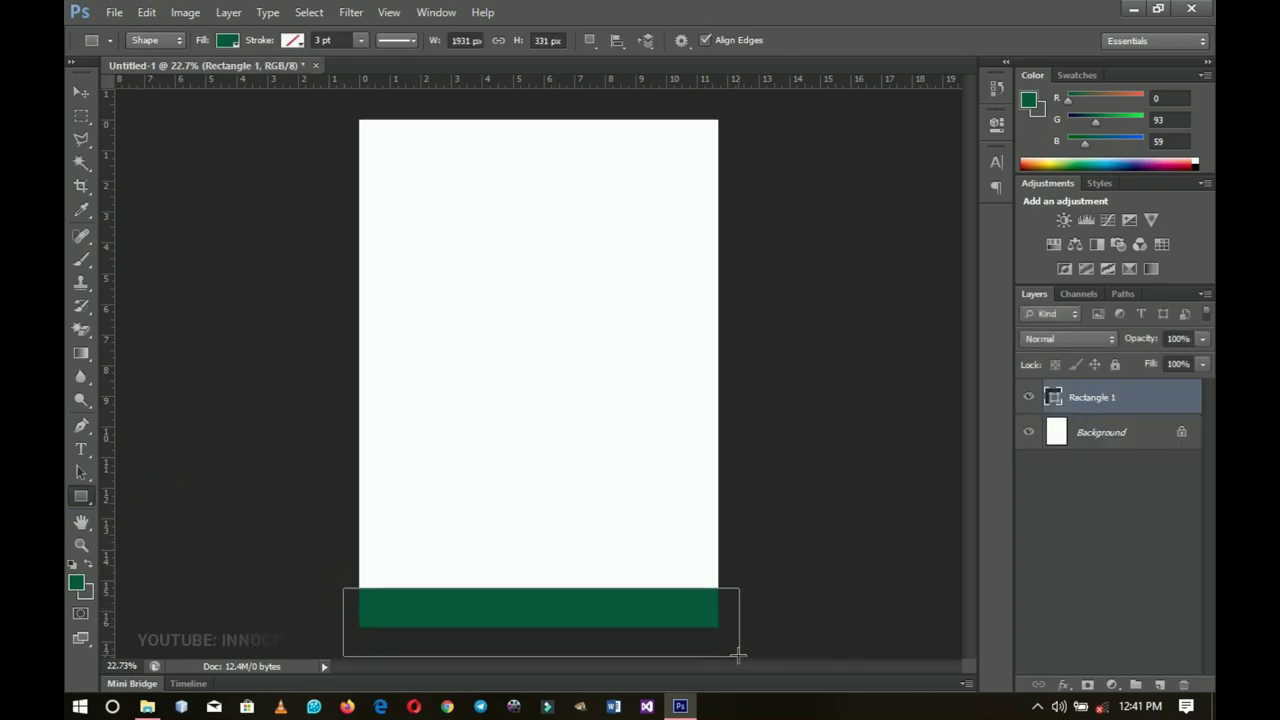
left_click(93, 88)
left_click_drag(663, 524, 665, 521)
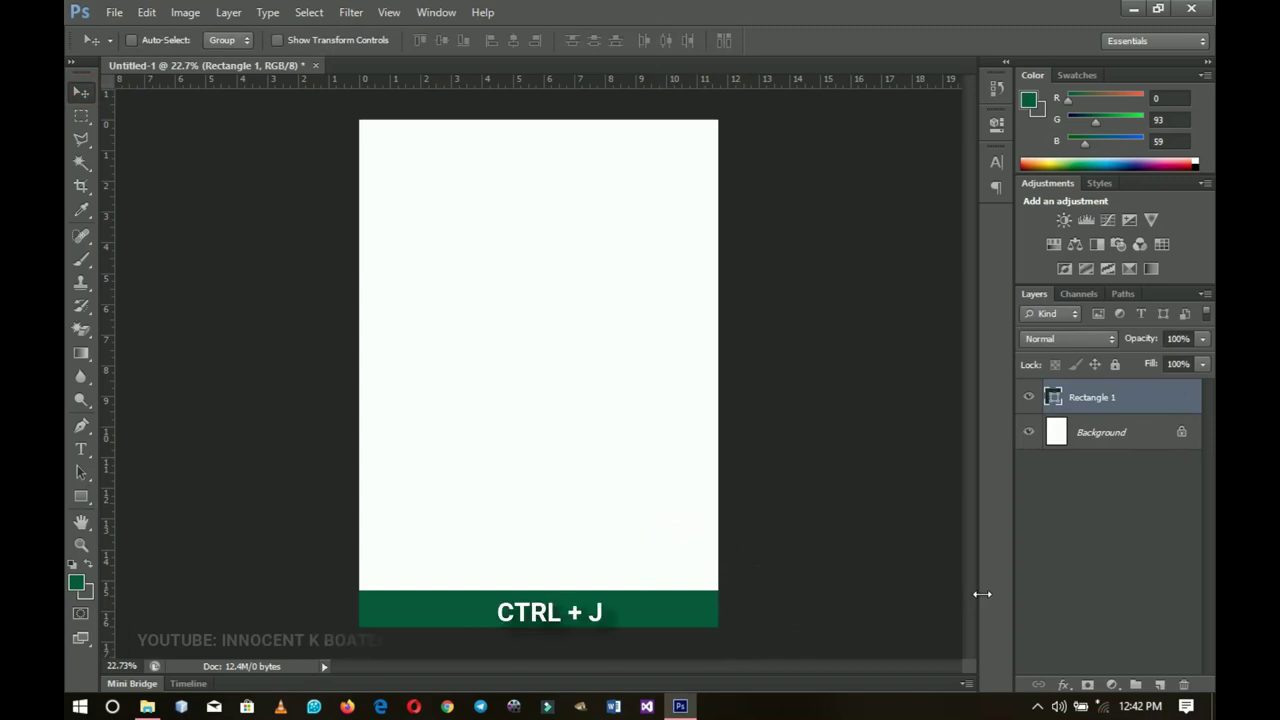
Step: Duplicate the band, recolour the original Rectangle 1 a lighter green, and nudge it up two steps
key("ctrl+j")
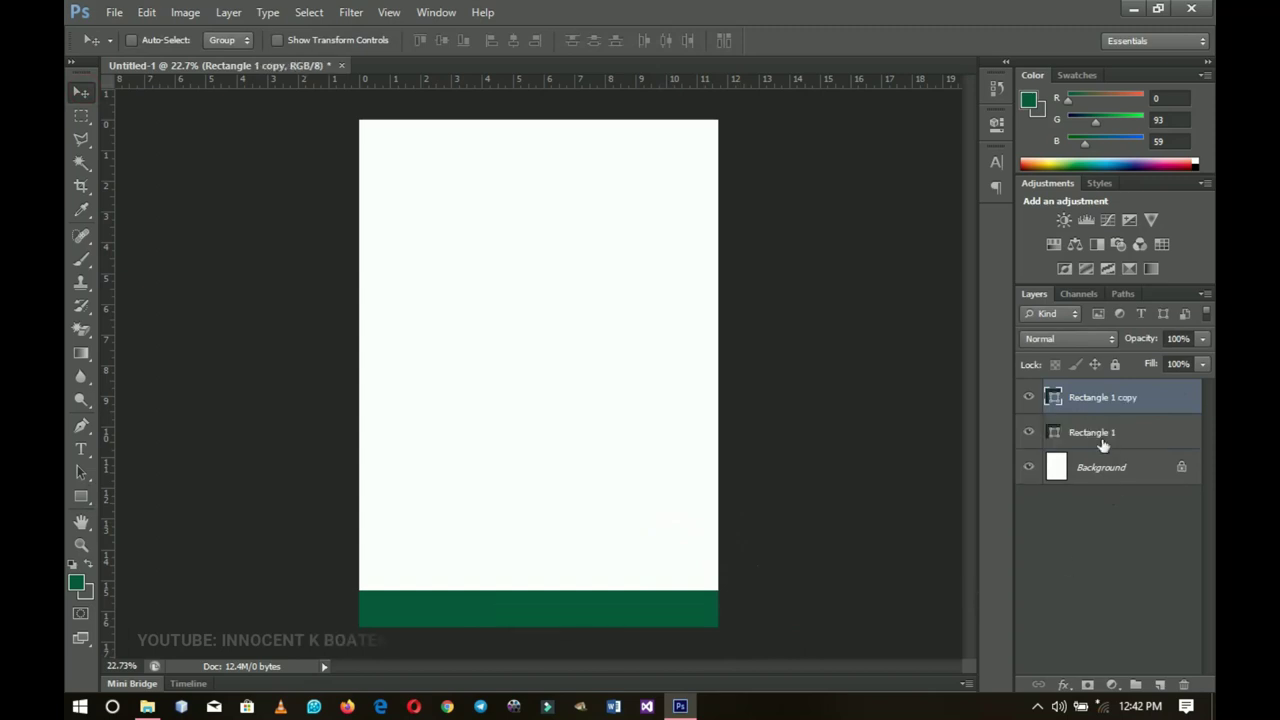
left_click(1103, 440)
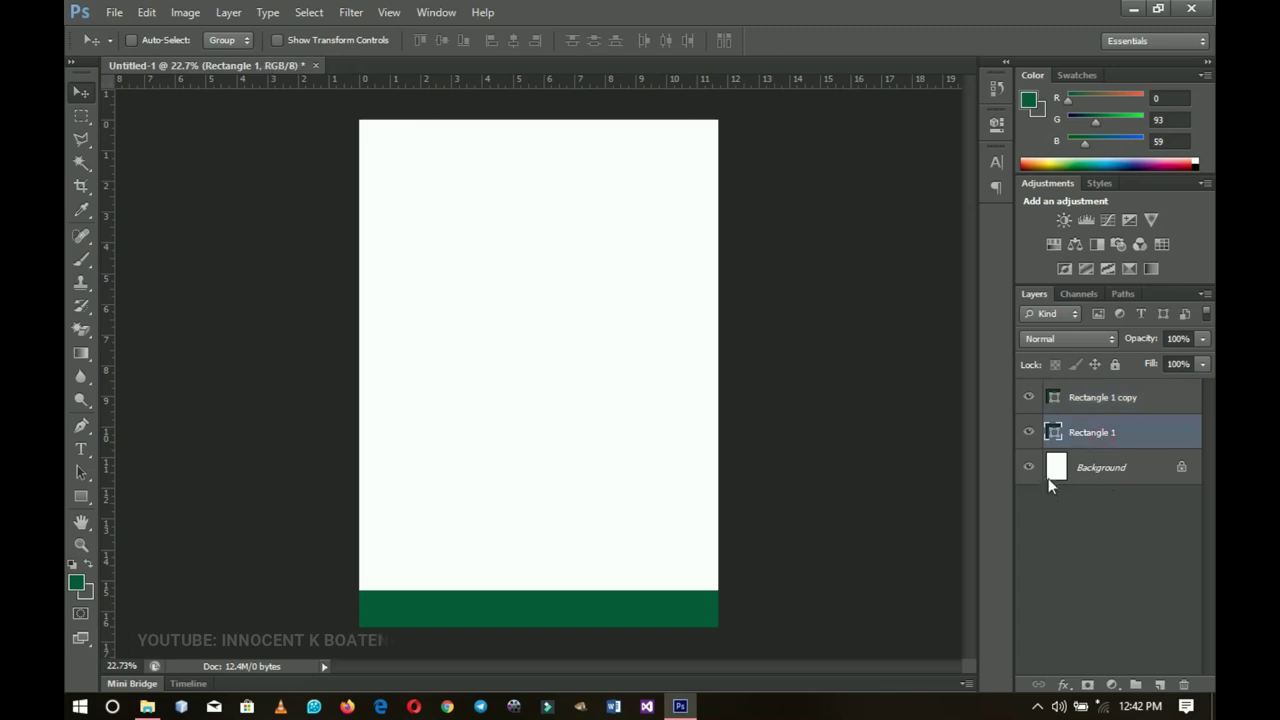
double_click(1053, 432)
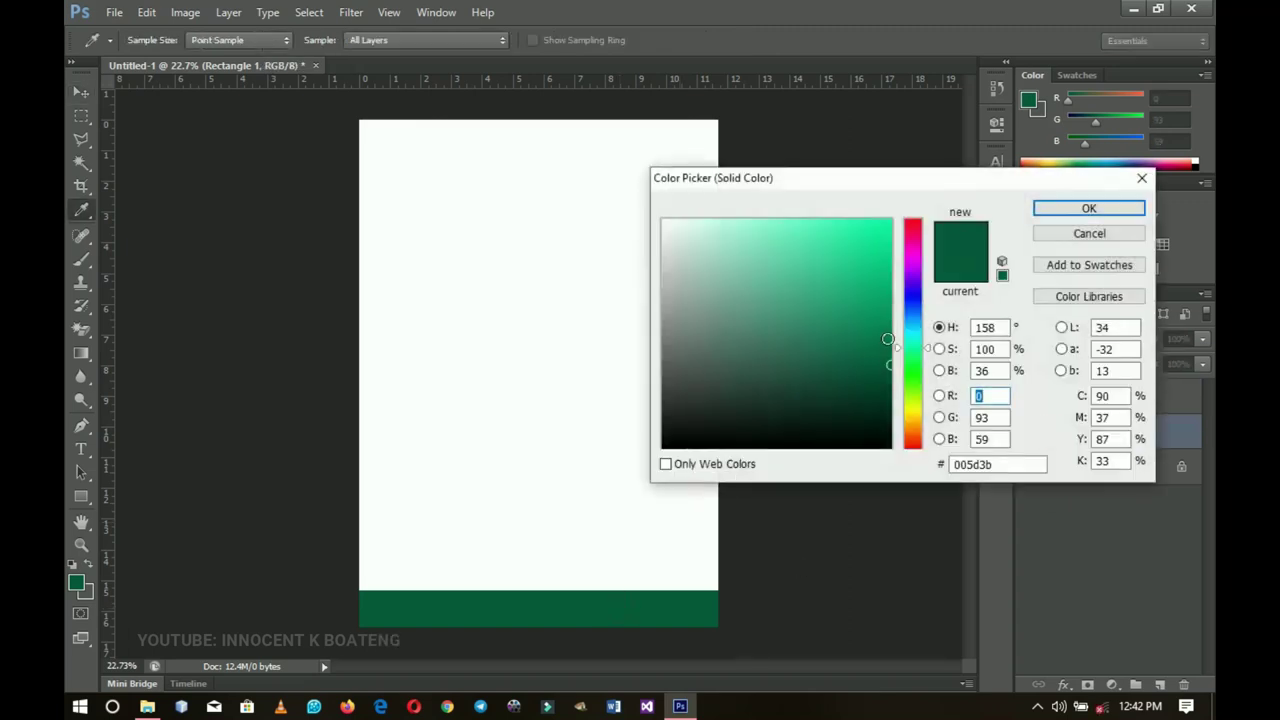
left_click_drag(890, 342, 890, 339)
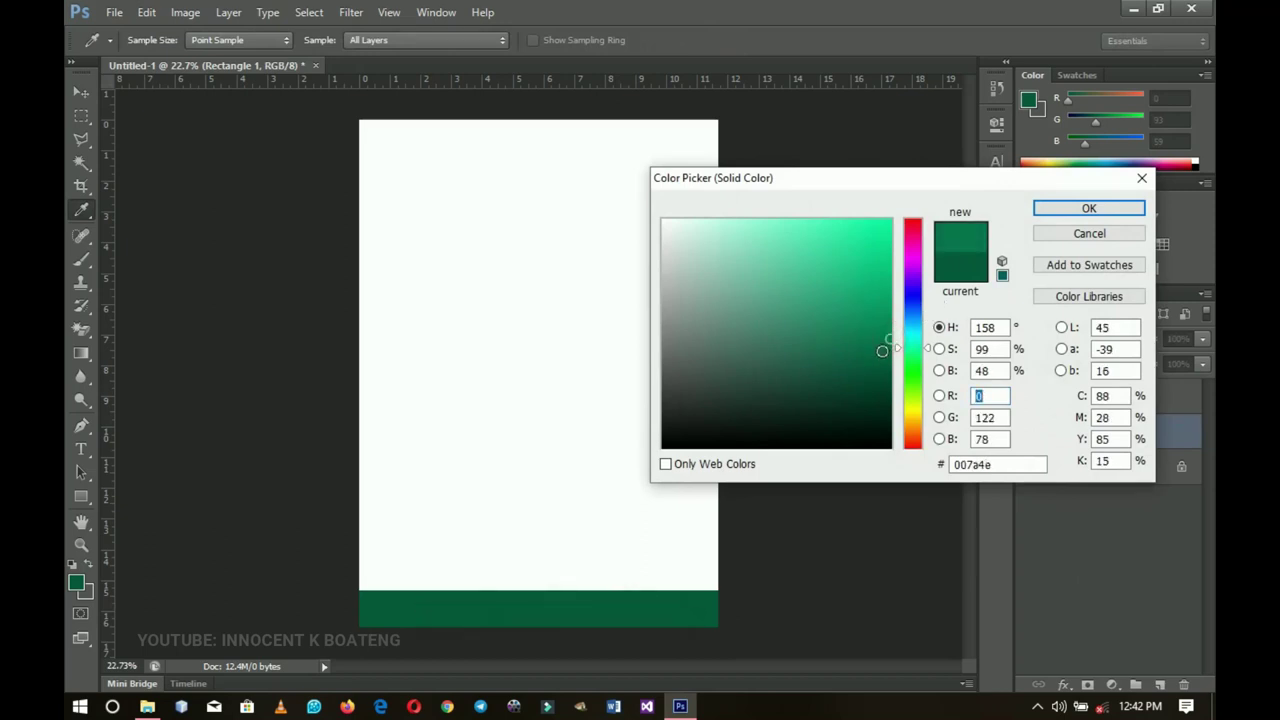
left_click(1088, 208)
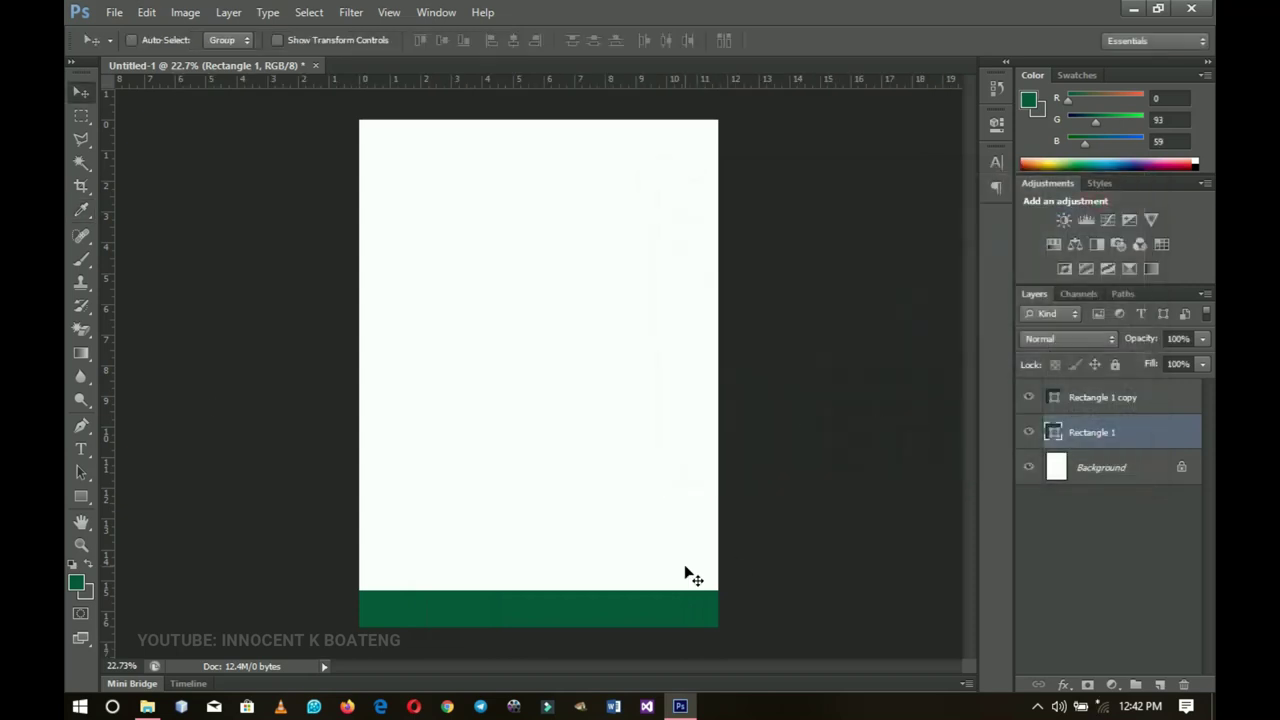
left_click(80, 98)
key("Up")
key("Up")
key("Up")
key("Up")
key("Up")
key("Up")
key("Up")
key("Up")
key("Up")
key("Up")
key("Up")
key("Up")
key("Up")
key("Up")
key("Up")
key("Up")
key("Up")
key("Up")
key("Up")
key("Up")
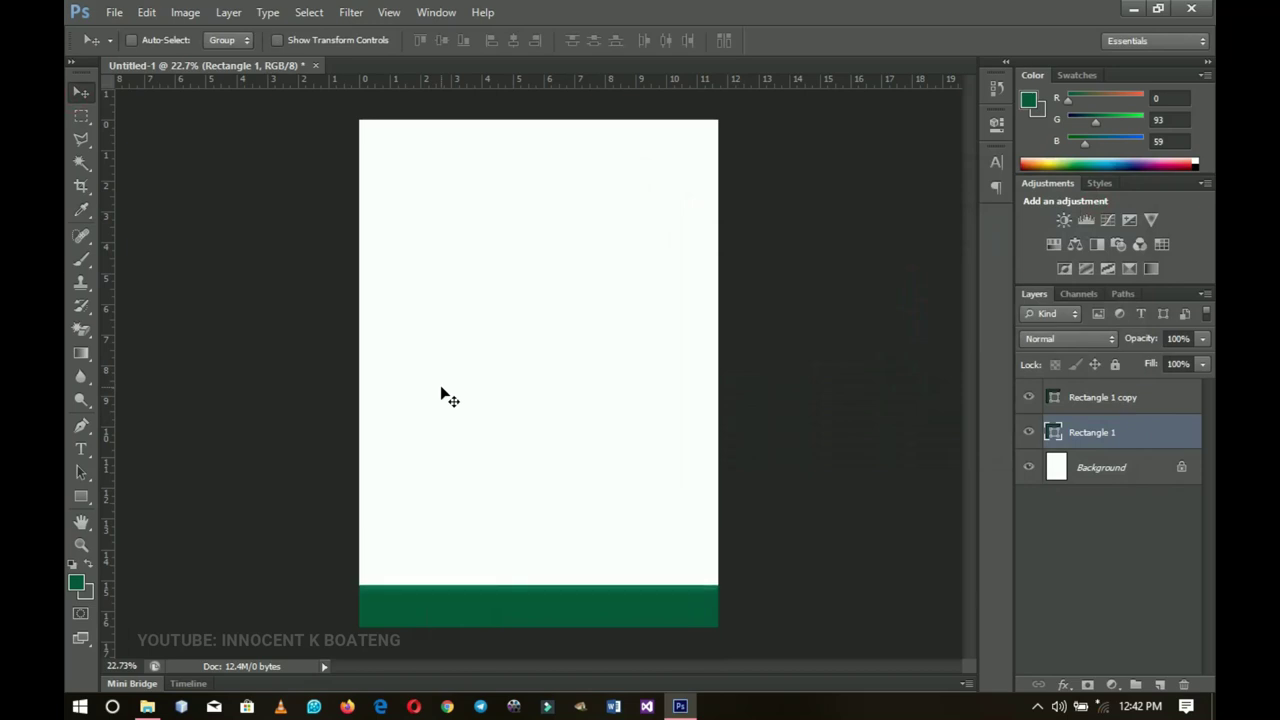
key("Up")
key("Up")
key("Up")
key("Up")
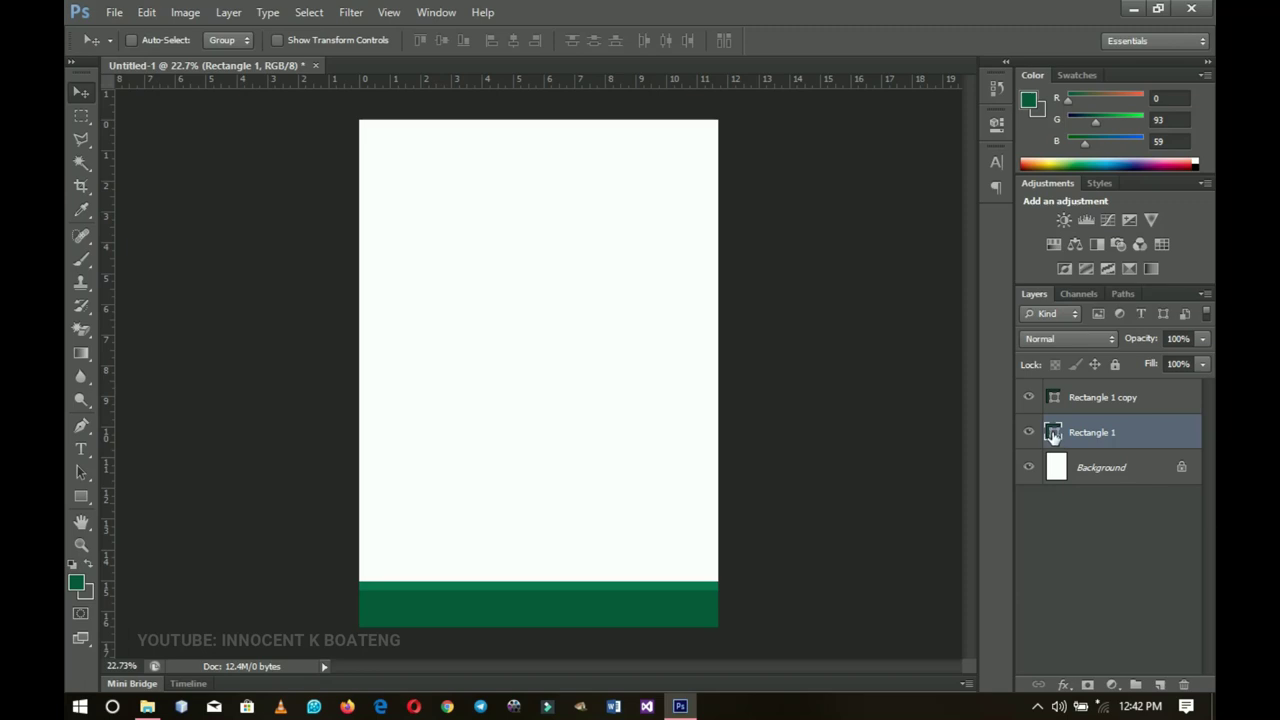
Step: Refine Rectangle 1's colour by sampling the band's dark green and lightening it slightly
double_click(1053, 432)
left_click(875, 331)
left_click_drag(875, 331, 847, 306)
left_click(627, 612)
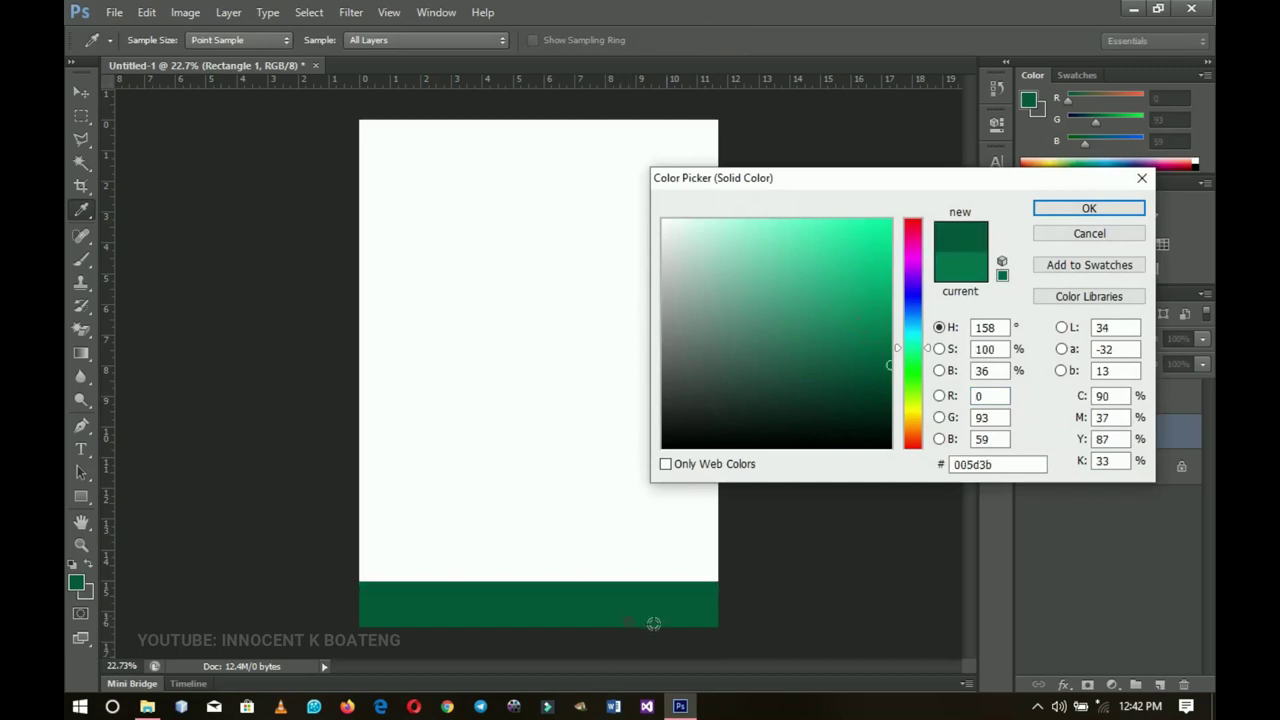
left_click(886, 329)
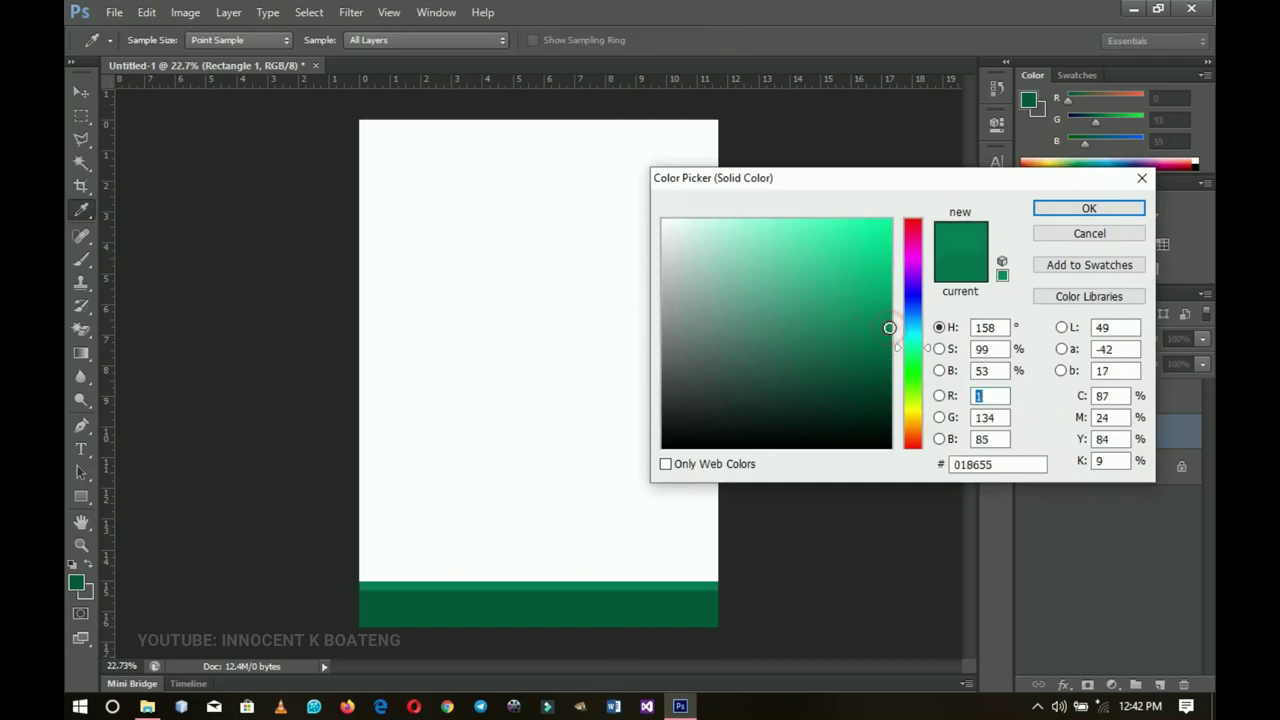
key("Return")
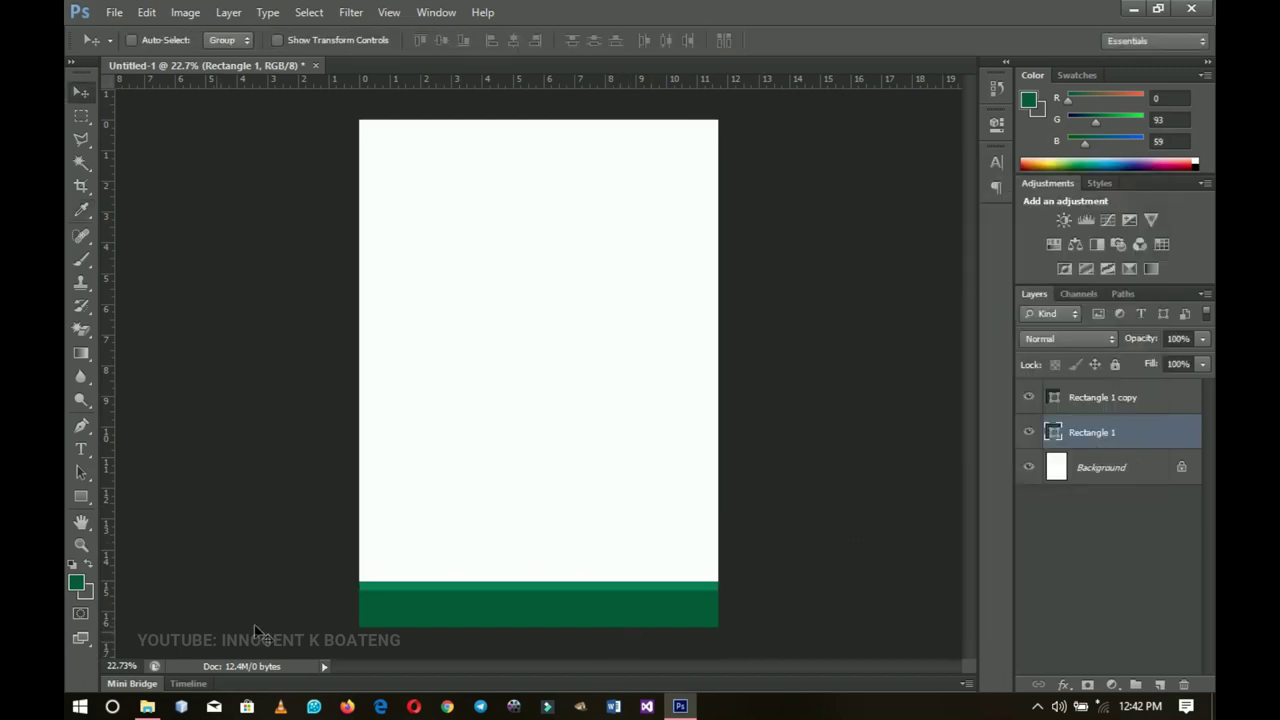
left_click(1130, 399)
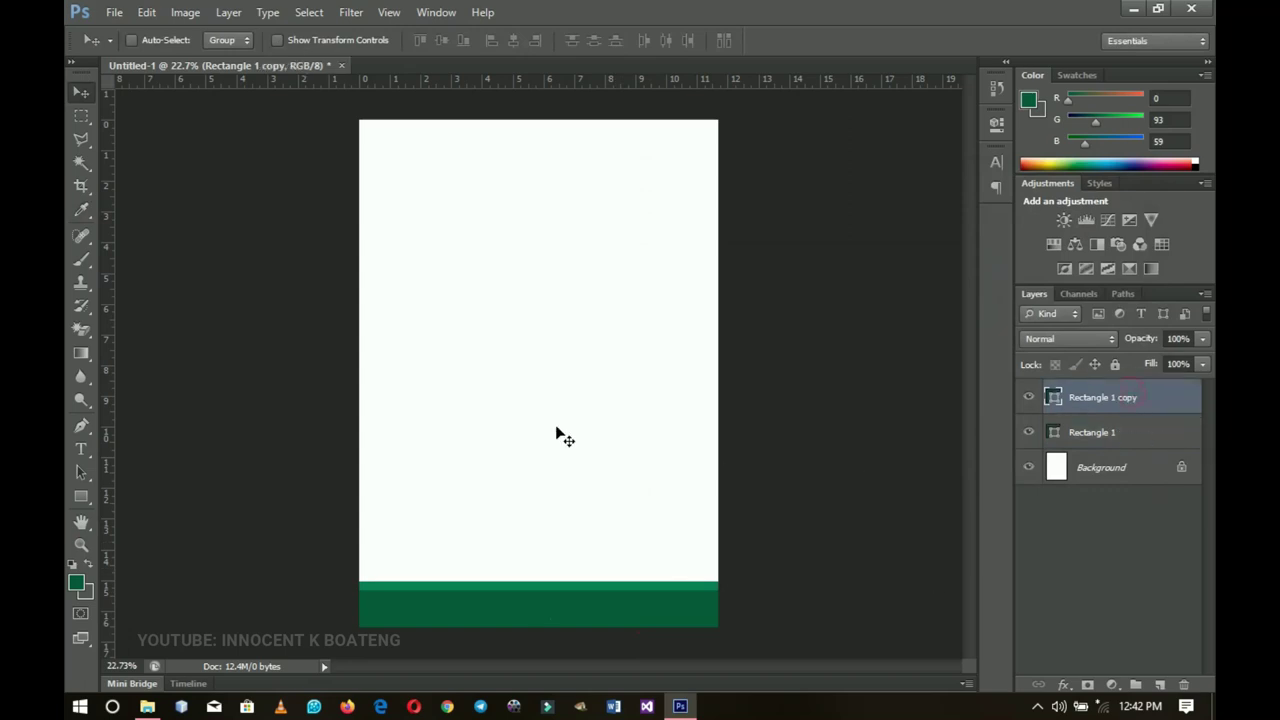
Step: Draw a green three-sided polygon, Polygon 1, mid-page and flip it vertically to point downward
left_click(83, 497)
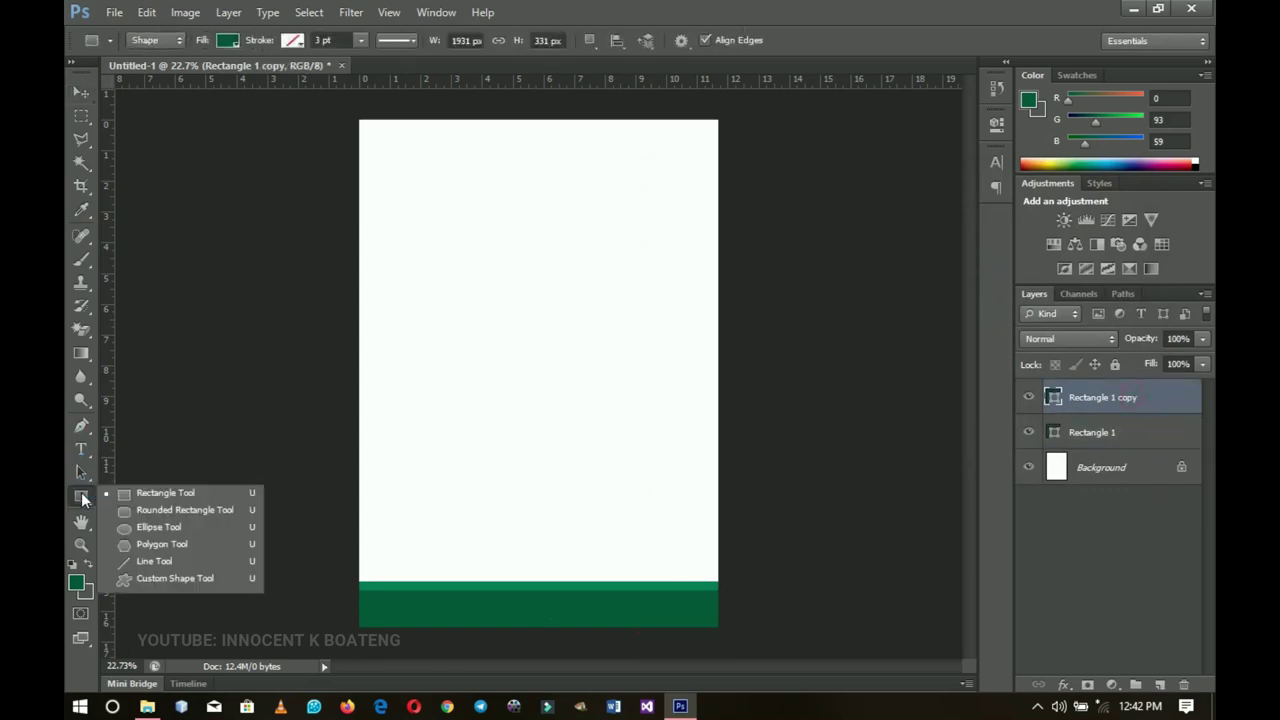
left_click(169, 546)
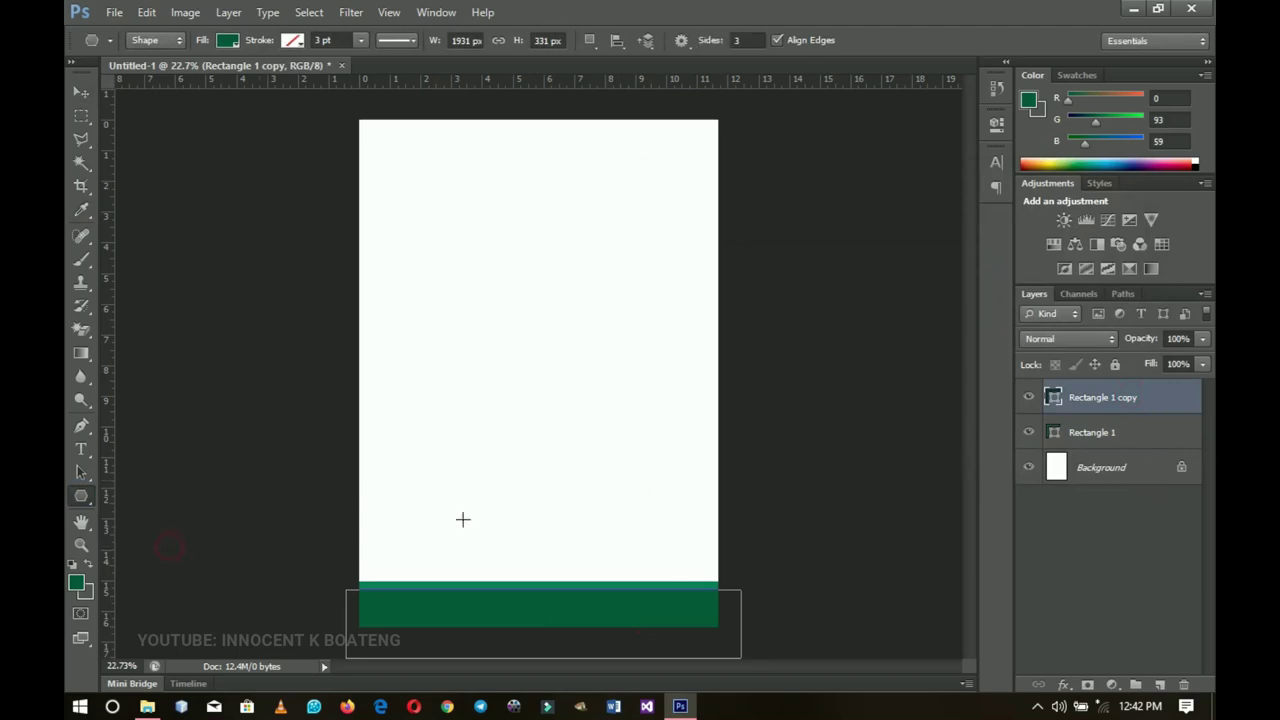
left_click(757, 40)
left_click_drag(487, 406, 557, 448)
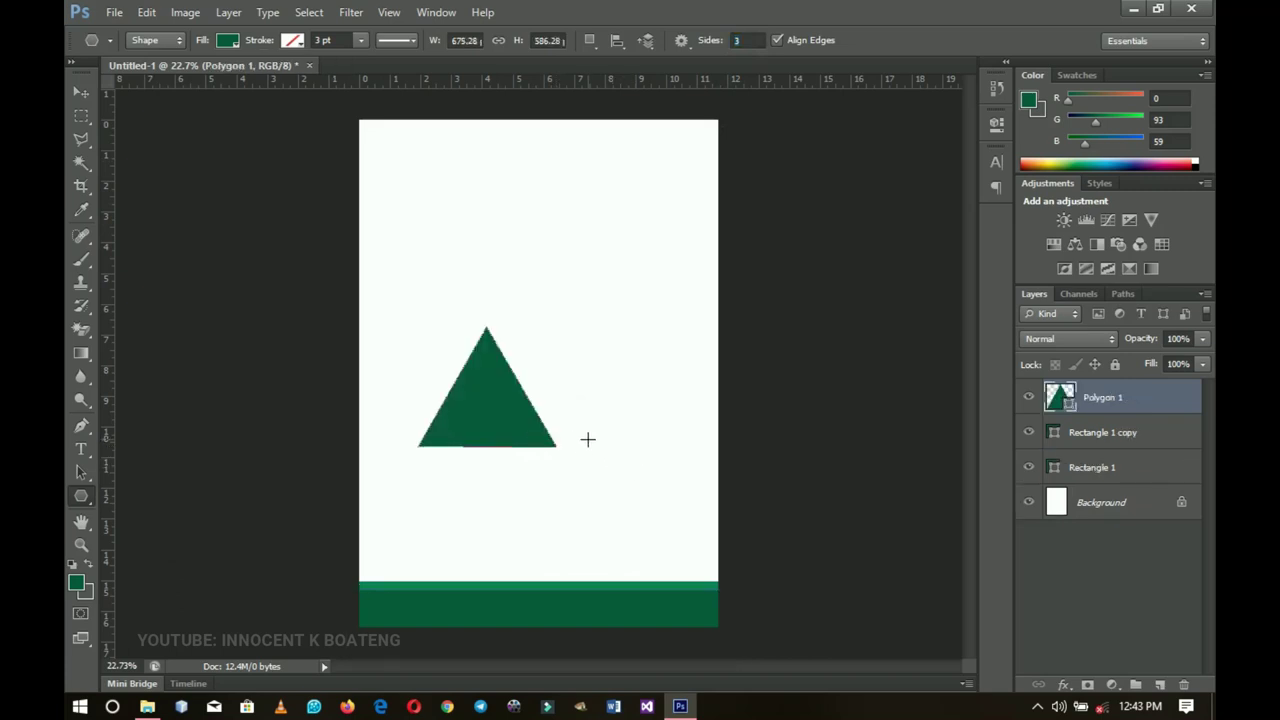
left_click(81, 93)
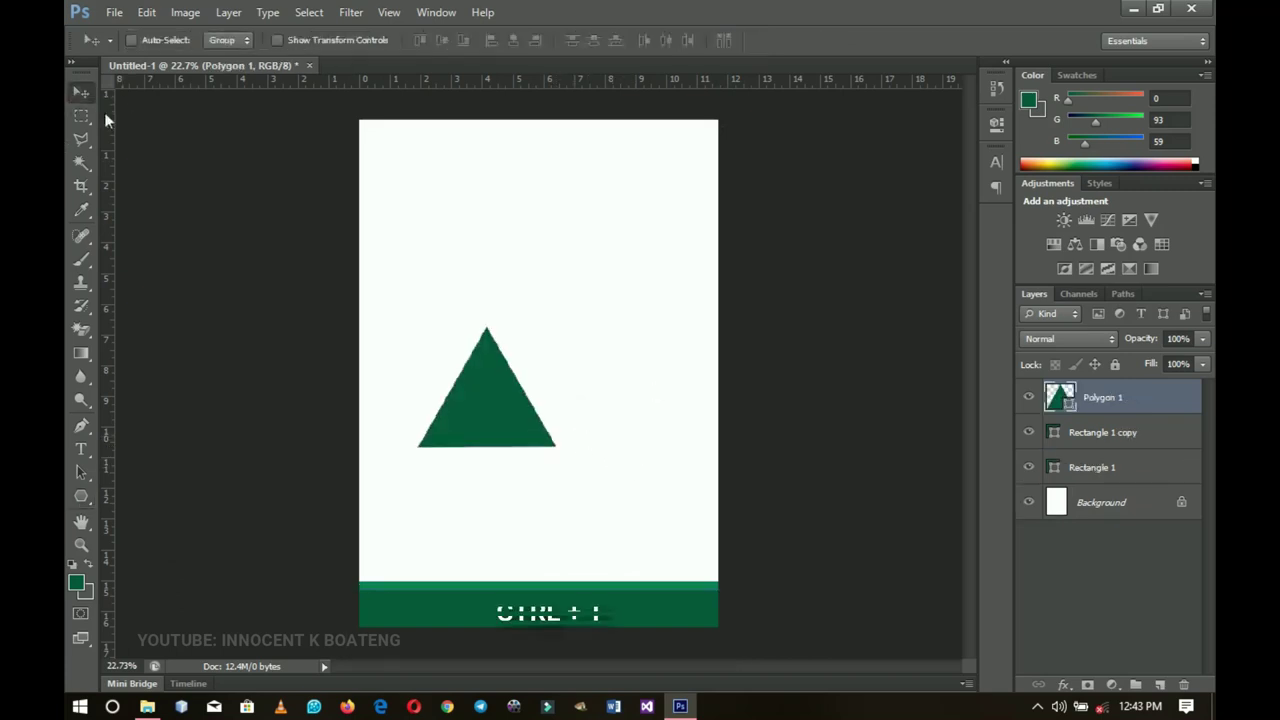
key("ctrl+t")
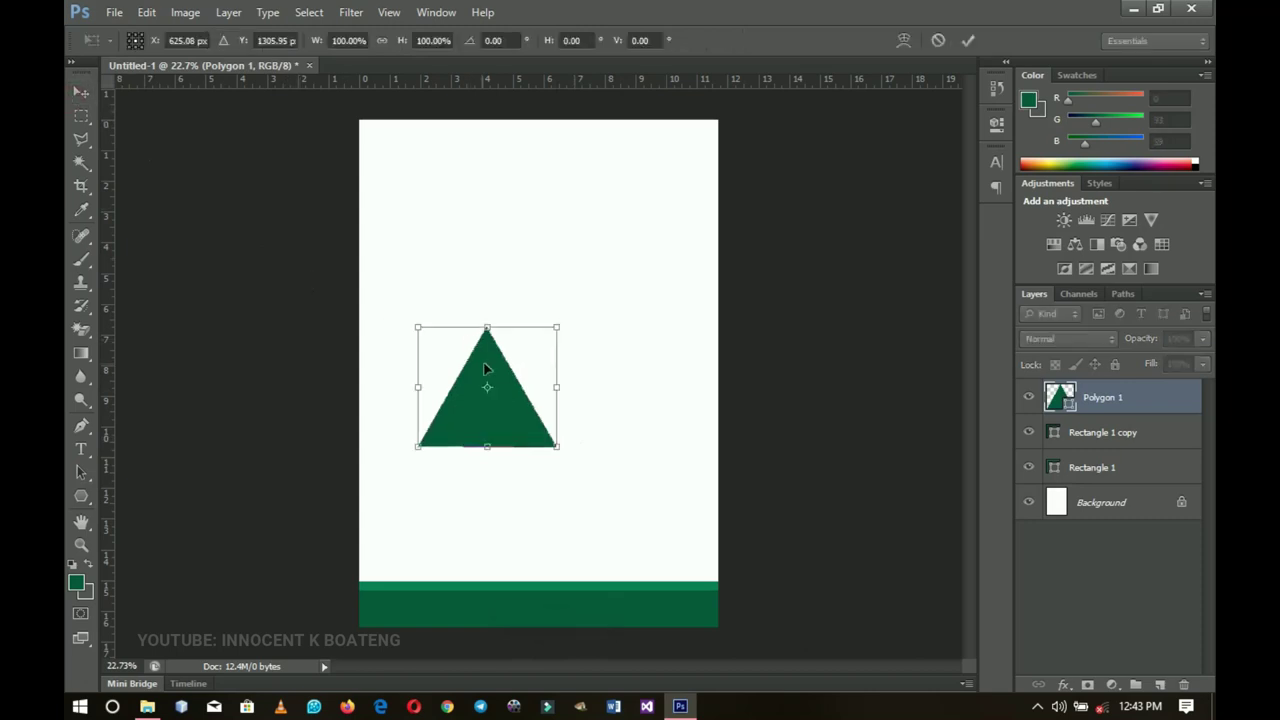
right_click(500, 368)
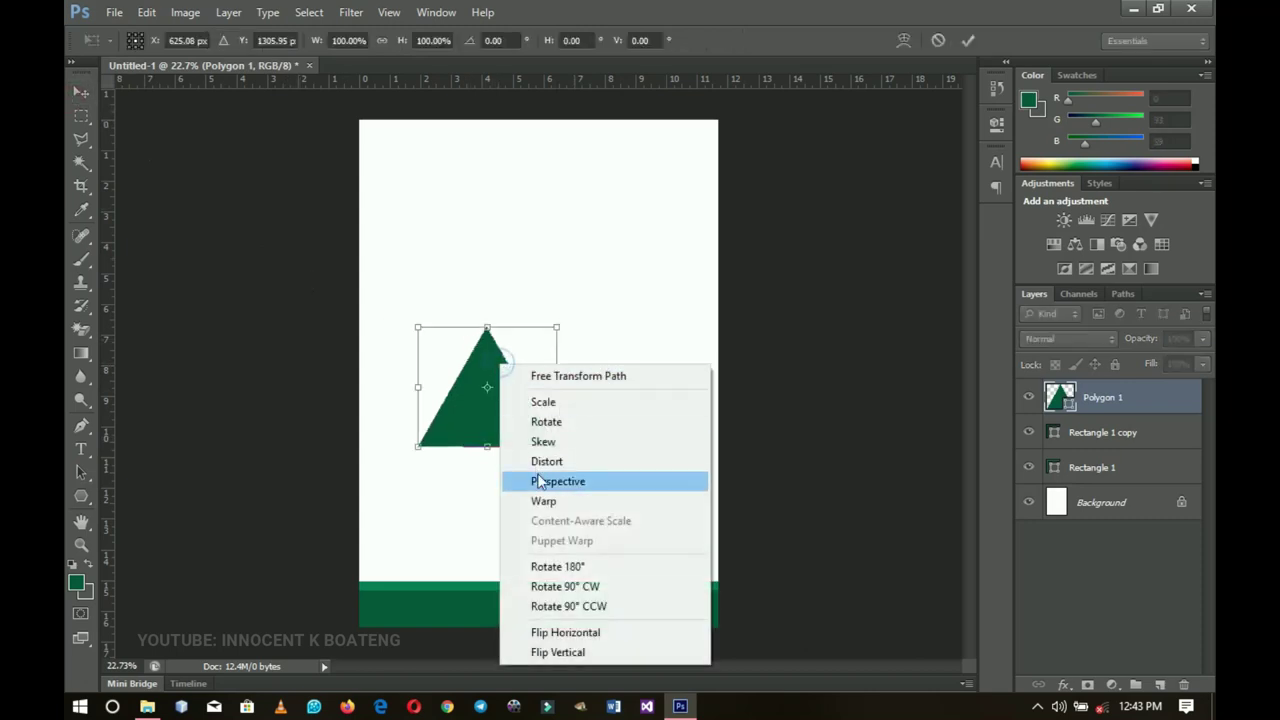
left_click(583, 651)
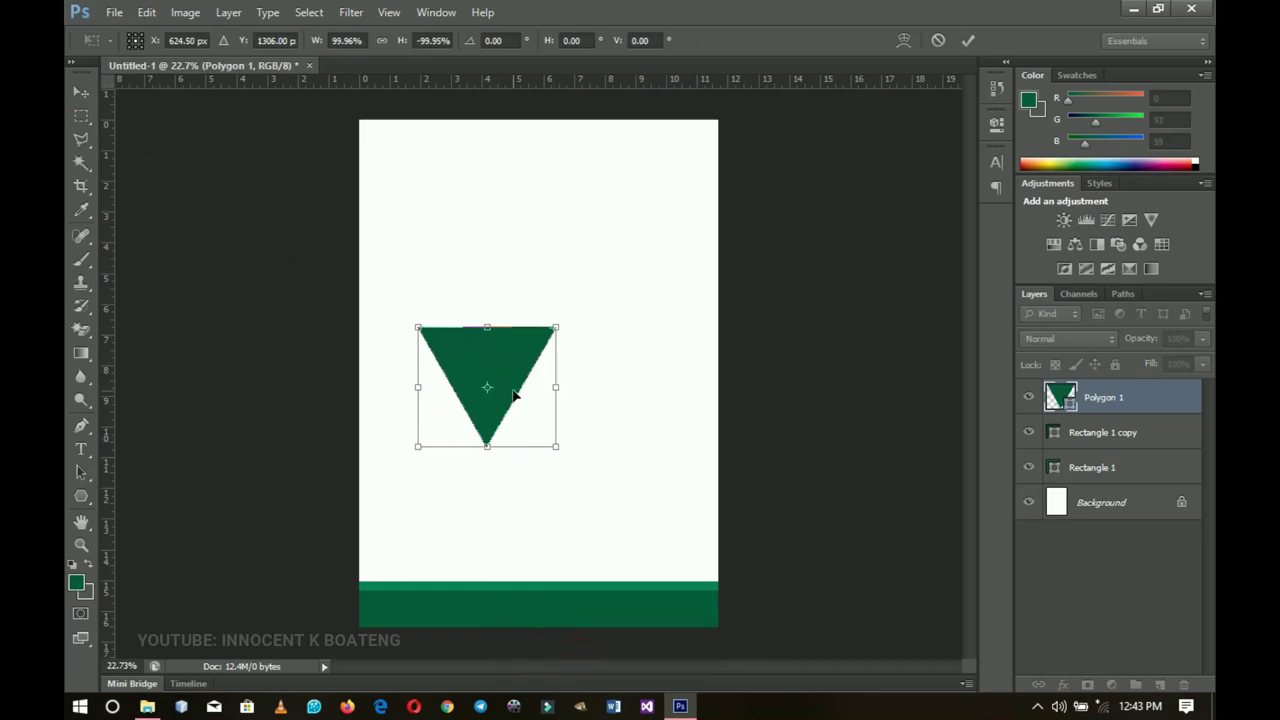
key("Return")
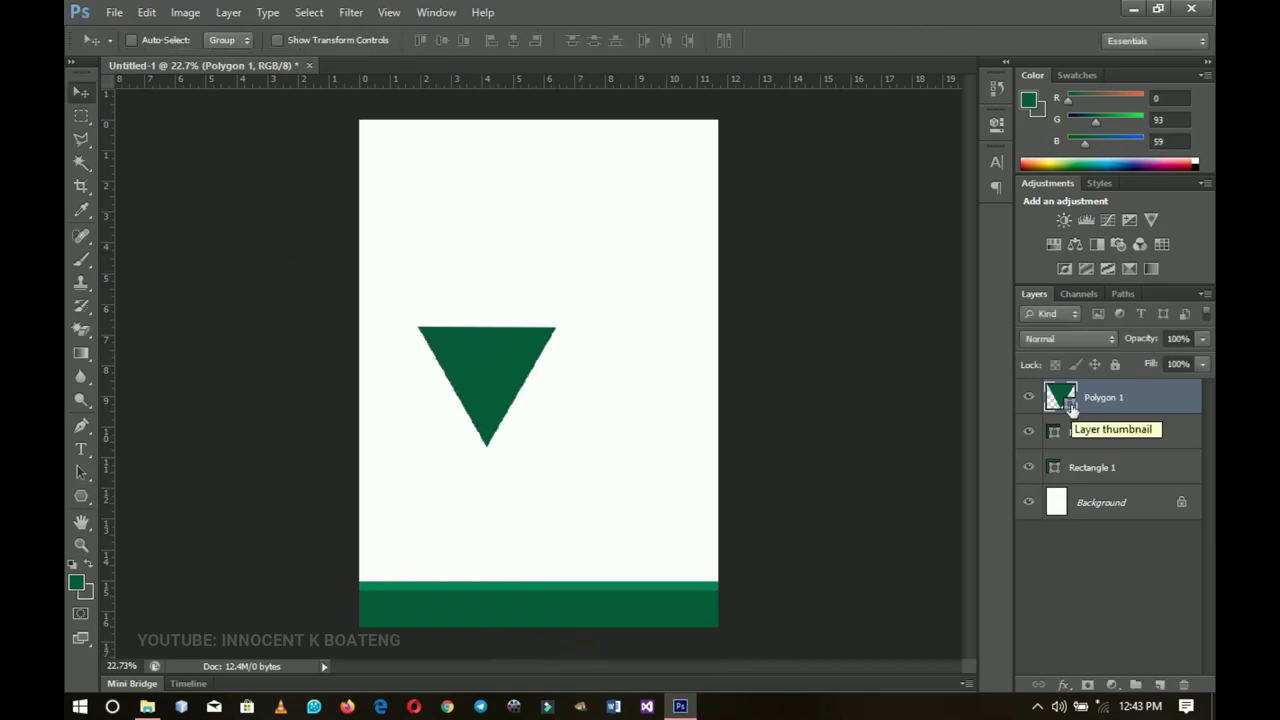
Step: Fill the triangle white, move it onto the footer band's top edge, and shrink it to about 43%
double_click(1070, 407)
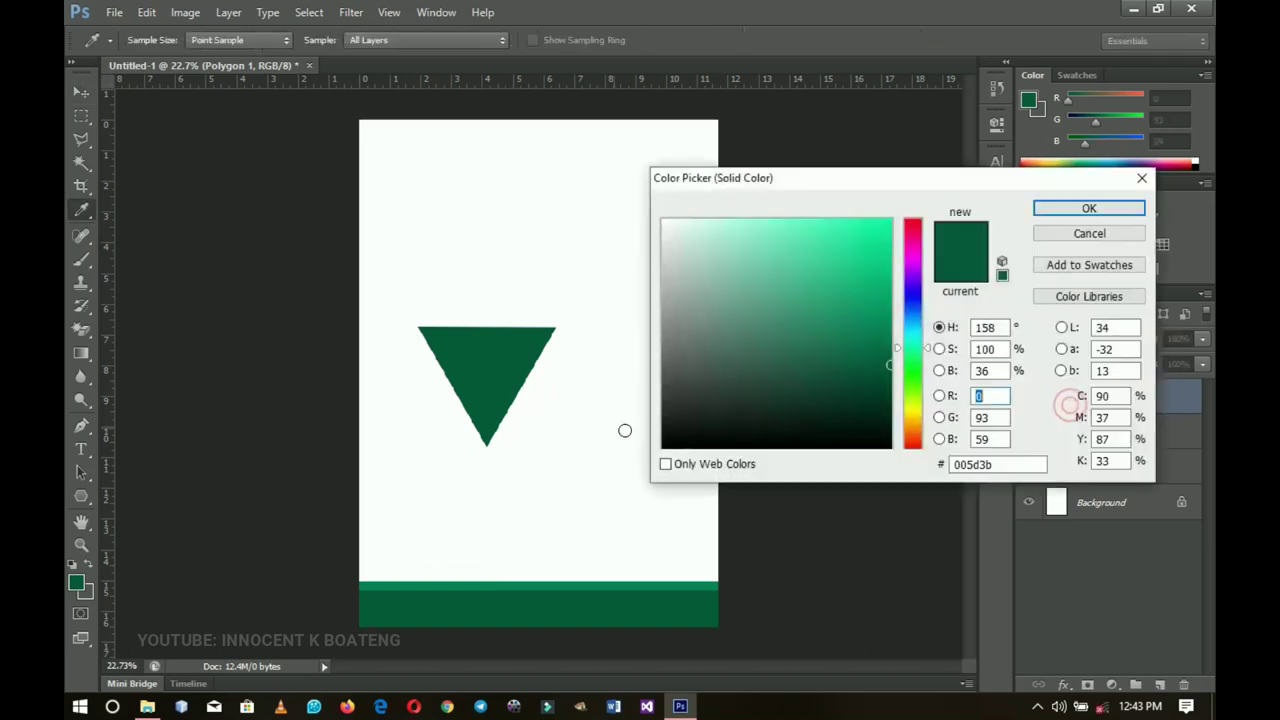
left_click(589, 421)
left_click(1112, 207)
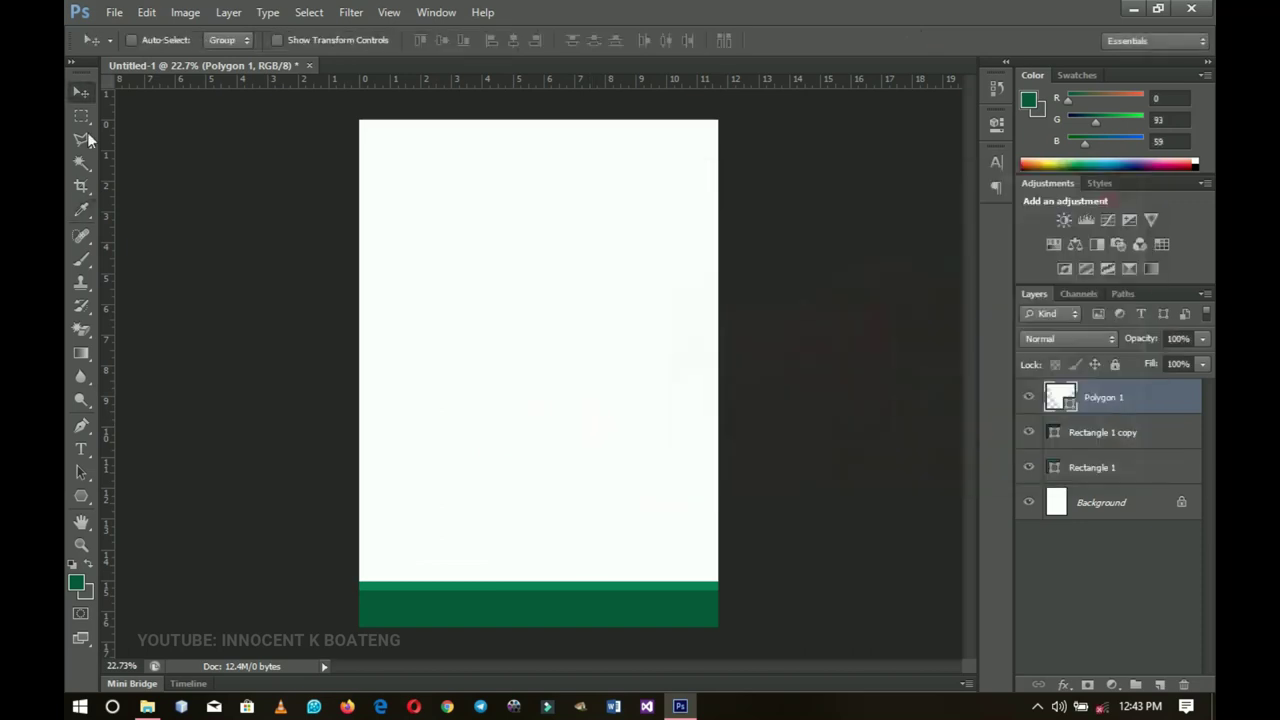
left_click_drag(492, 366, 634, 537)
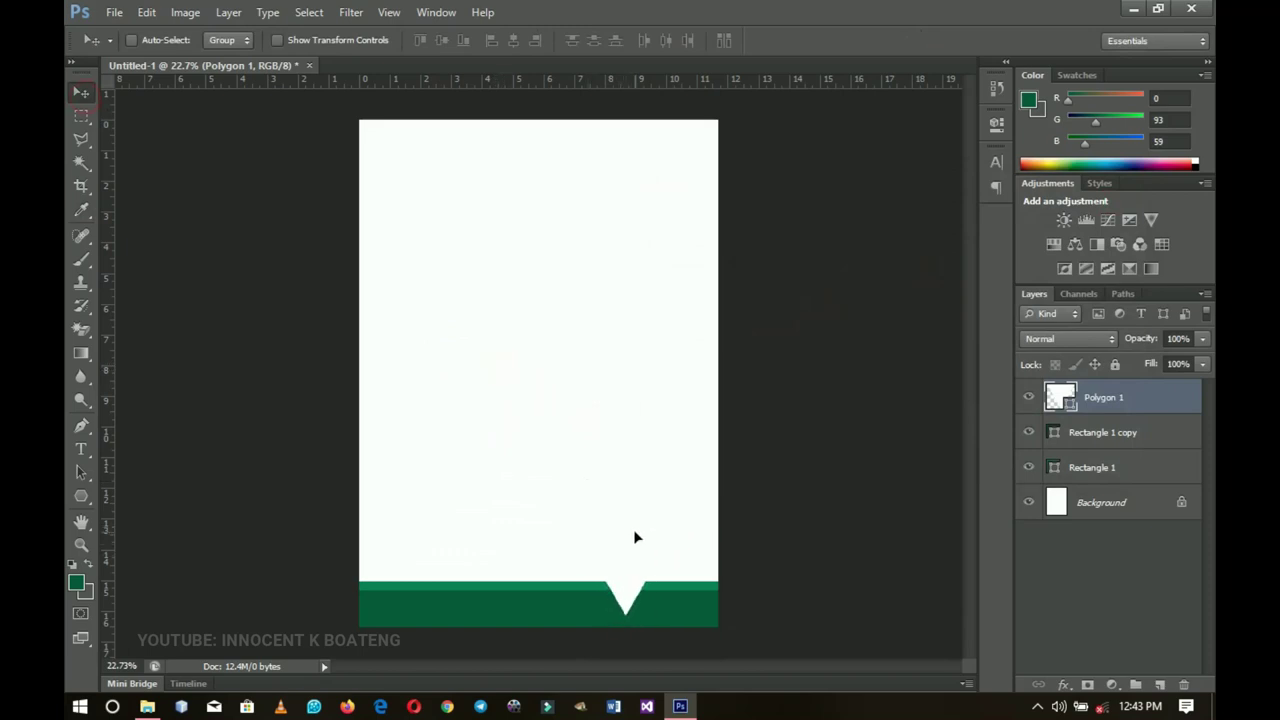
key("ctrl+t")
left_click_drag(695, 497, 668, 591)
key("Return")
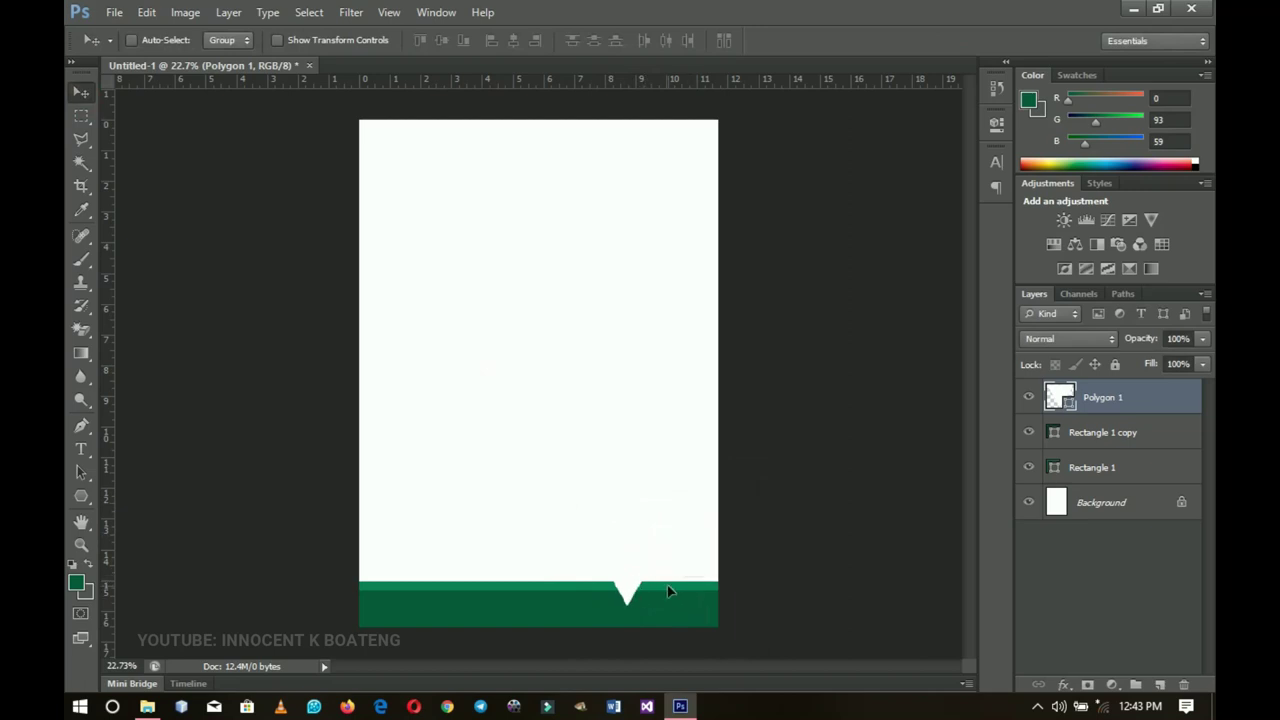
Step: Widen the white notch triangle to about 122%
key("z")
left_click(658, 600)
key("v")
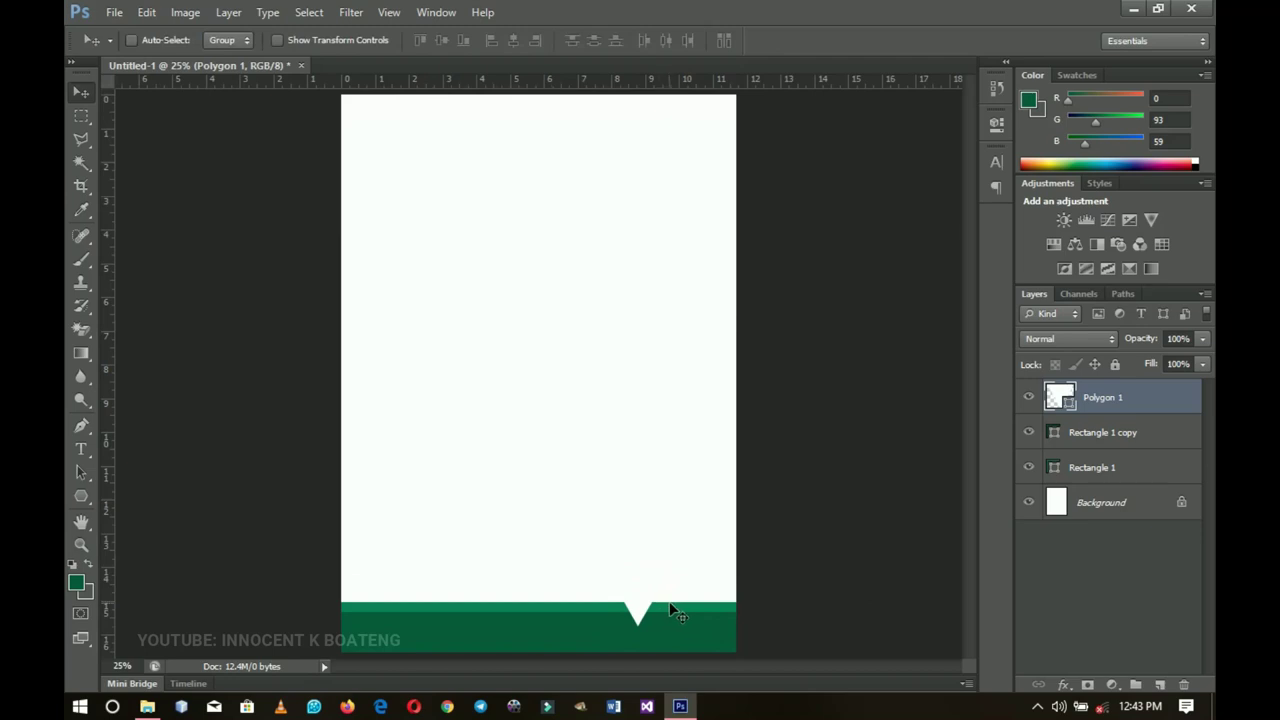
key("ctrl+t")
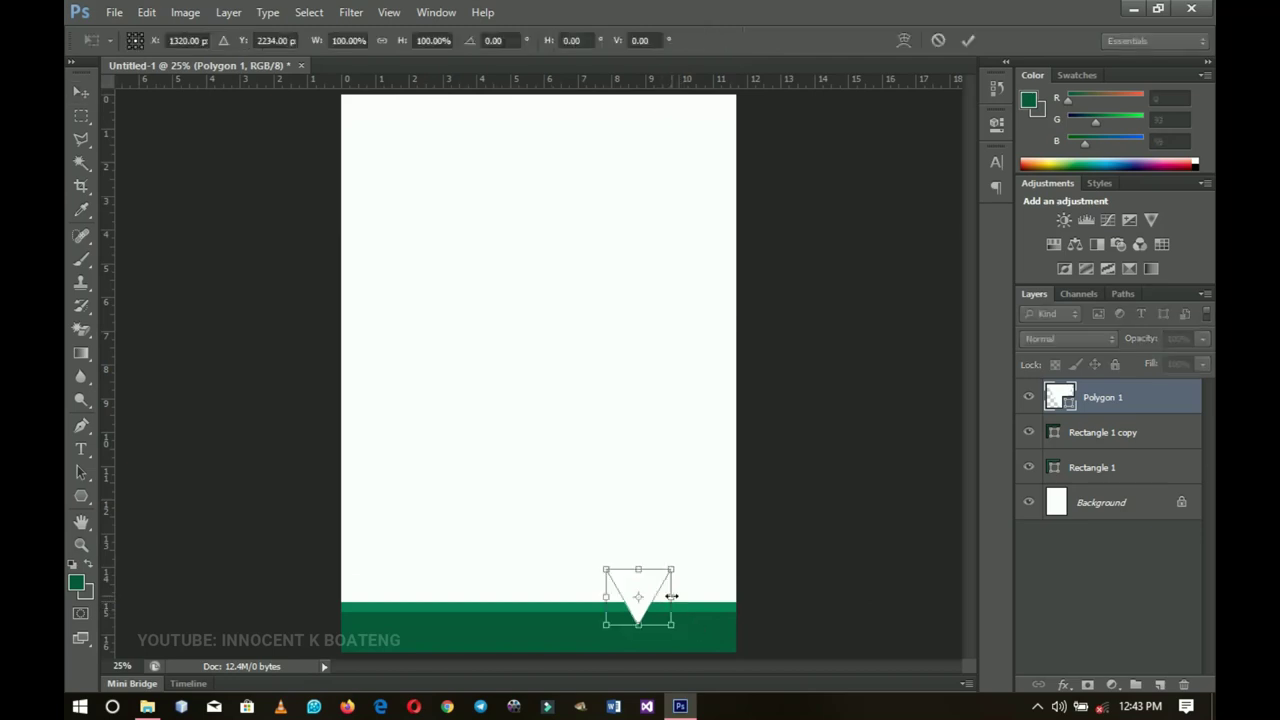
left_click_drag(672, 596, 678, 596)
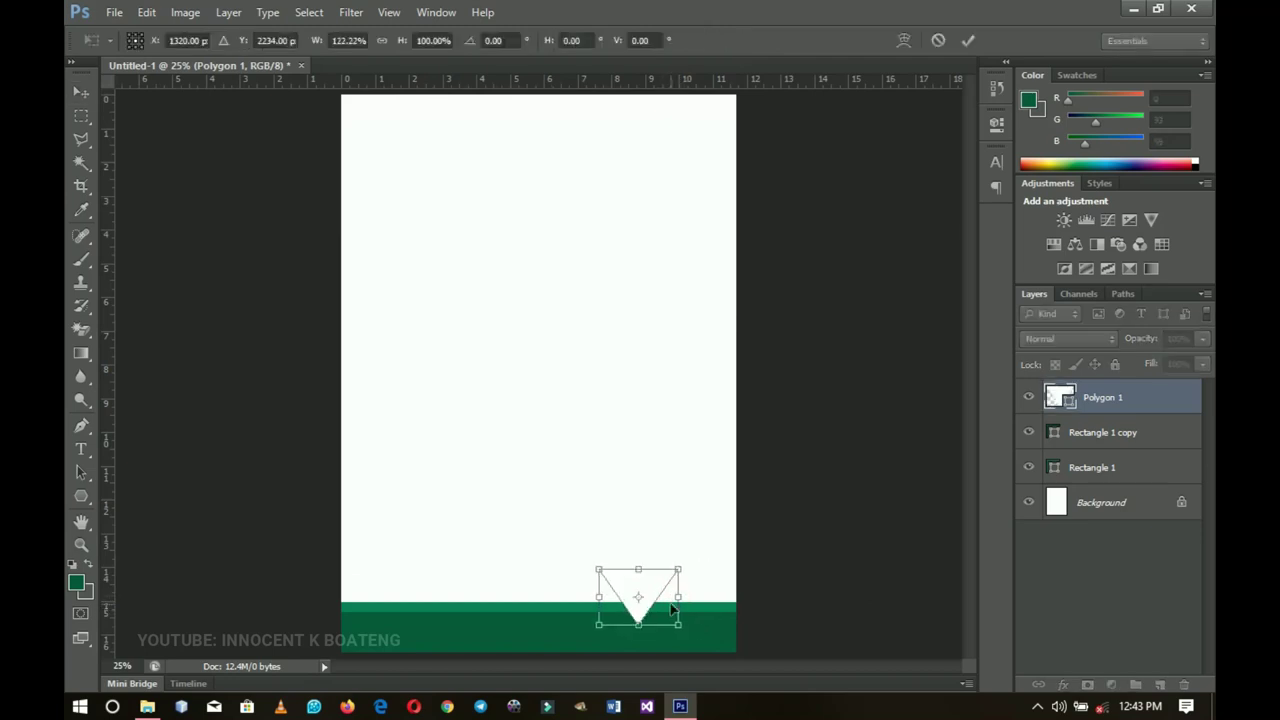
key("Return")
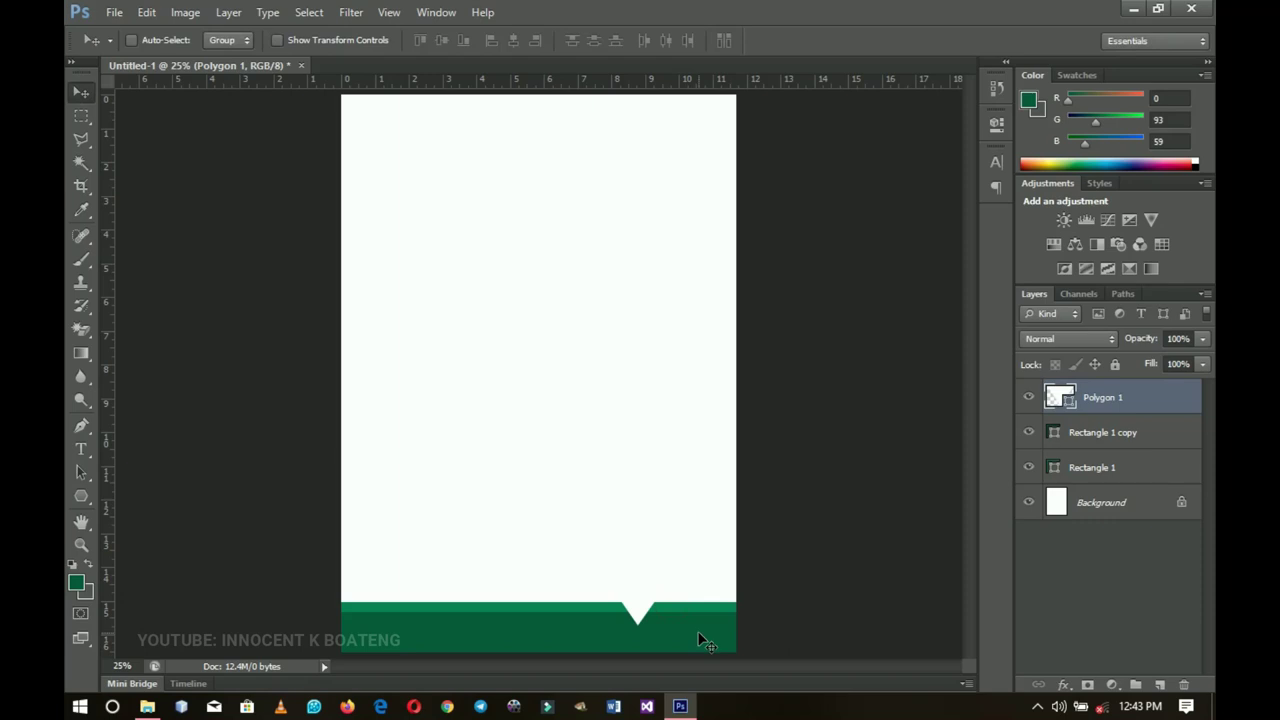
Step: Choose the Rounded Rectangle tool with its 200 px corner radius
left_click(81, 496)
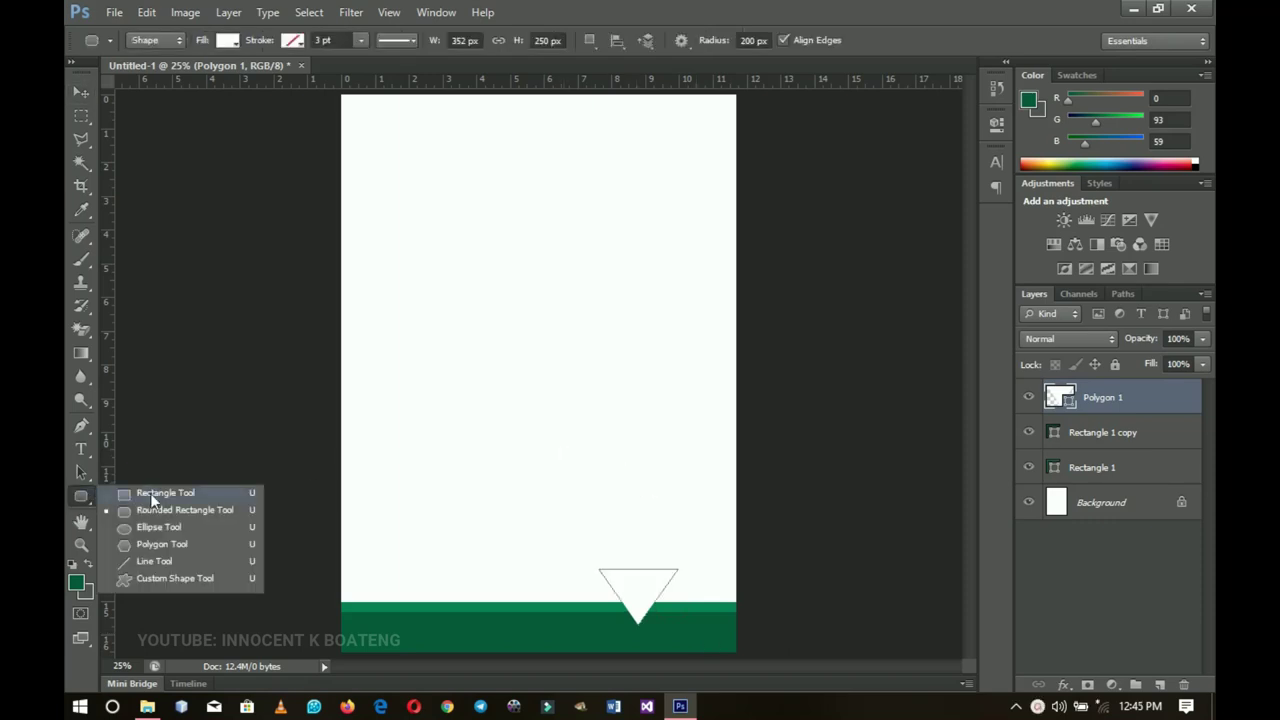
left_click(150, 493)
left_click(81, 497)
left_click(149, 509)
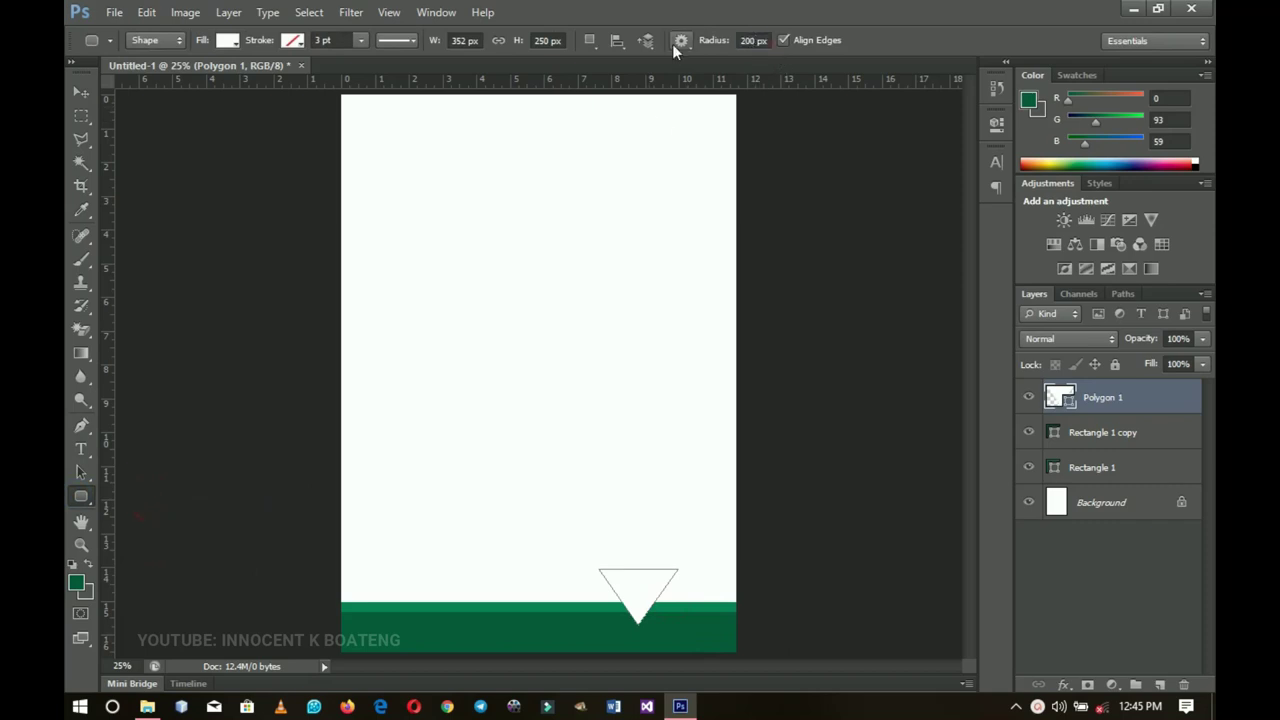
left_click(766, 41)
Step: Draw a large rounded square at the top-left and fill it with the footer's green #005d3b
scroll(437, 303, "down", 1)
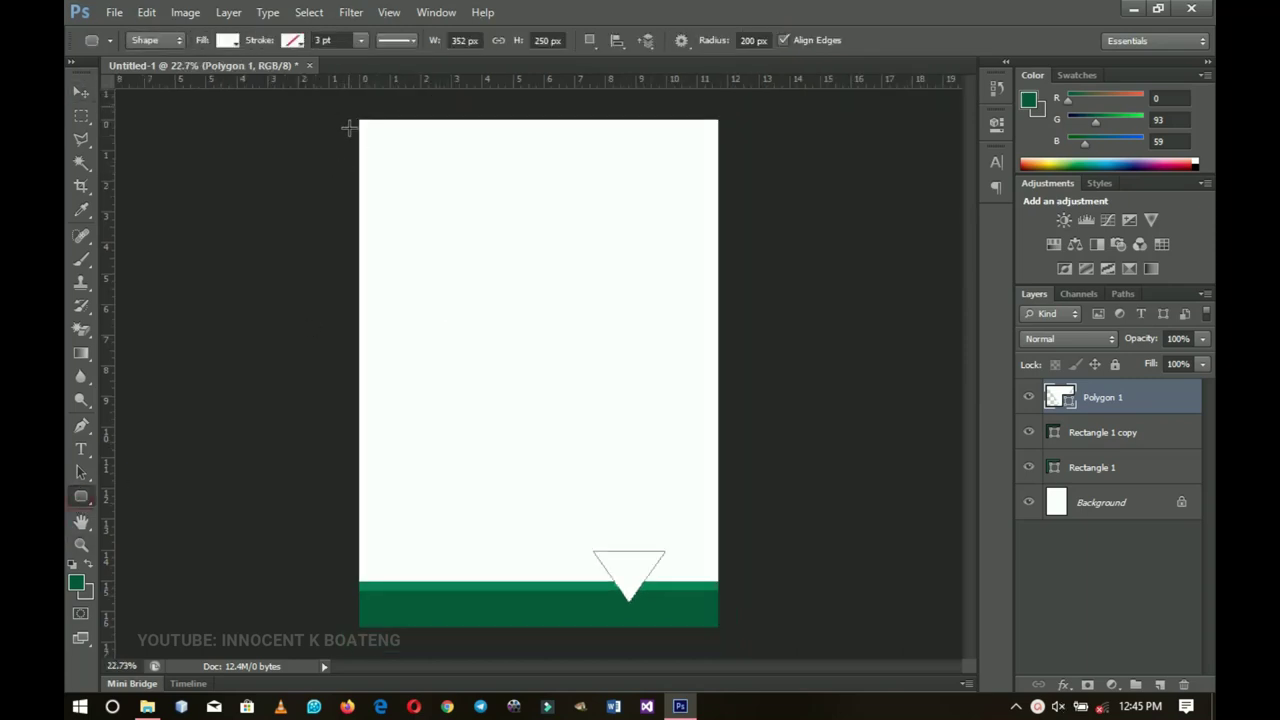
left_click_drag(352, 108, 631, 381)
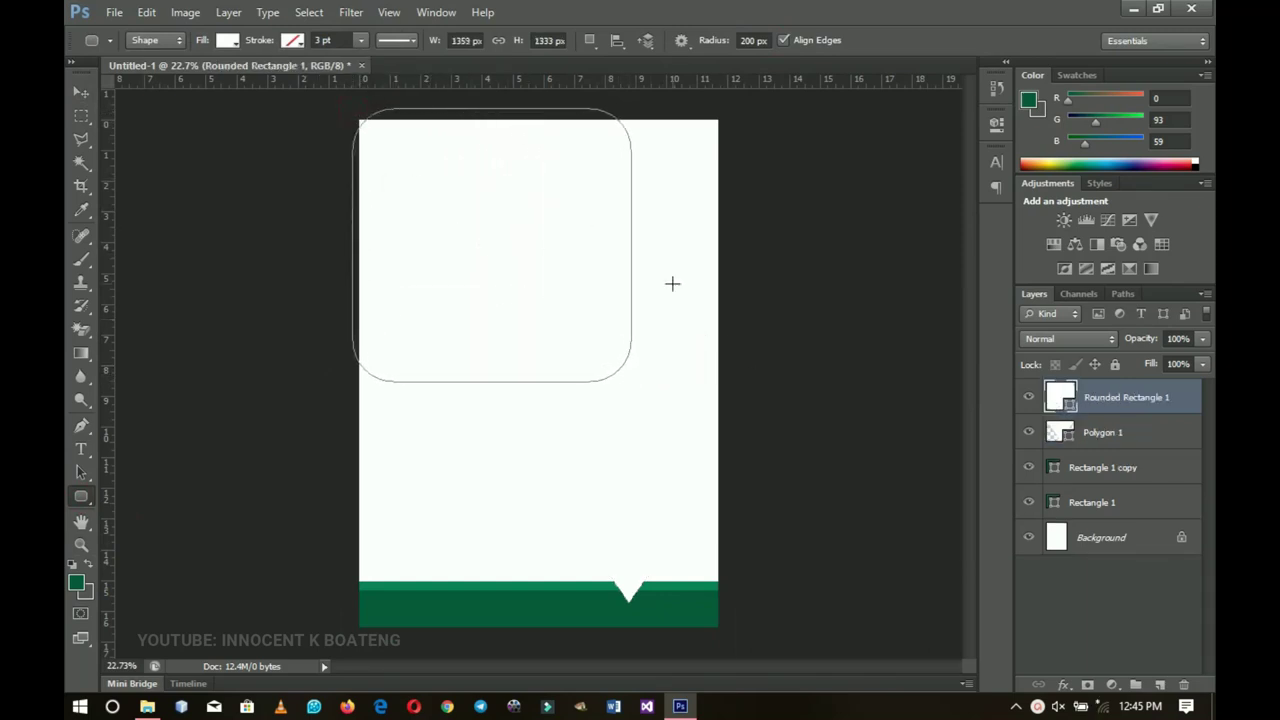
double_click(1070, 410)
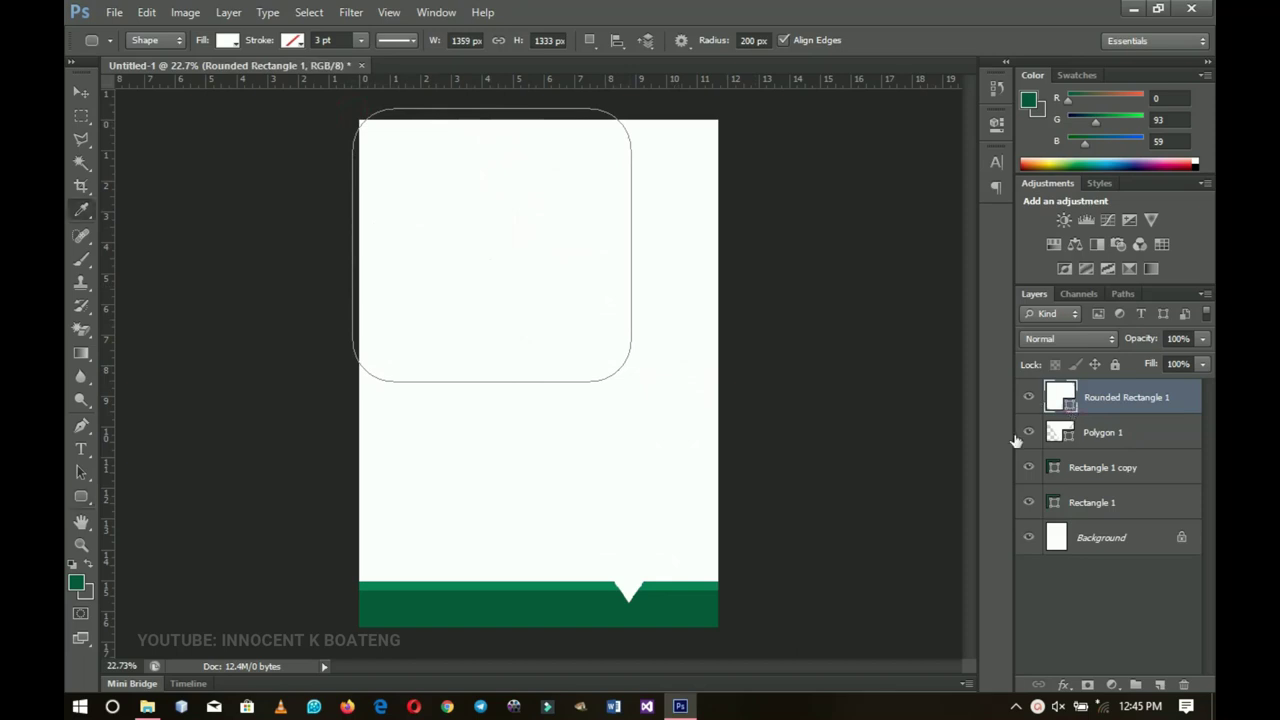
left_click(562, 606)
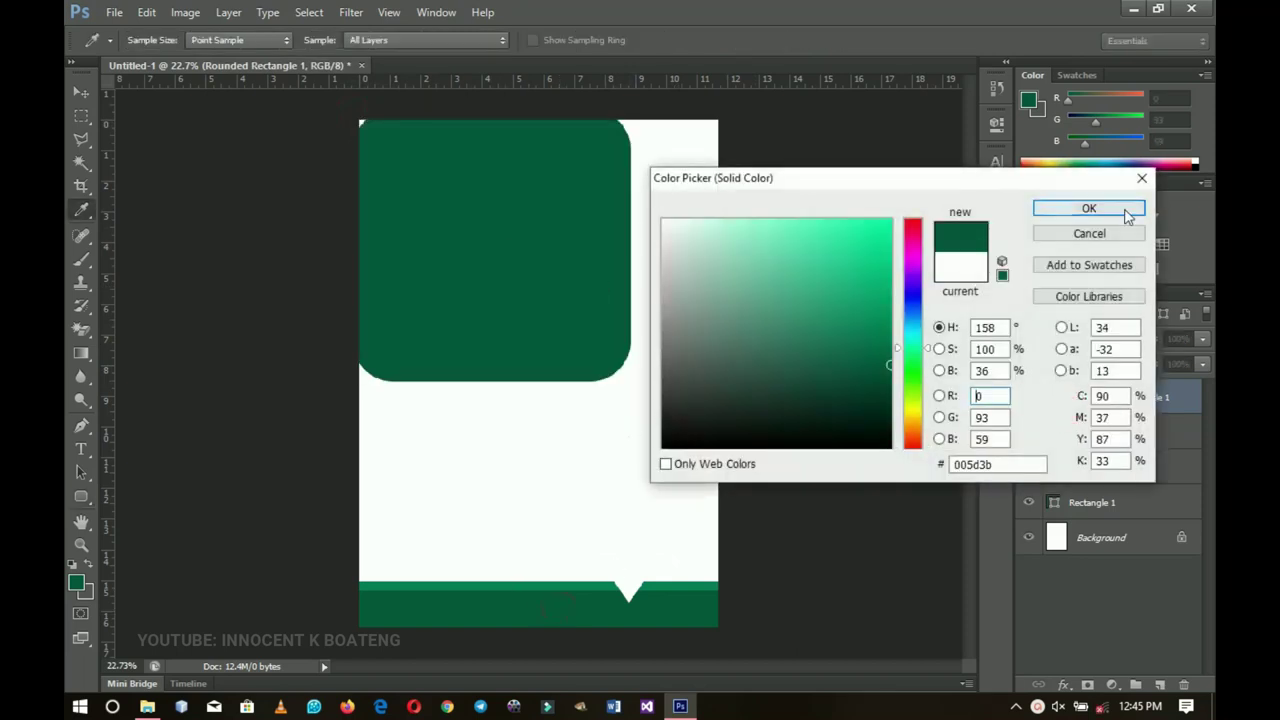
left_click(1122, 209)
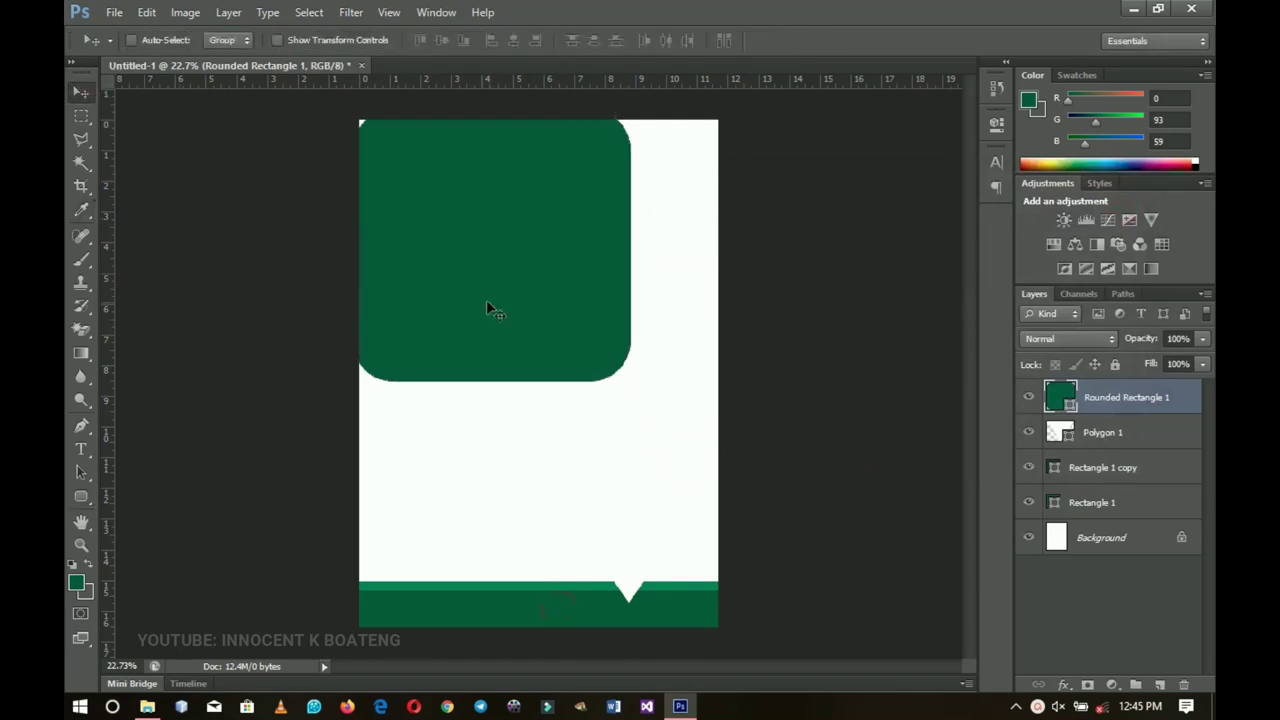
Step: Rotate the rounded square about 45° and enlarge it to about 120%
key("ctrl+t")
left_click_drag(678, 280, 630, 401)
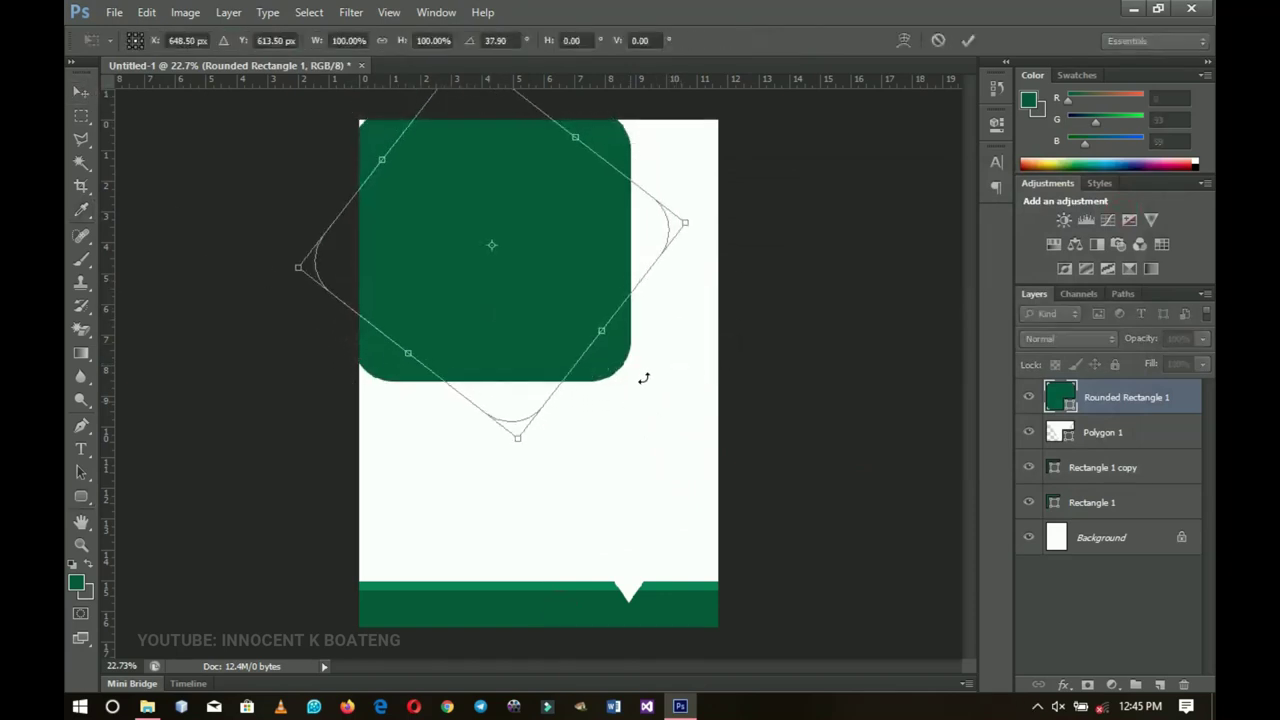
left_click_drag(673, 331, 645, 352)
left_click_drag(689, 261, 714, 224)
left_click_drag(632, 289, 629, 260)
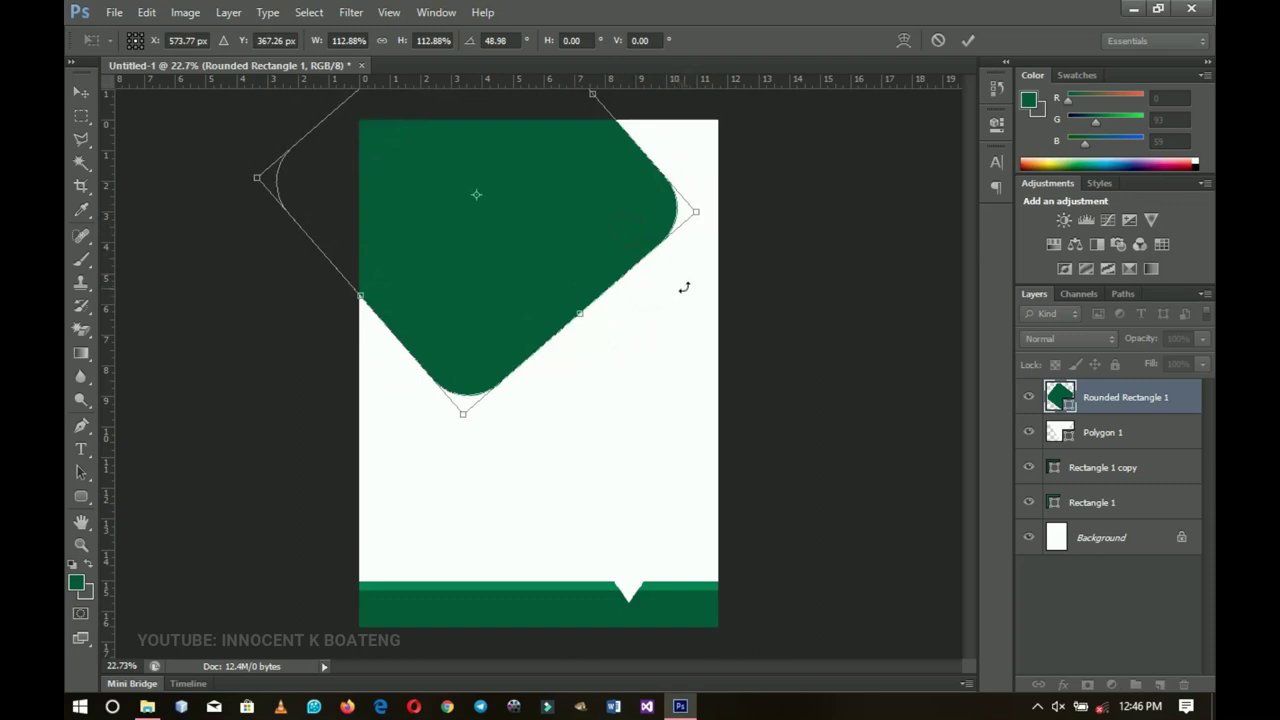
left_click_drag(688, 284, 700, 254)
left_click_drag(692, 190, 707, 182)
key("Return")
Step: Move the diamond up-left, tilt it about 4° more, and raise it slightly
left_click_drag(645, 345, 617, 291)
key("ctrl+t")
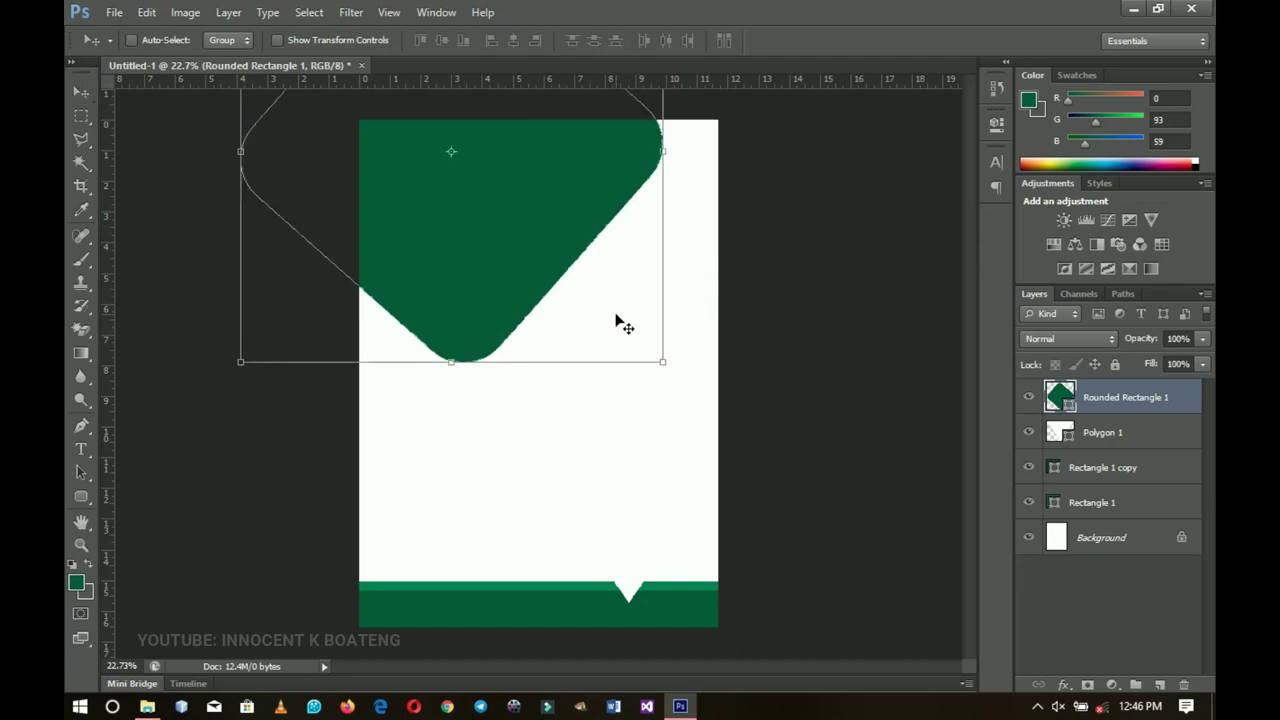
left_click_drag(660, 356, 621, 344)
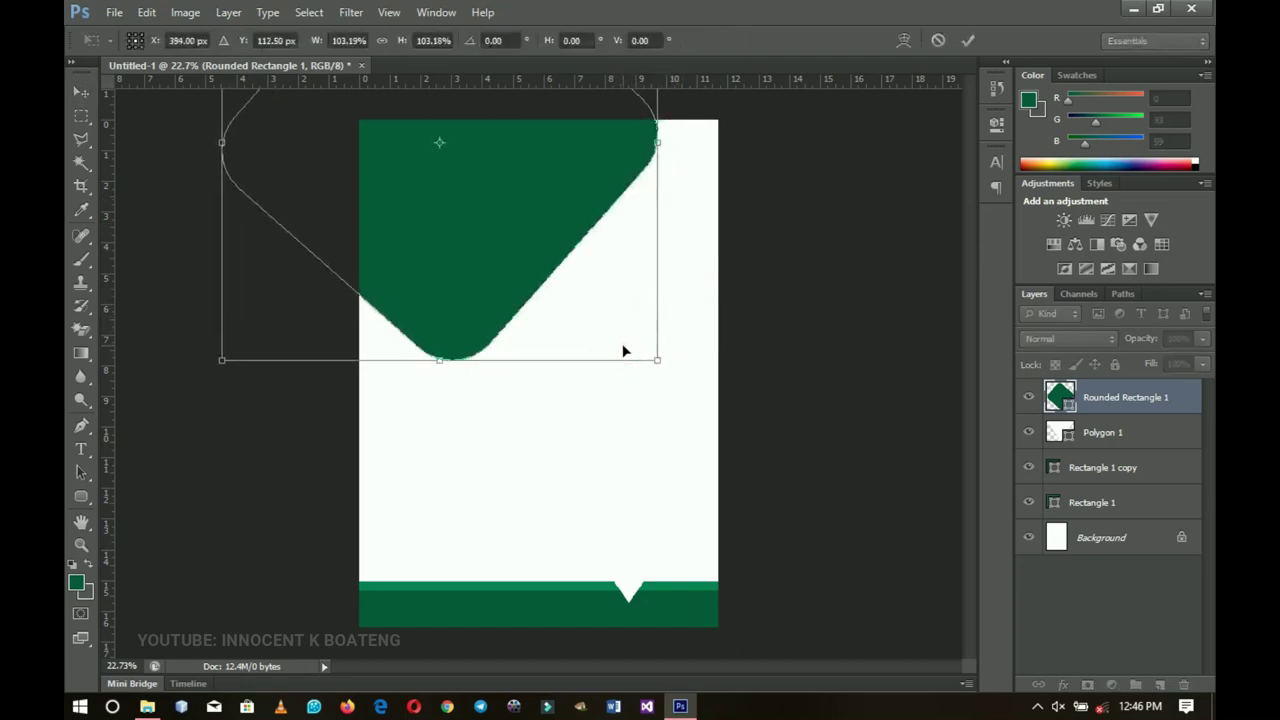
left_click_drag(717, 297, 714, 323)
left_click_drag(620, 311, 640, 343)
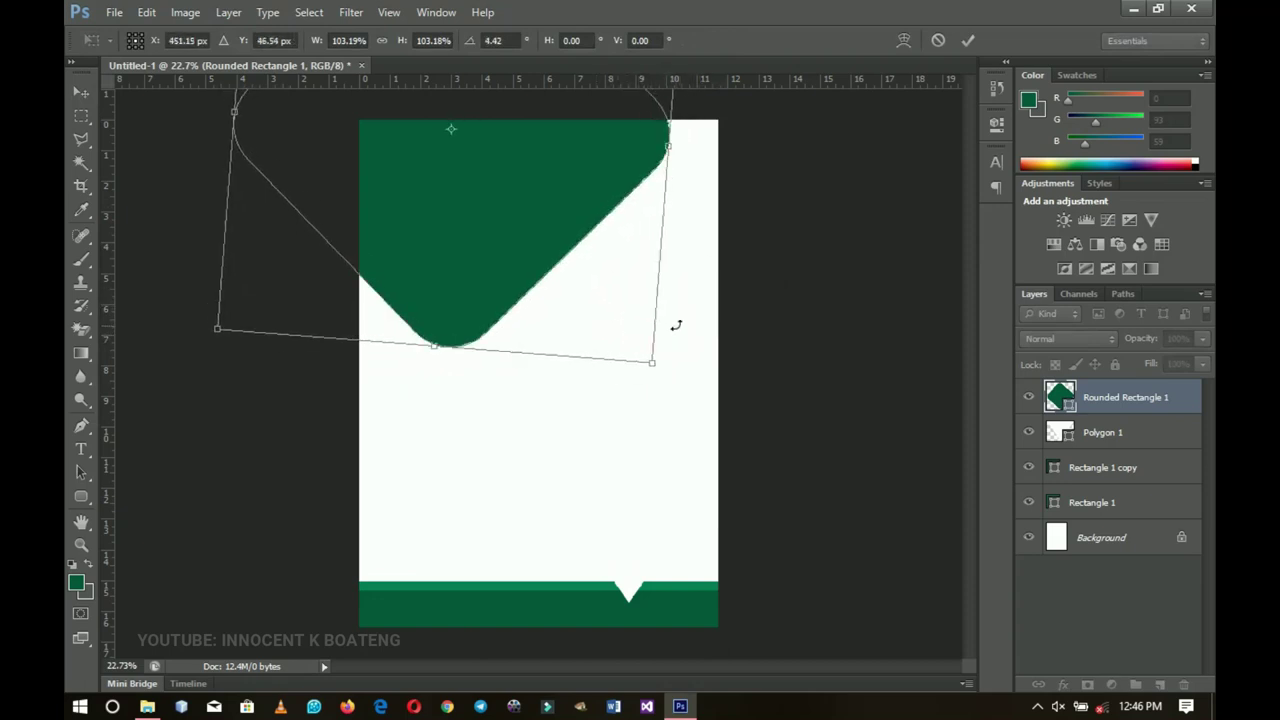
double_click(624, 311)
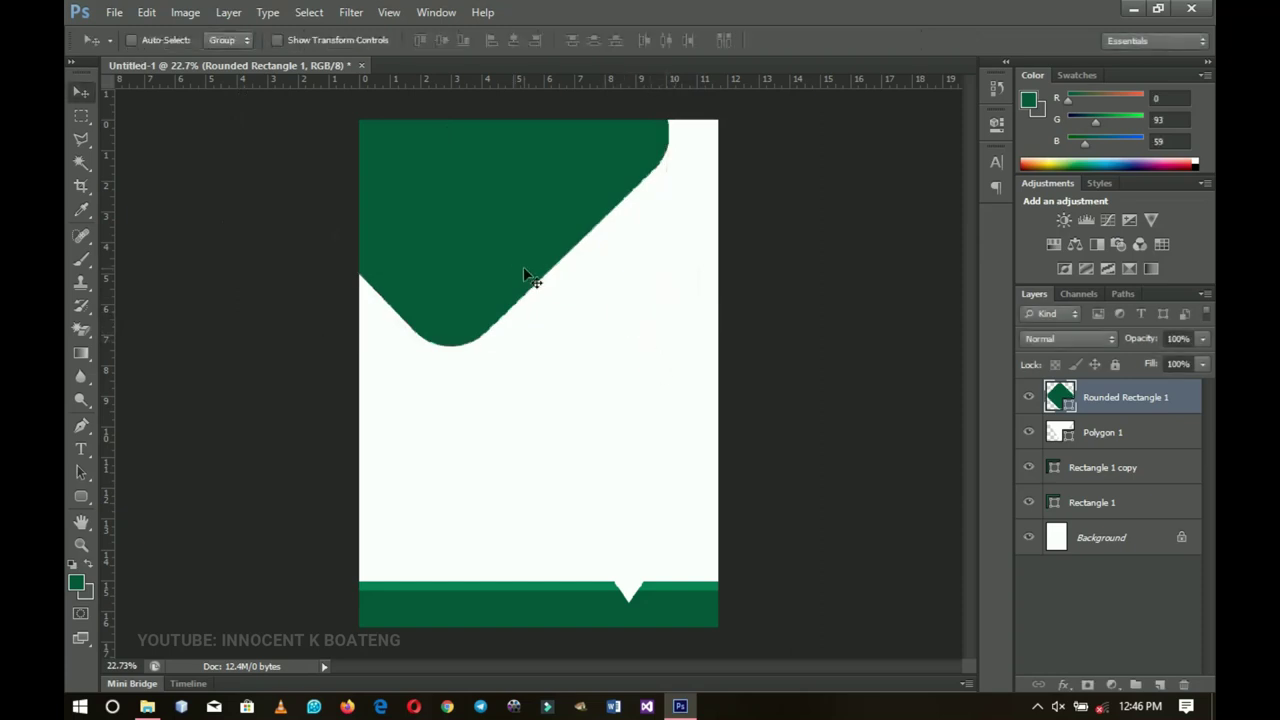
left_click_drag(660, 178, 539, 364)
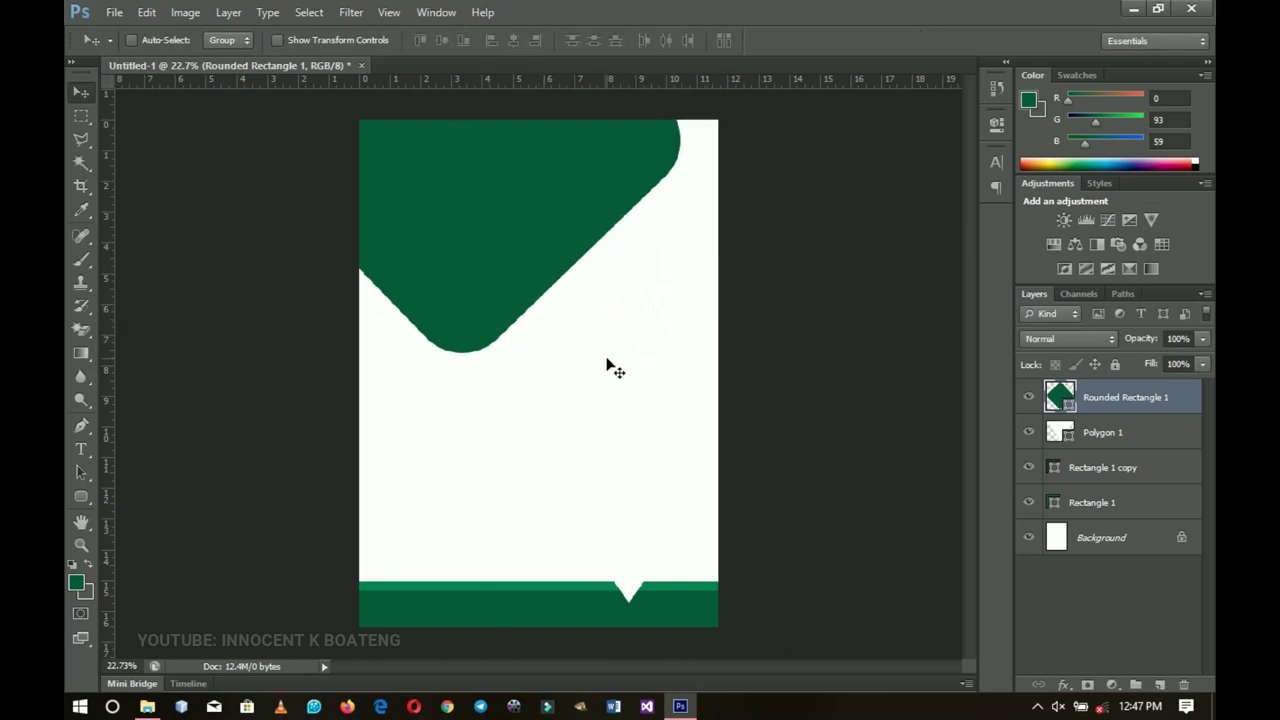
Step: Duplicate the diamond, shrink the copy to about 48% beside the big shape, and copy it again to the right edge
key("ctrl+j")
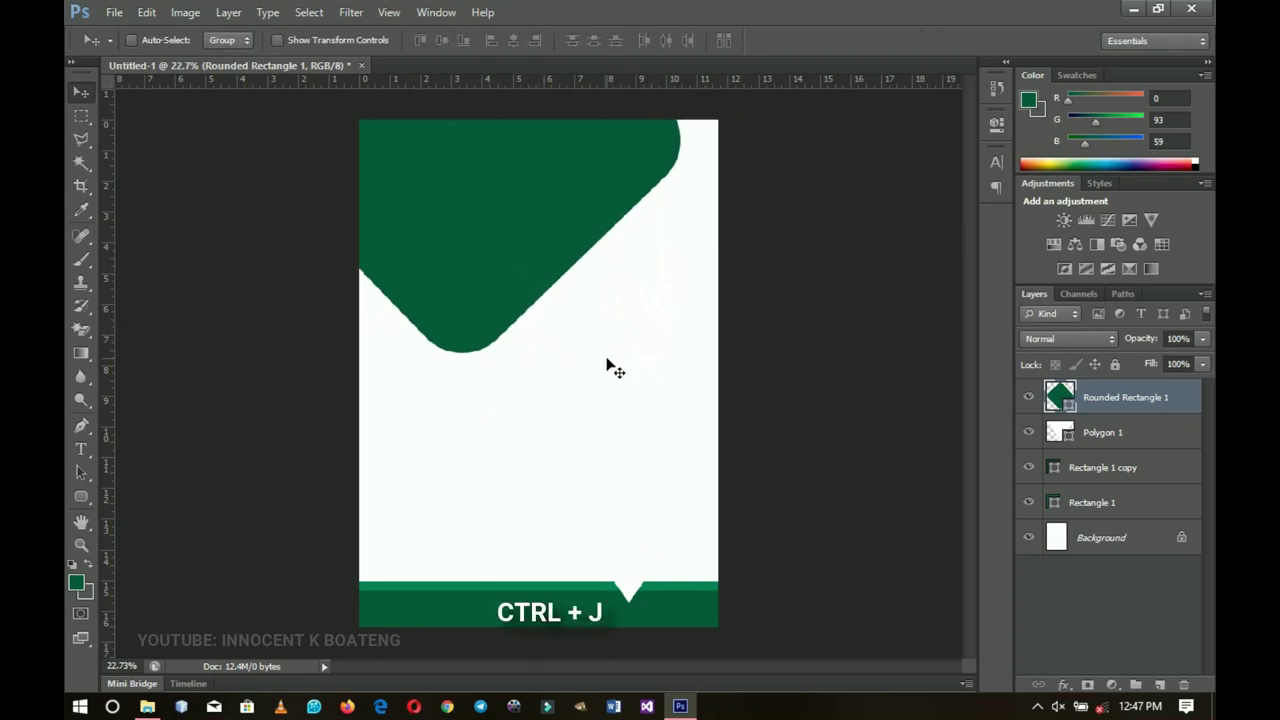
left_click_drag(547, 228, 697, 460)
key("ctrl+t")
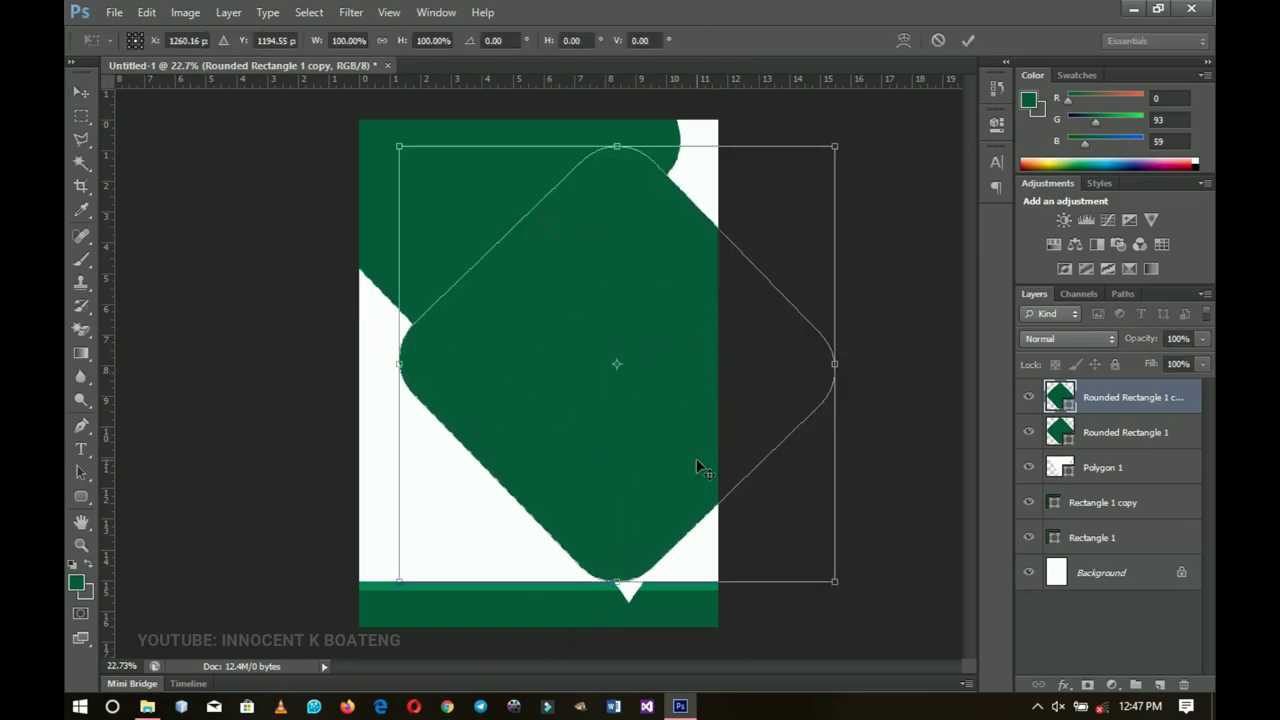
left_click_drag(836, 146, 730, 250)
left_click_drag(668, 342, 667, 365)
left_click_drag(712, 268, 706, 272)
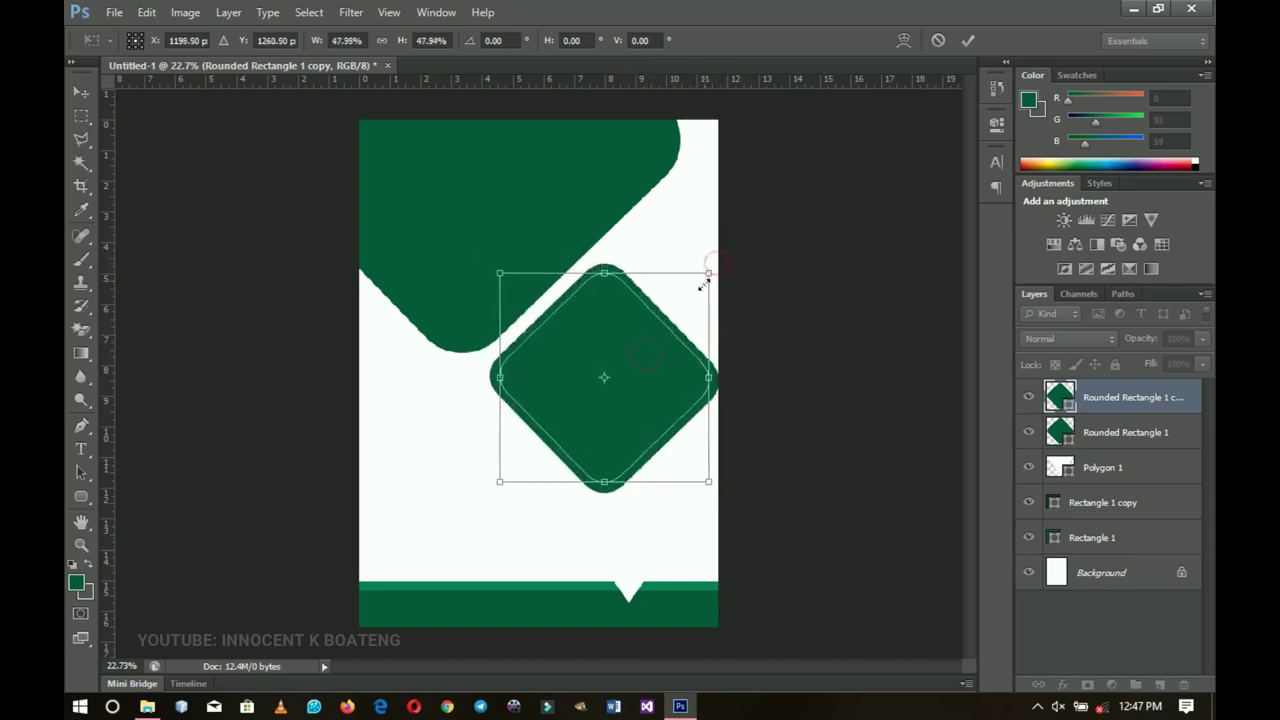
left_click_drag(663, 366, 649, 366)
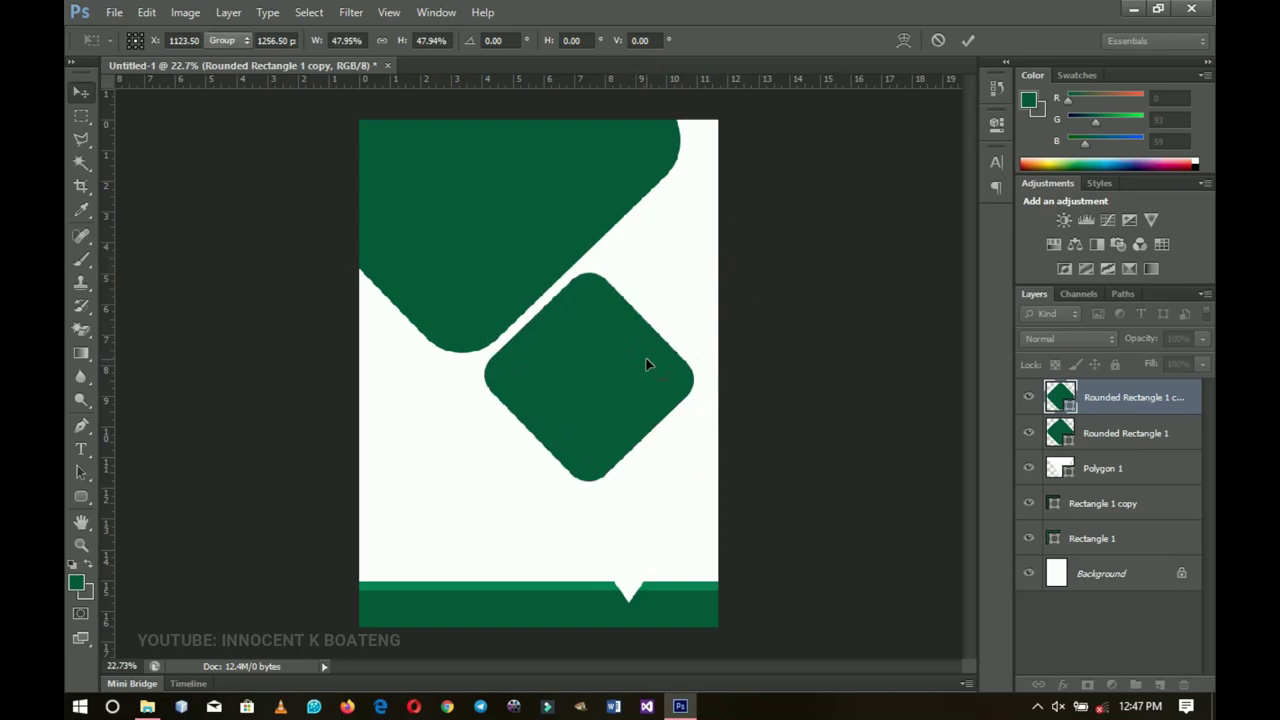
key("Return")
left_click_drag(564, 392, 577, 387)
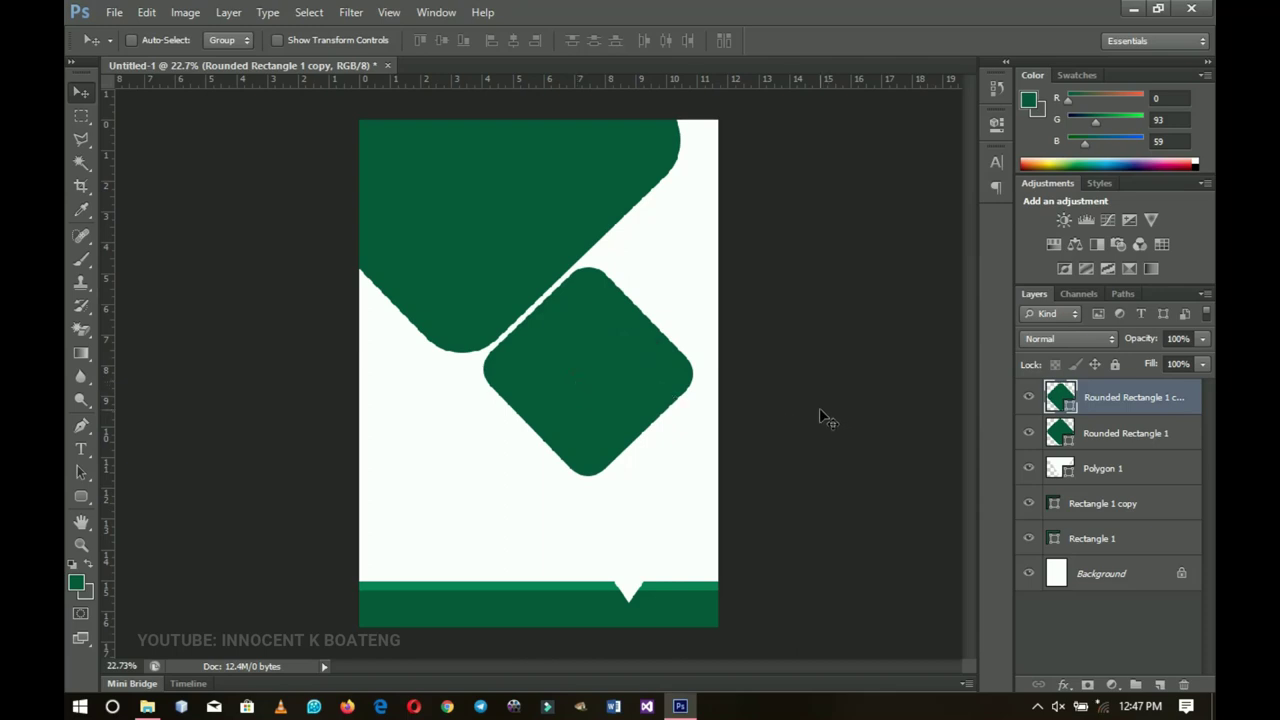
left_click_drag(608, 417, 726, 292)
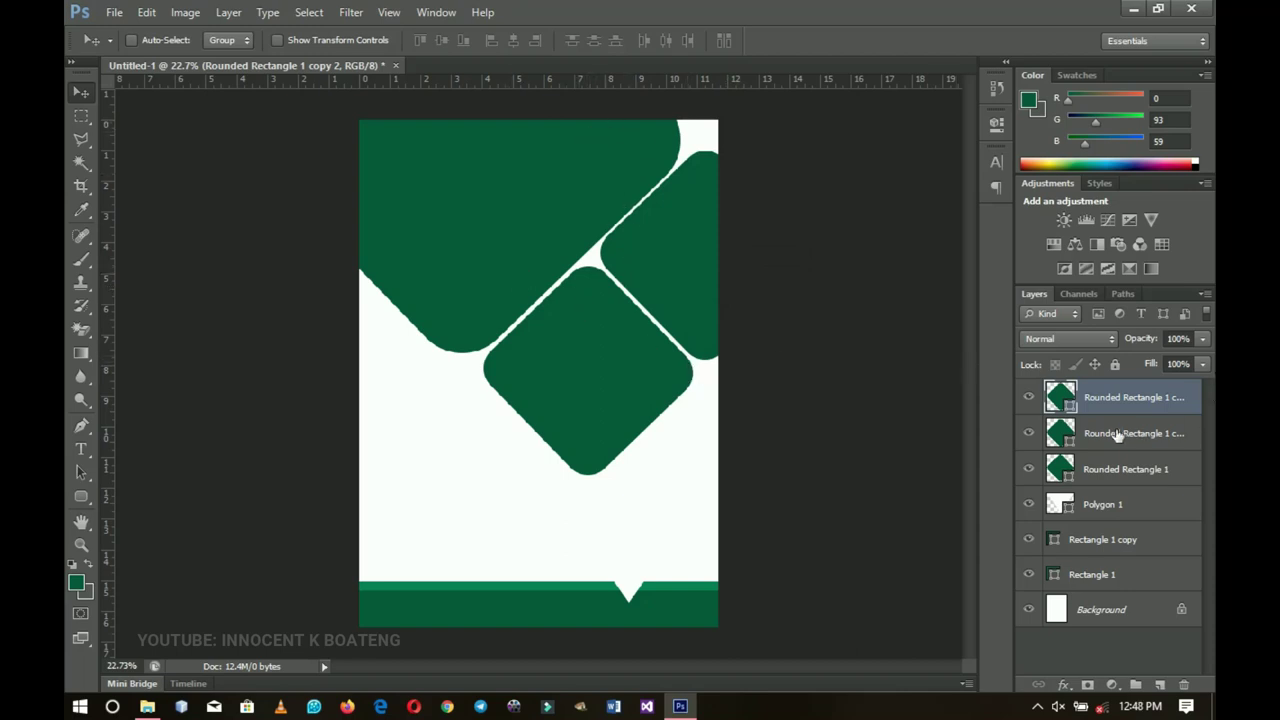
Step: Place the cocoa farmer photo from Calendar Resources above Rounded Rectangle 1
left_click(1118, 477)
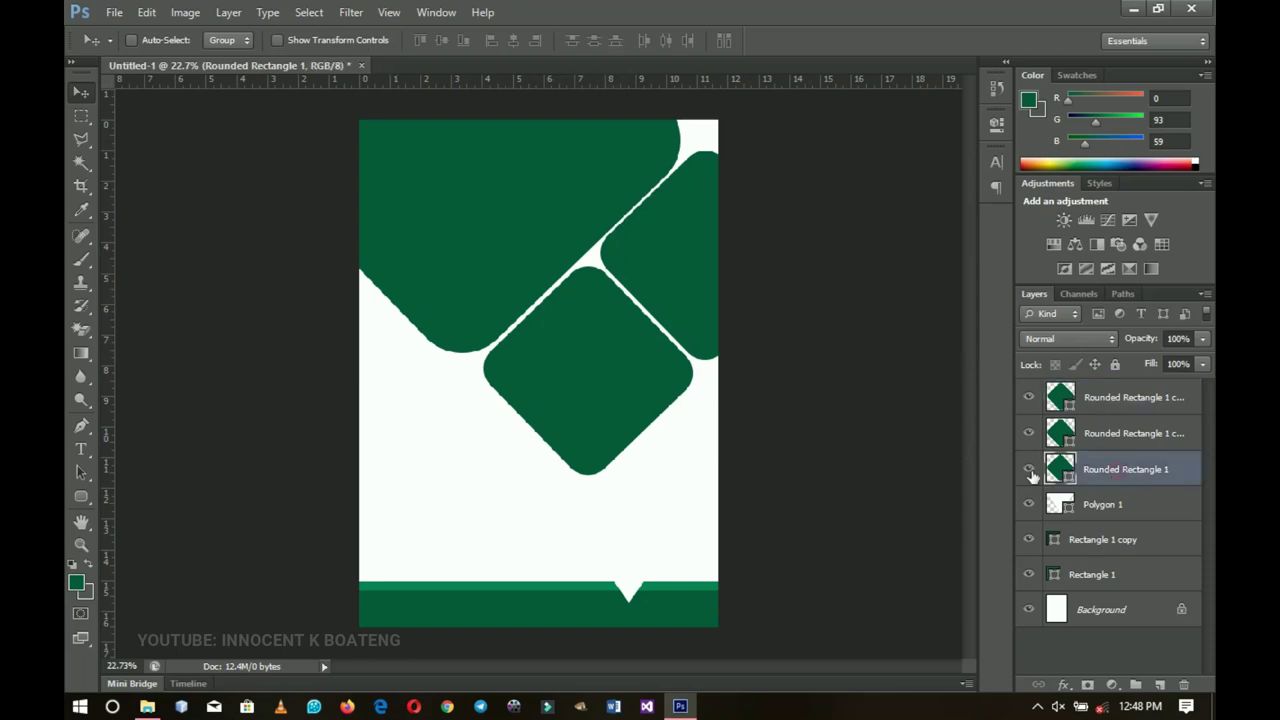
left_click(1028, 472)
left_click(1028, 472)
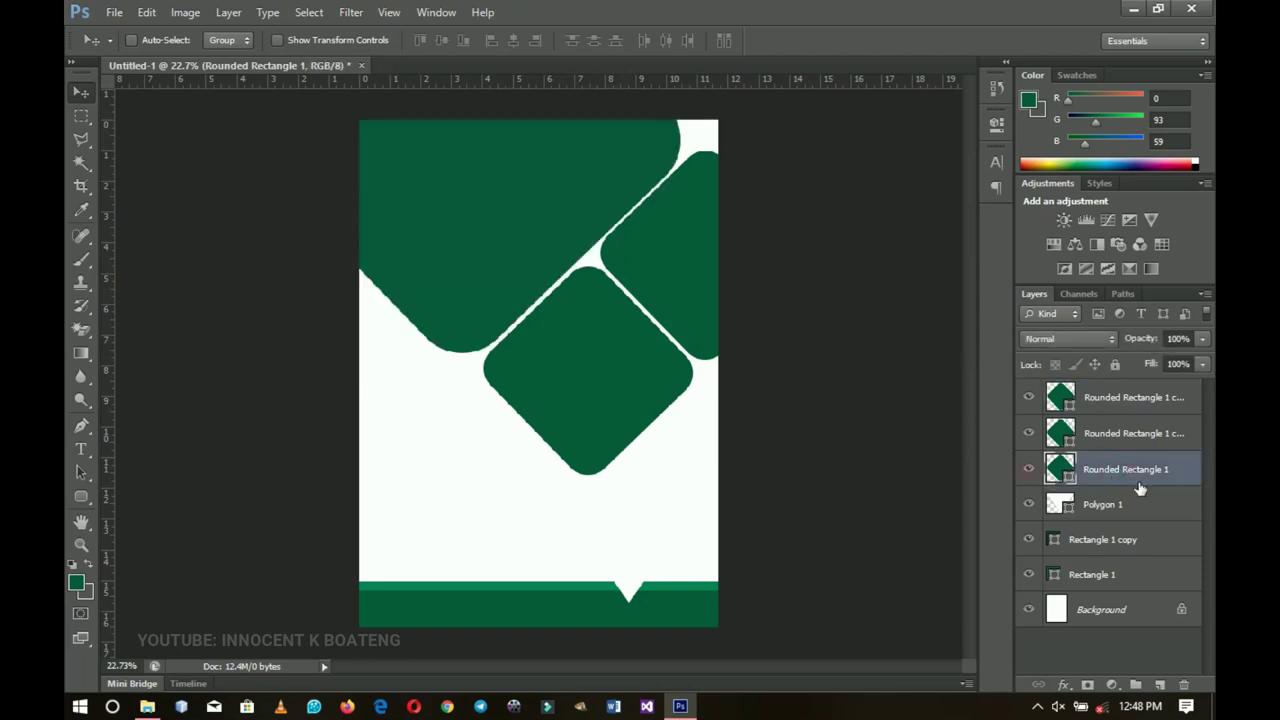
left_click(147, 706)
left_click_drag(540, 236, 515, 253)
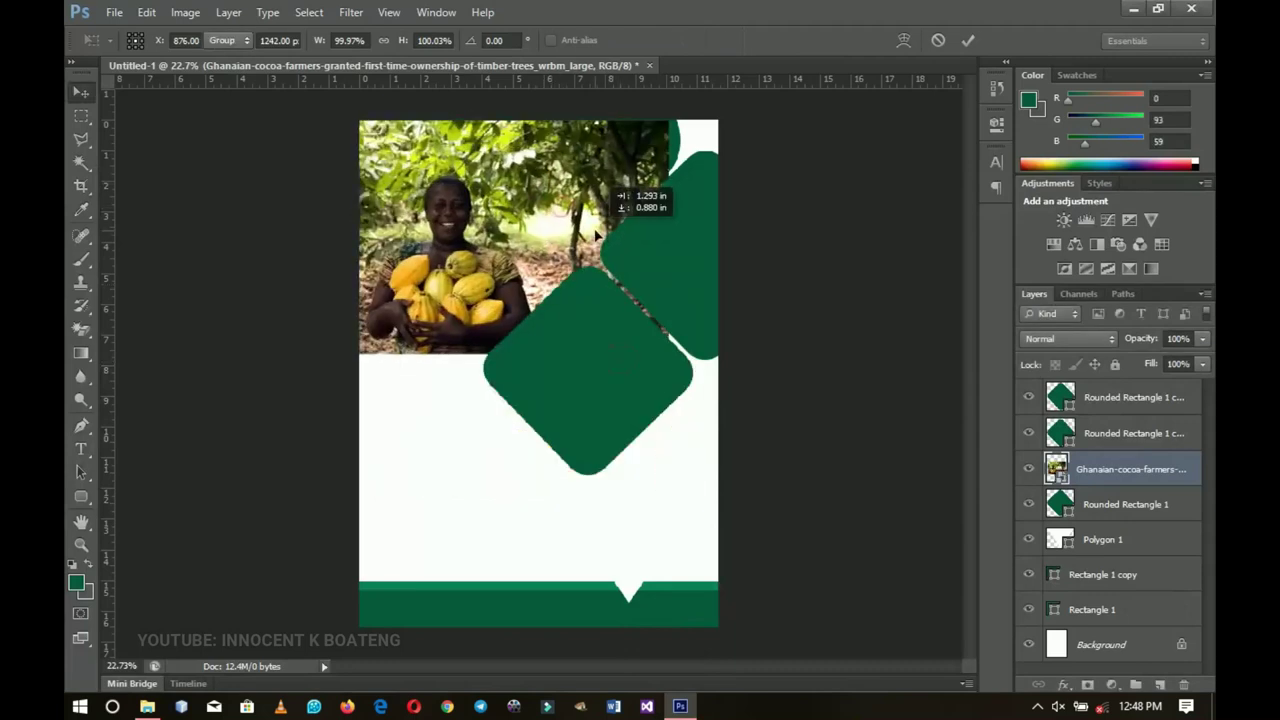
key("Return")
Step: Rasterize the cocoa photo, clip it to the big diamond, then enlarge and position it to fill
right_click(1100, 470)
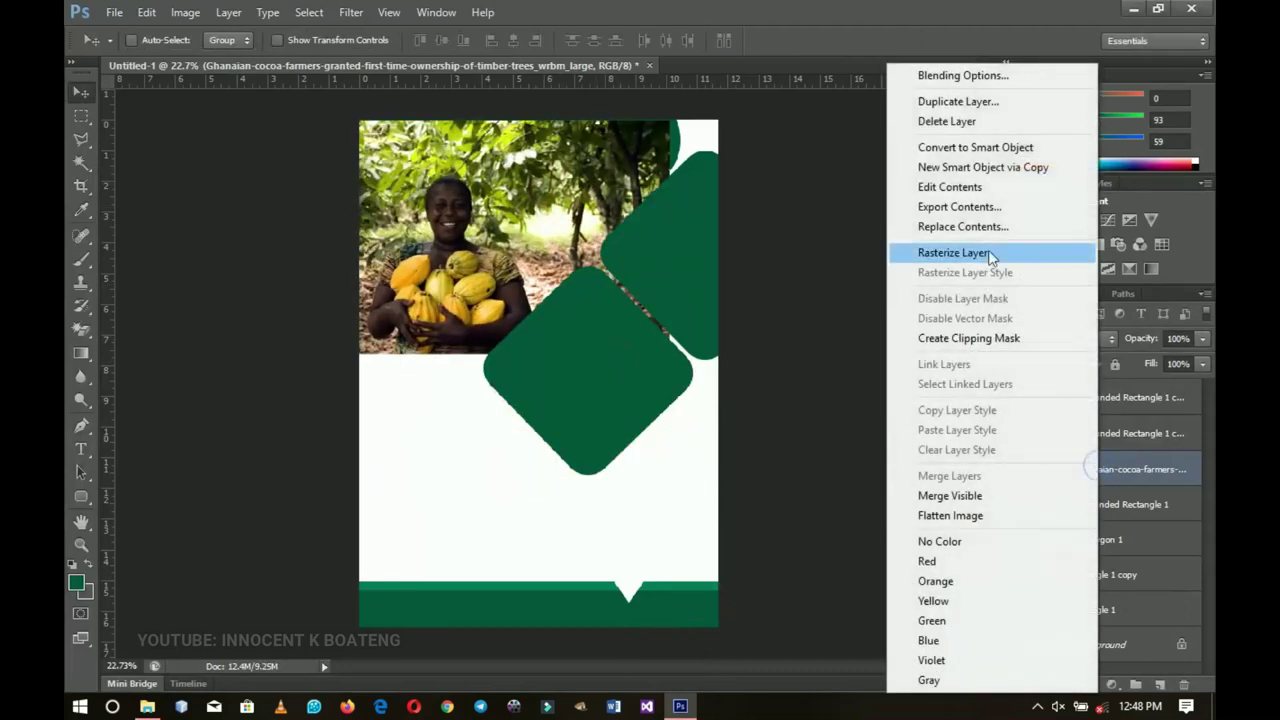
left_click(952, 252)
right_click(1118, 473)
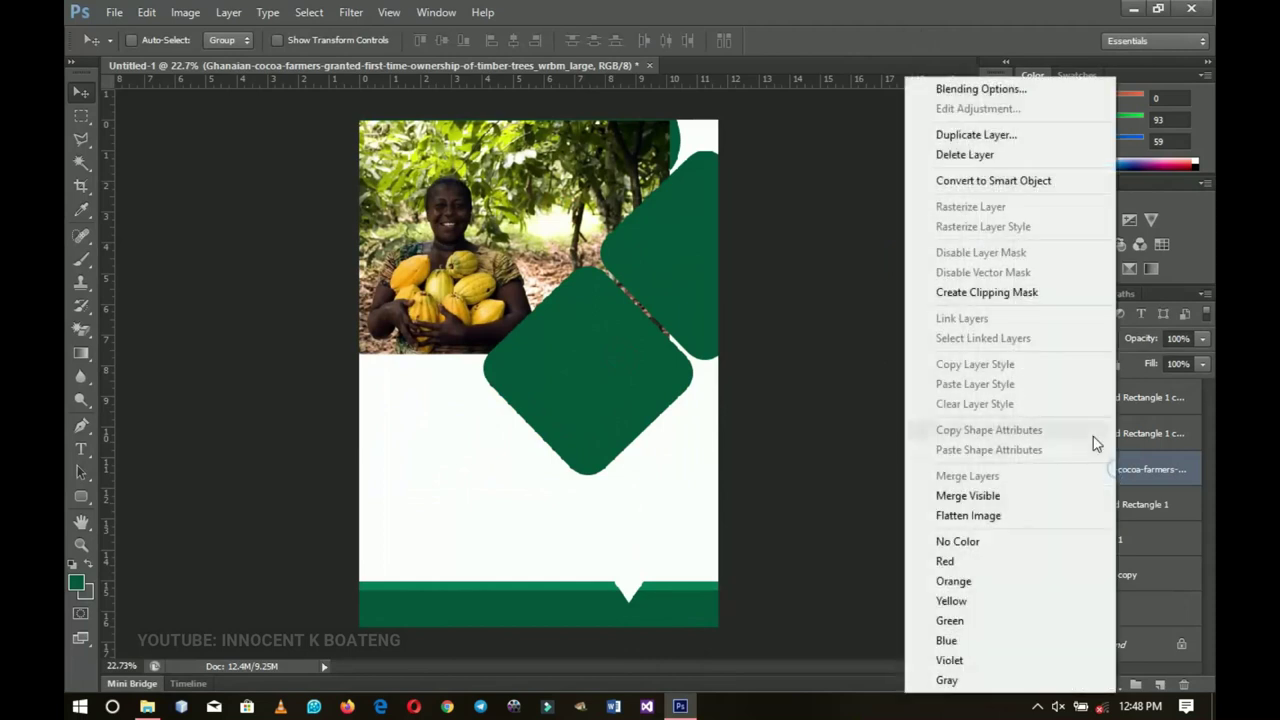
left_click(983, 293)
left_click_drag(626, 280, 640, 280)
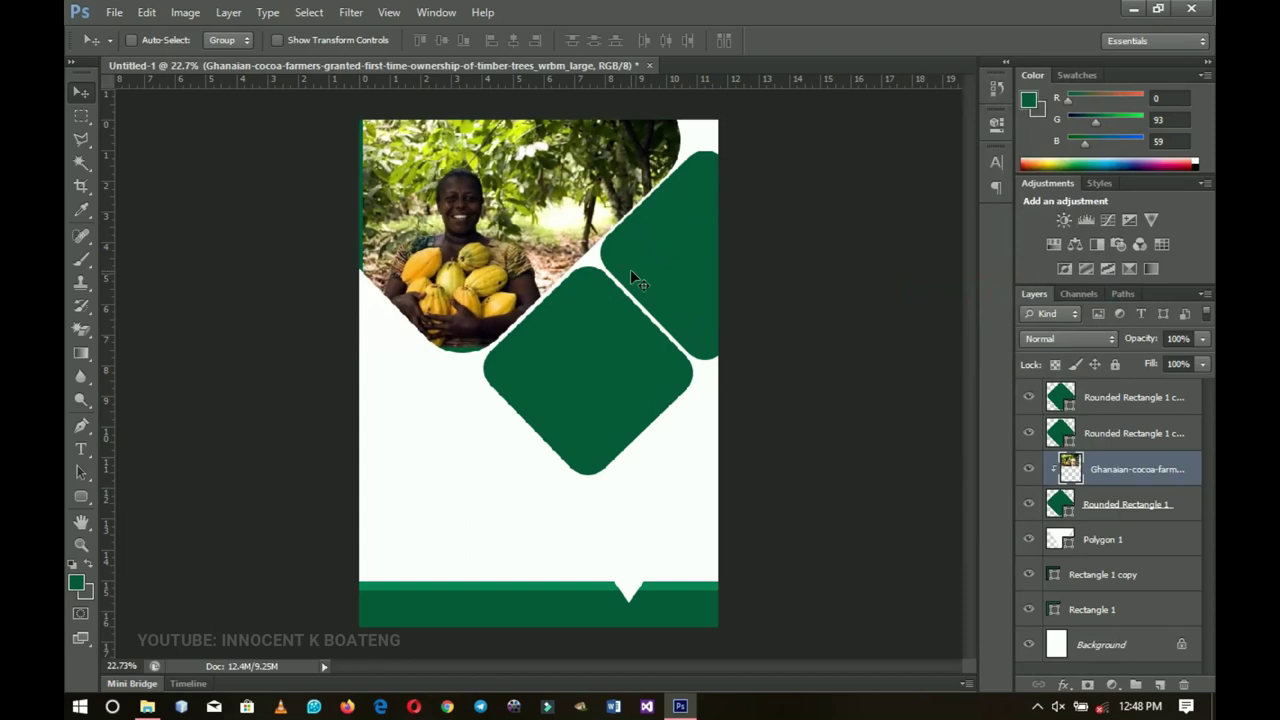
key("ctrl+t")
left_click_drag(679, 345, 705, 363)
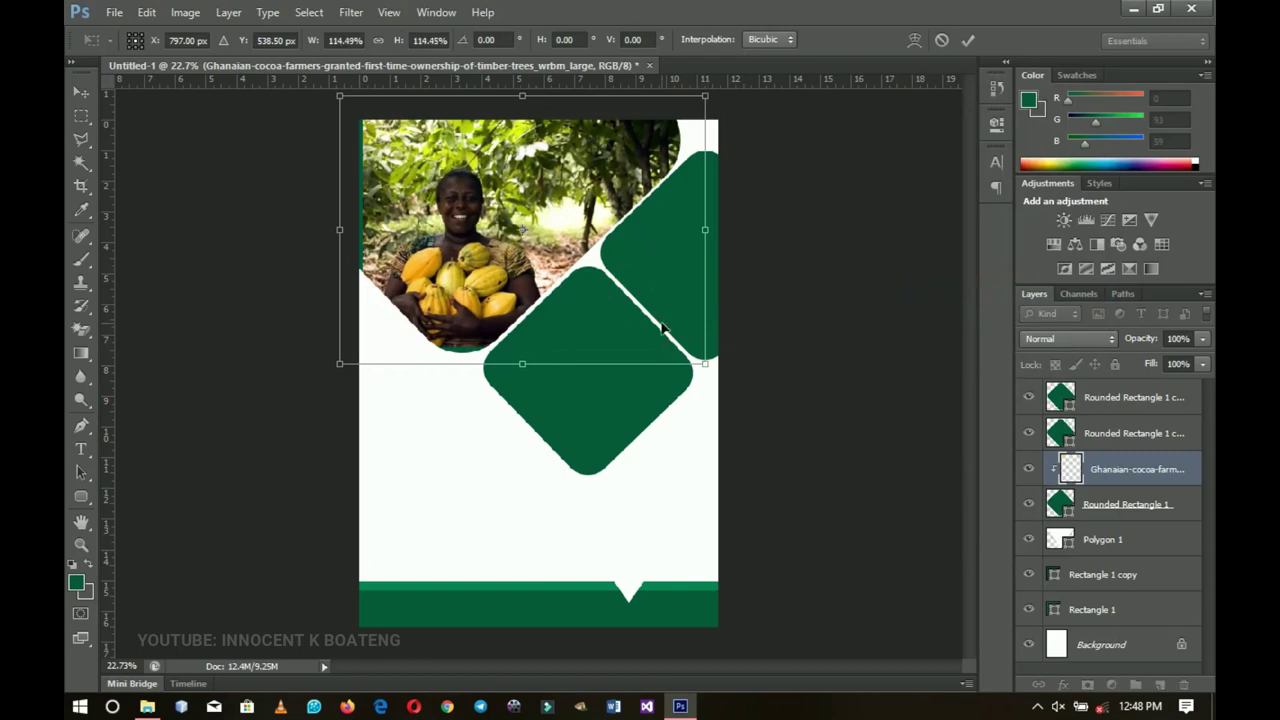
key("Return")
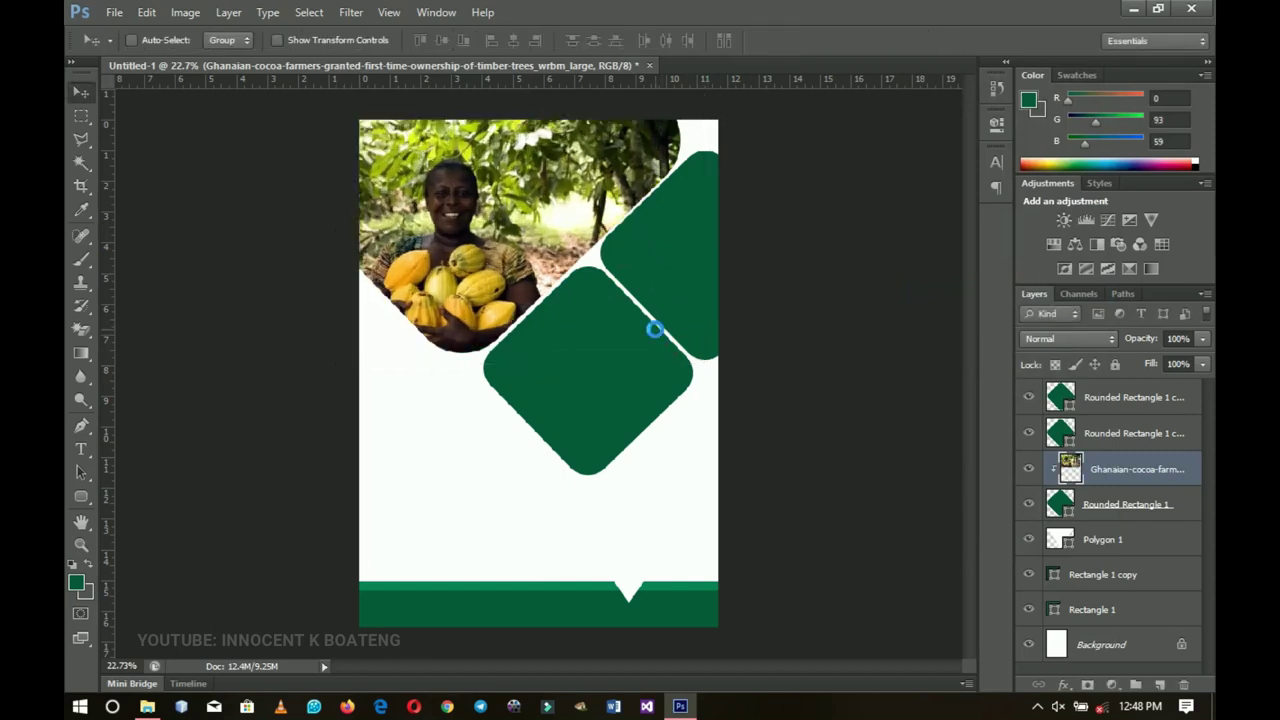
left_click_drag(640, 333, 652, 338)
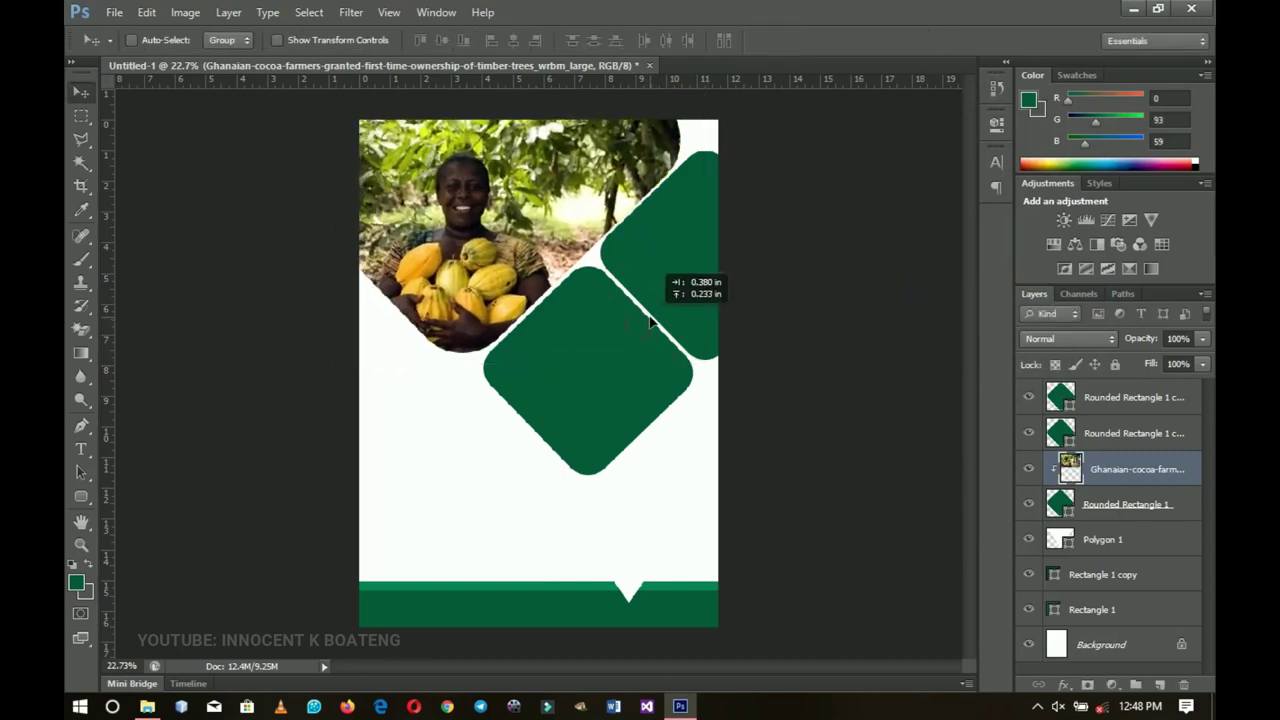
Step: Place the 15000_CocoaFarmerBasket photo above the Rounded Rectangle 1 copy diamond
right_click(590, 362)
left_click(625, 367)
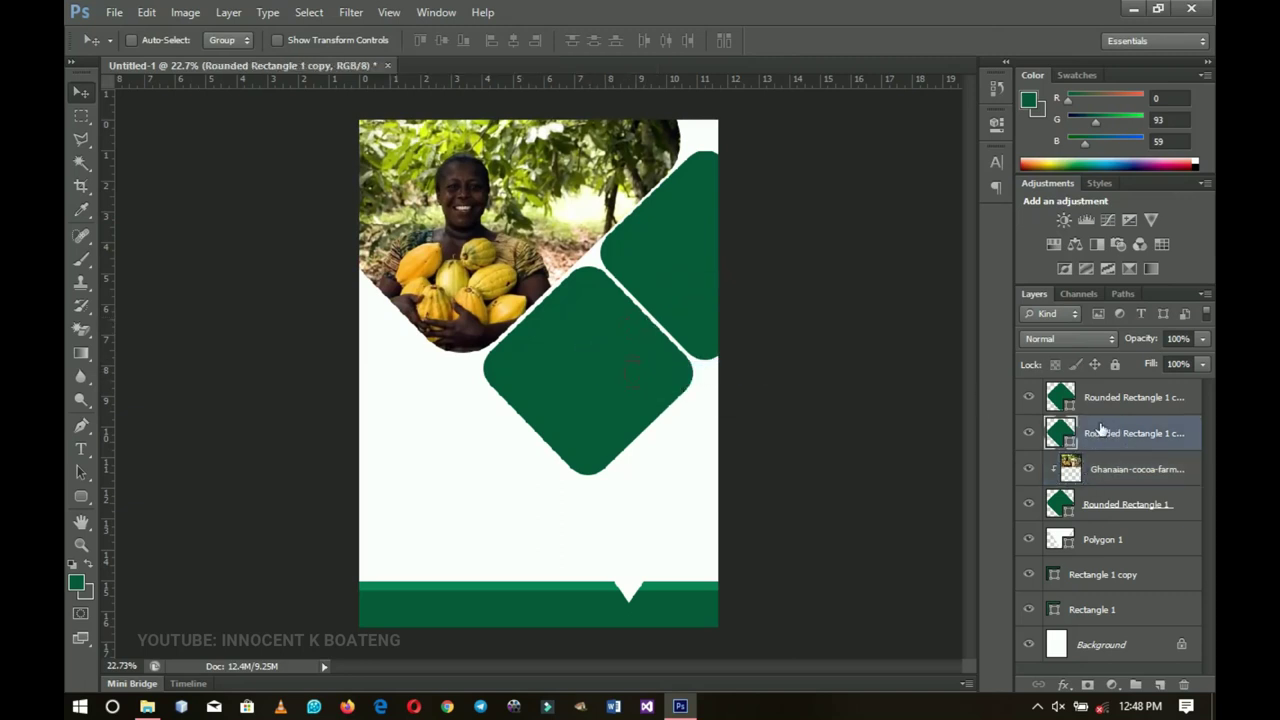
left_click(680, 706)
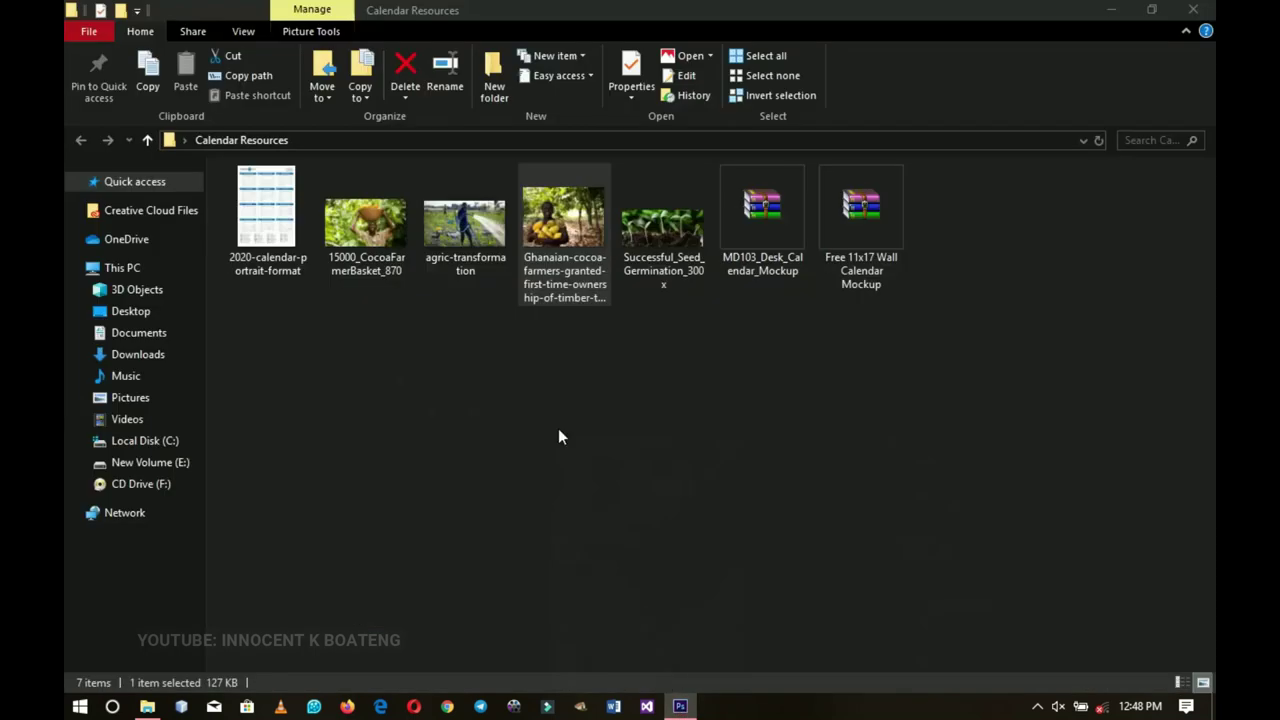
left_click_drag(368, 226, 606, 400)
Step: Rasterize the basket photo and clip it to the middle diamond
key("Return")
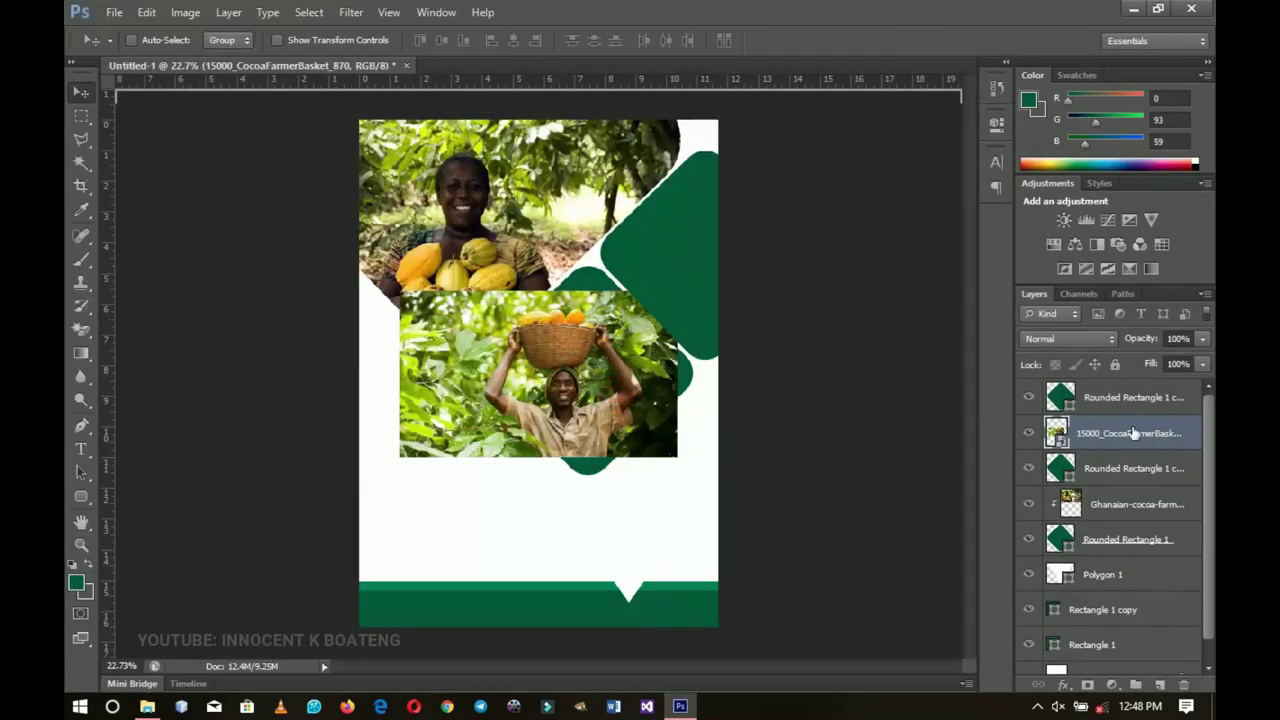
right_click(1115, 432)
left_click(965, 251)
right_click(1110, 434)
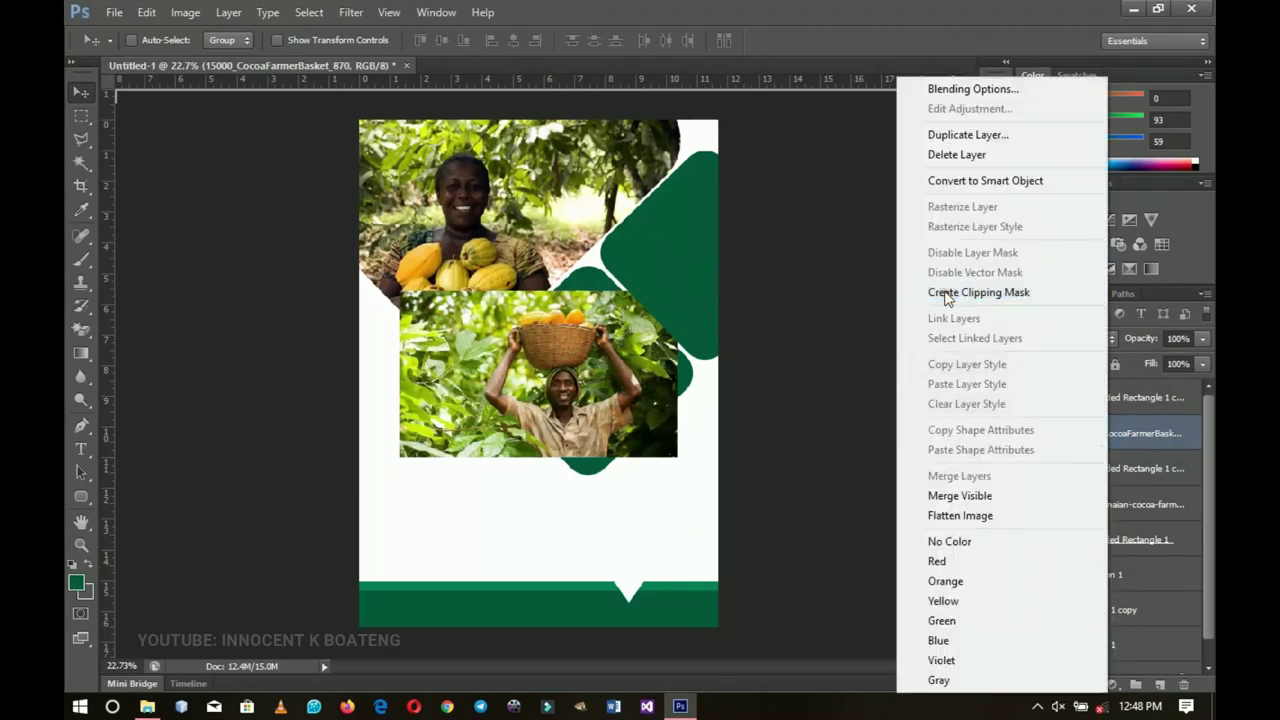
left_click(946, 294)
left_click_drag(651, 454, 659, 450)
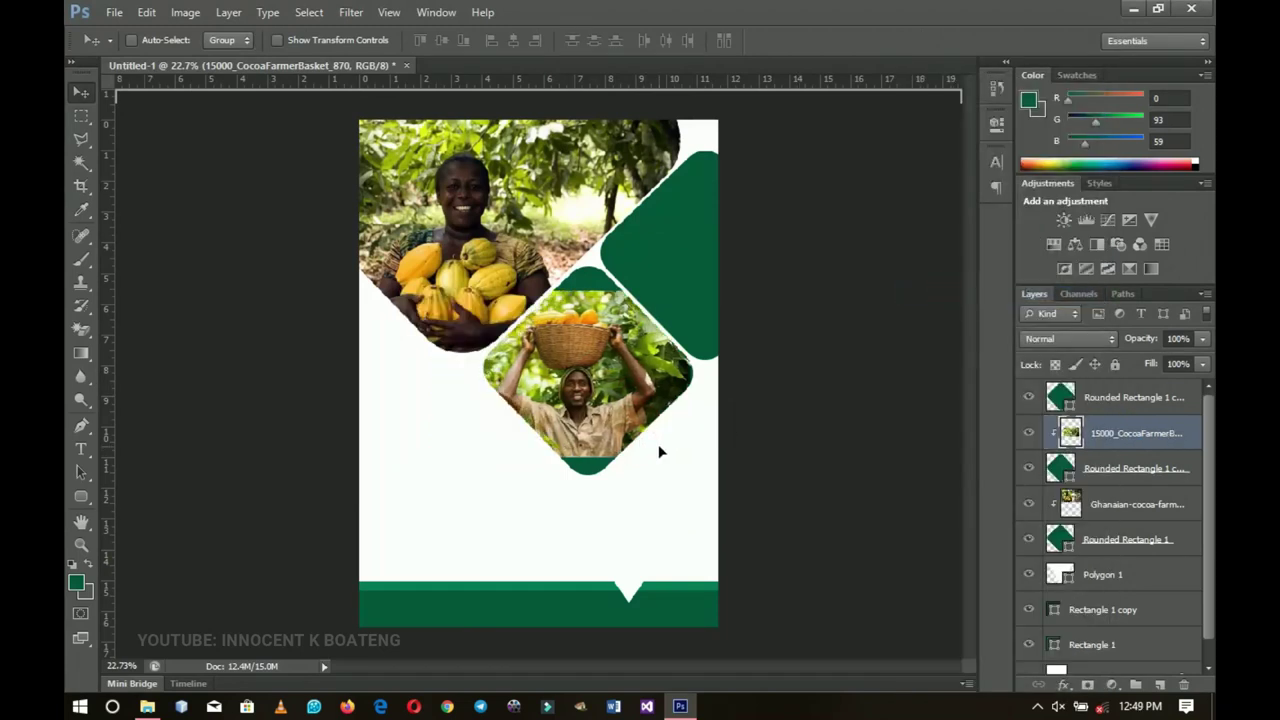
Step: Enlarge the clipped basket photo to about 129.5% so it fills the diamond
key("ctrl+t")
left_click_drag(697, 289, 731, 267)
left_click_drag(663, 344, 671, 346)
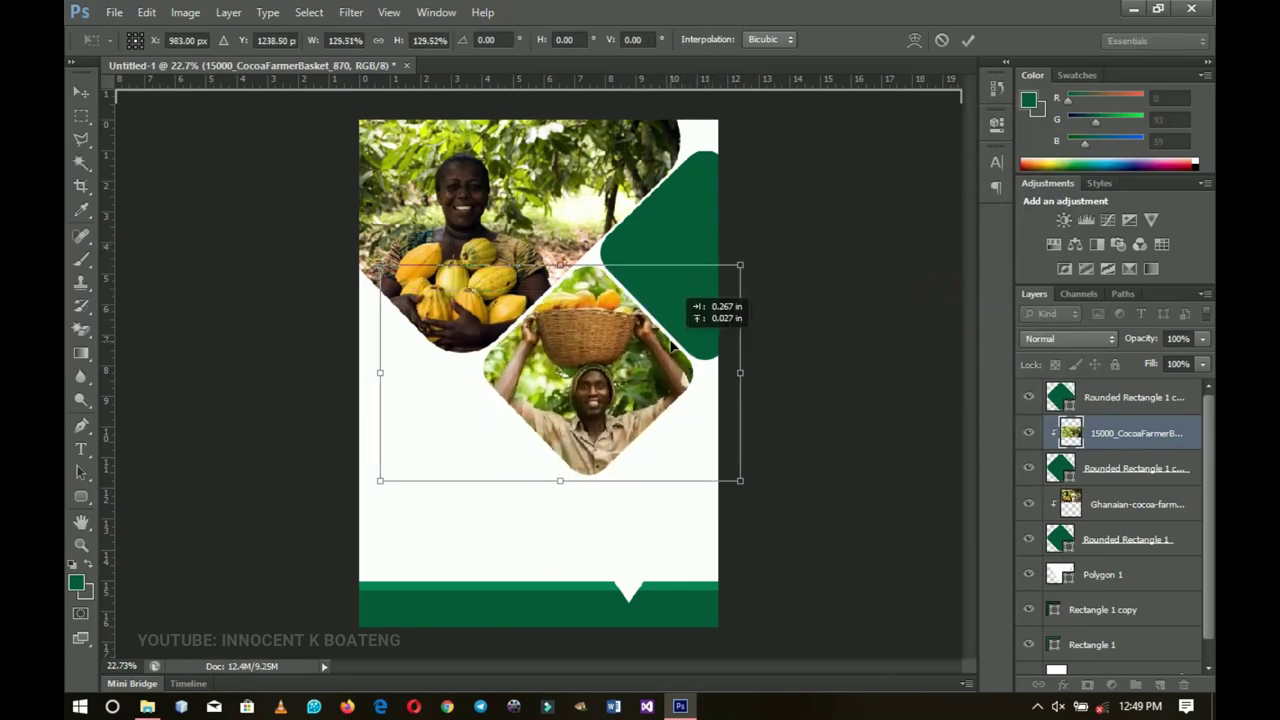
key("Return")
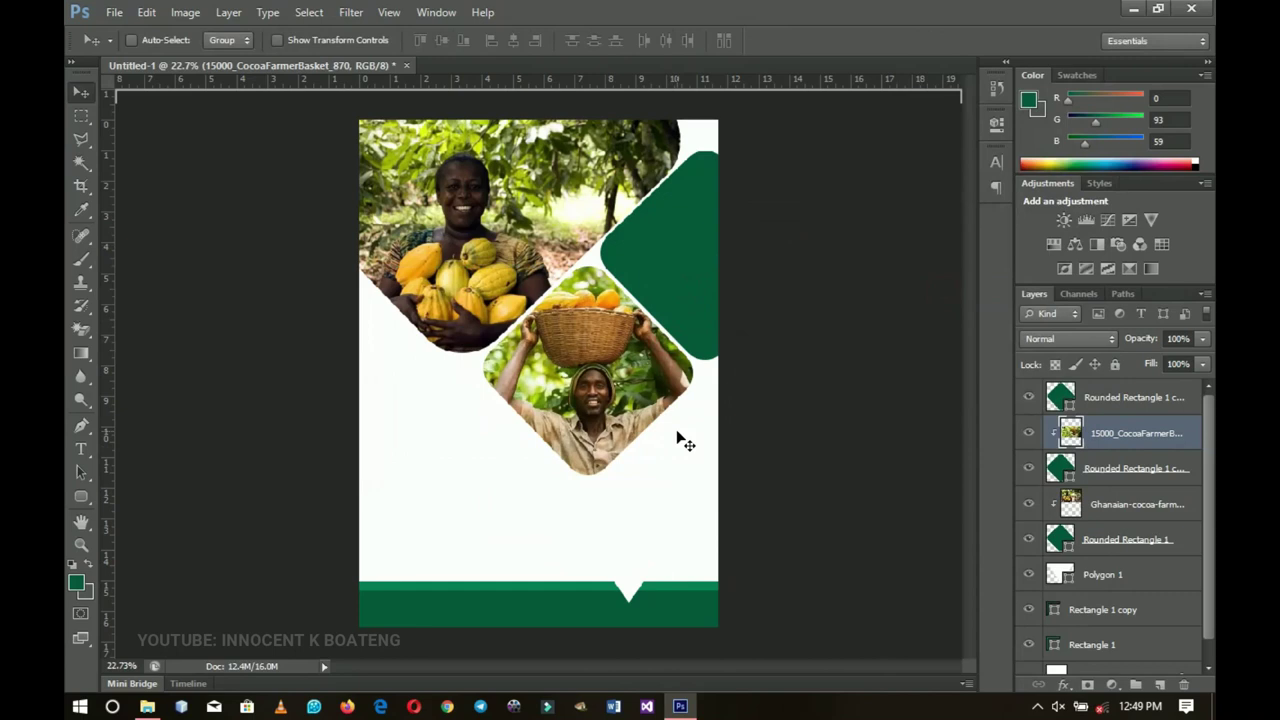
left_click(1108, 398)
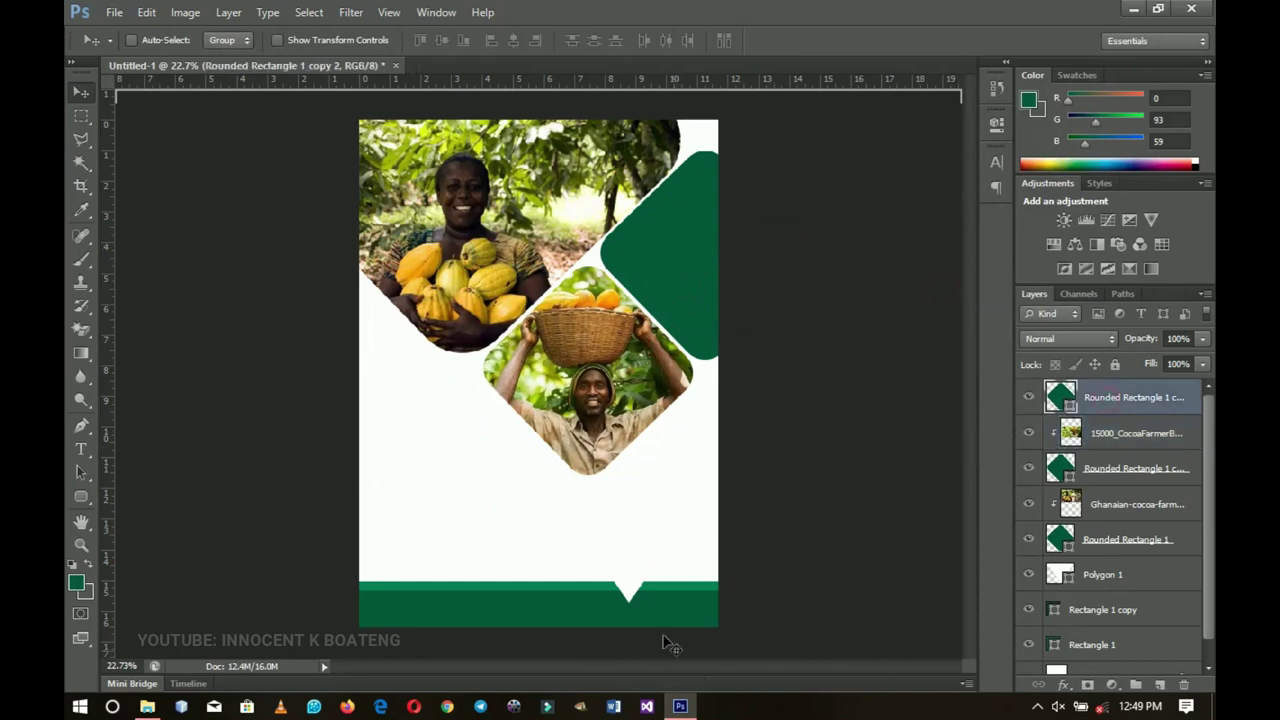
left_click(680, 706)
Step: Place the agric-transformation photo over the right diamond and clip it to that shape
left_click_drag(465, 222, 681, 312)
key("Return")
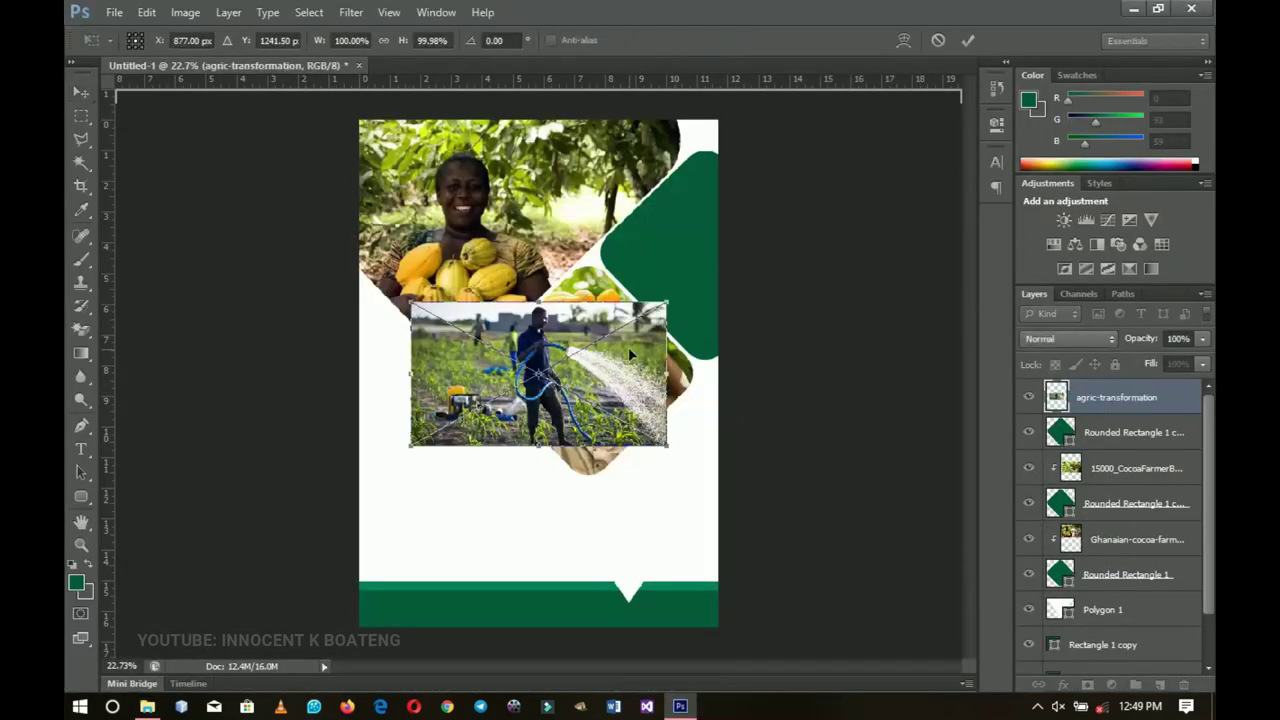
key("v")
left_click_drag(628, 347, 730, 303)
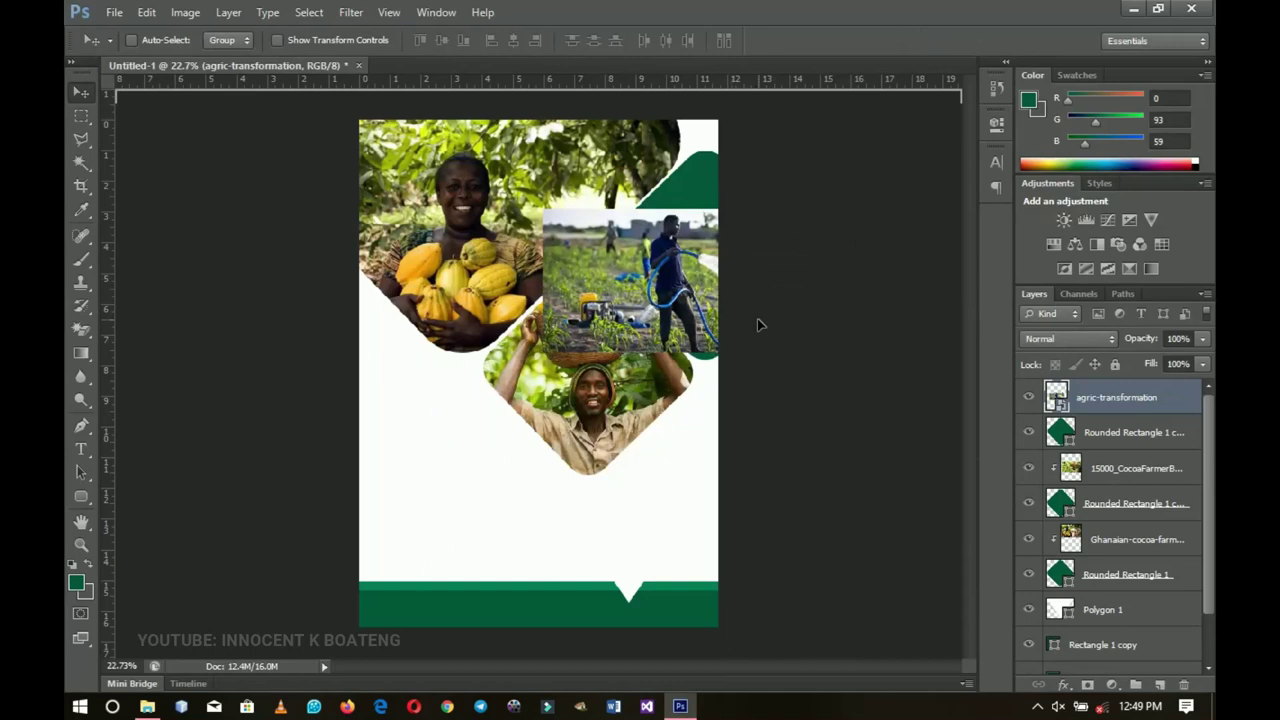
right_click(1122, 398)
left_click(1086, 397)
right_click(1086, 397)
left_click(925, 292)
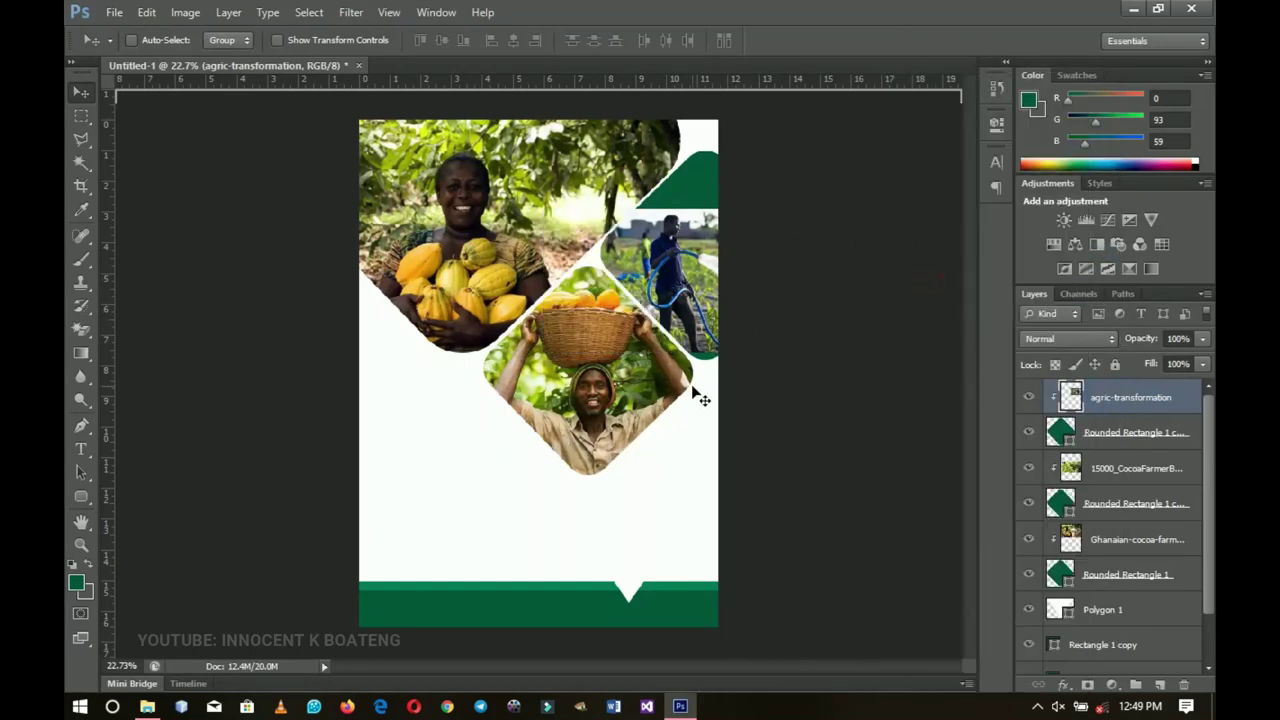
Step: Scale the watering-crops photo to about 141% and centre it in the right diamond
key("ctrl+t")
left_click_drag(804, 214, 845, 110)
left_click_drag(734, 214, 784, 265)
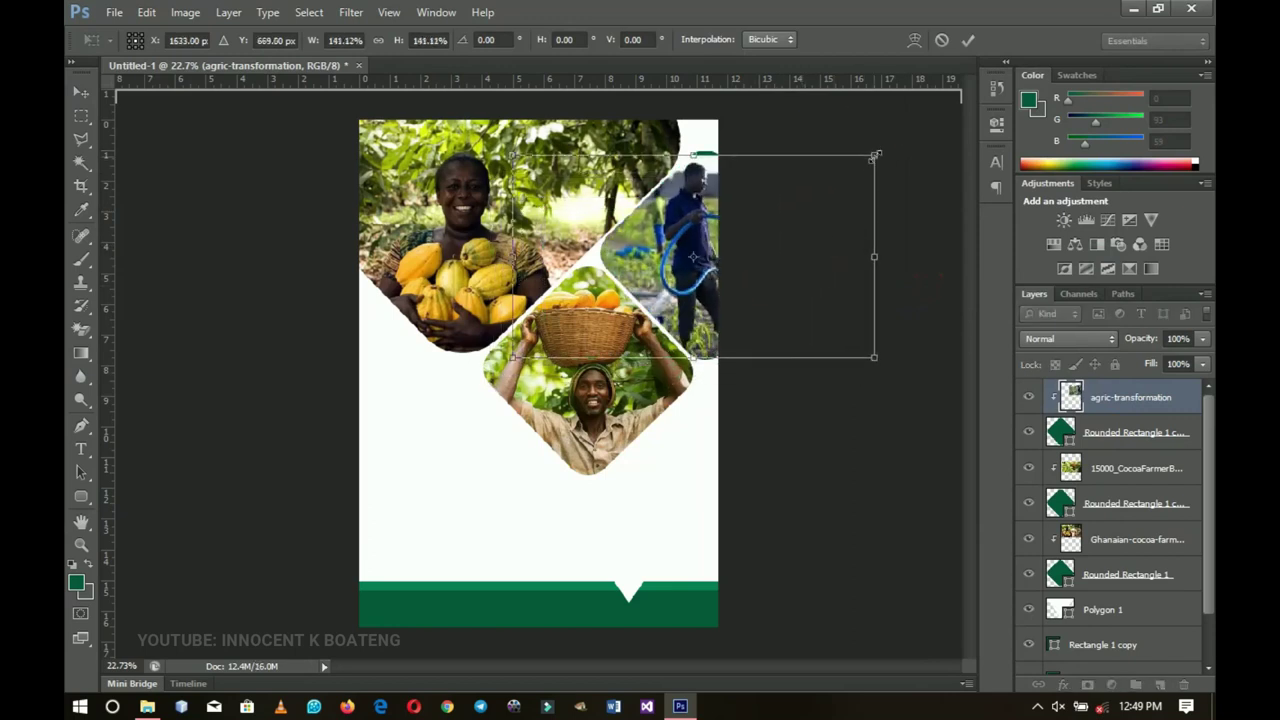
double_click(771, 229)
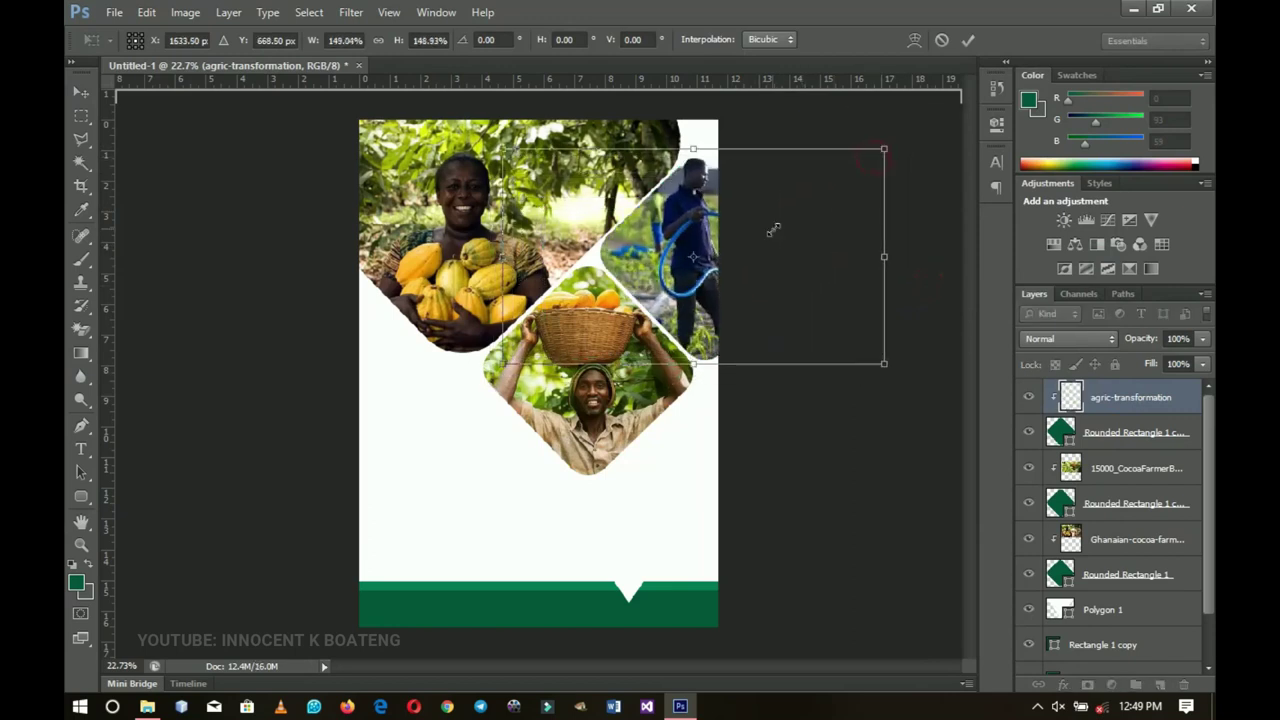
left_click(684, 295, "ctrl")
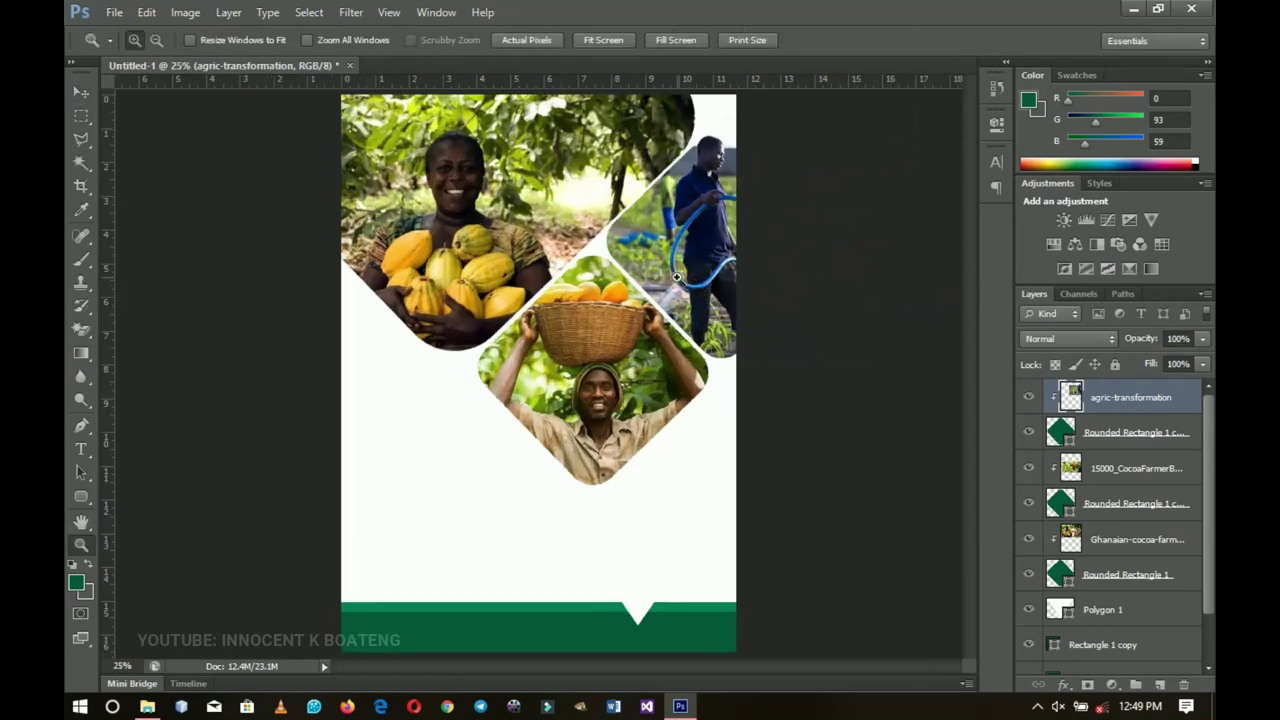
left_click(678, 290, "ctrl")
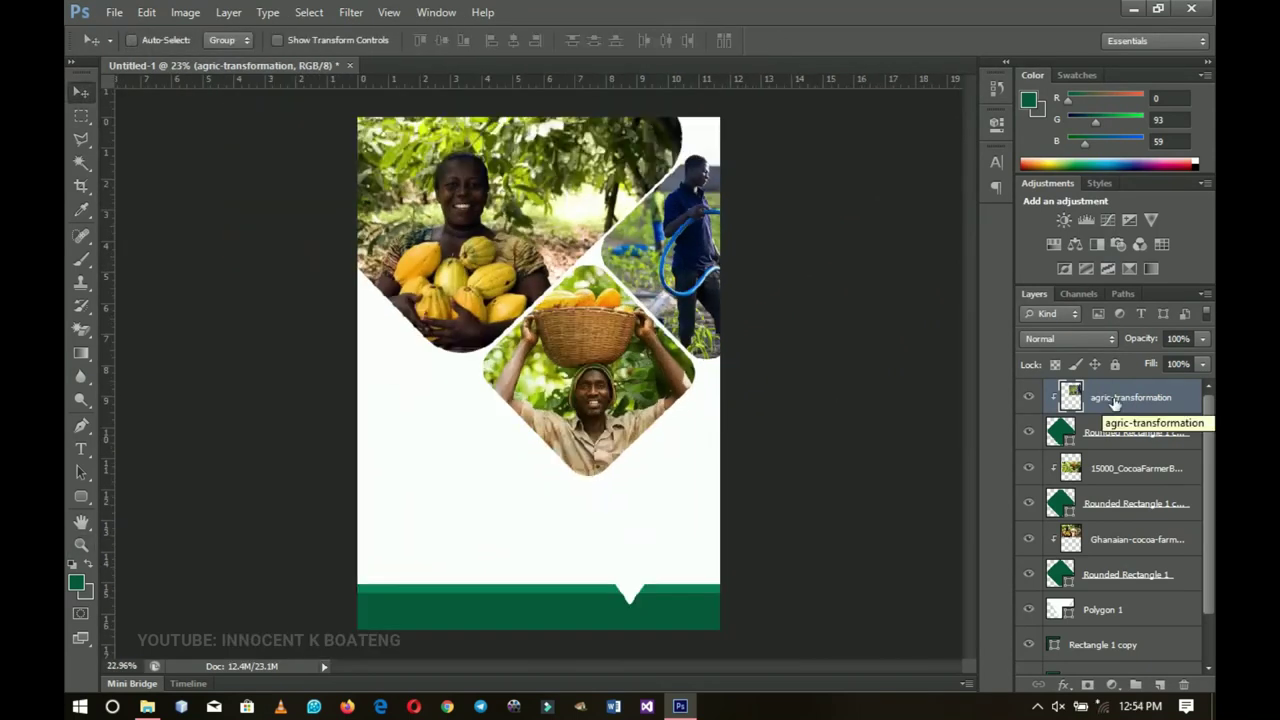
Step: Group the agric-transformation through Rounded Rectangle 1 layers with Ctrl+G, then toggle the group's visibility to check it
left_click(1117, 577, "shift")
key("ctrl+g")
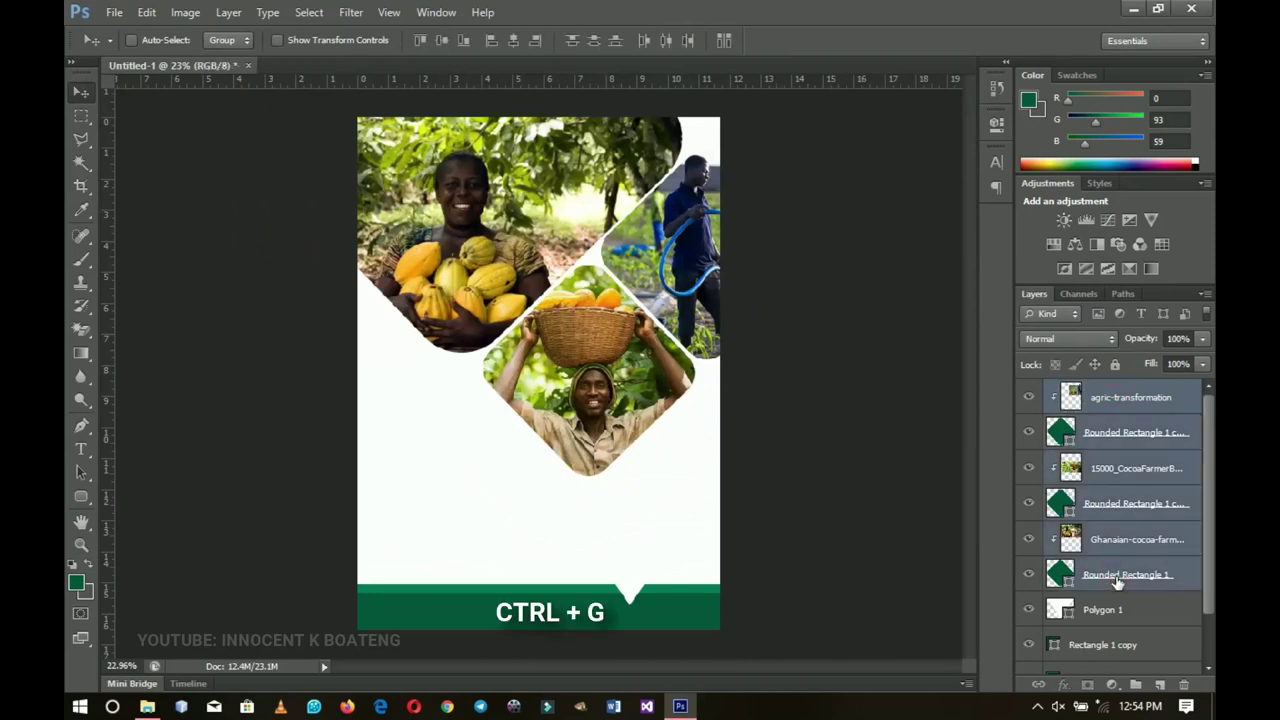
left_click(1028, 391)
left_click(1028, 391)
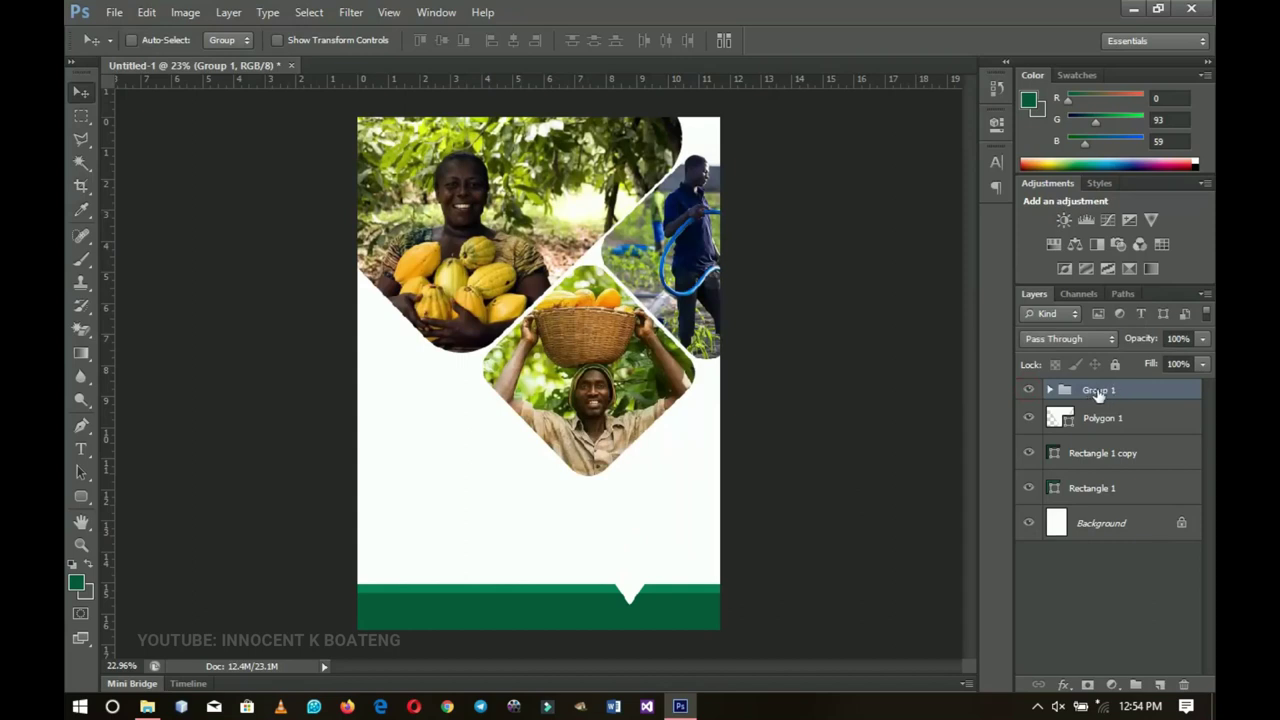
Step: Place Successful_Seed_Germination above Polygon 1, enlarged to cover the page's upper area
left_click(1106, 420)
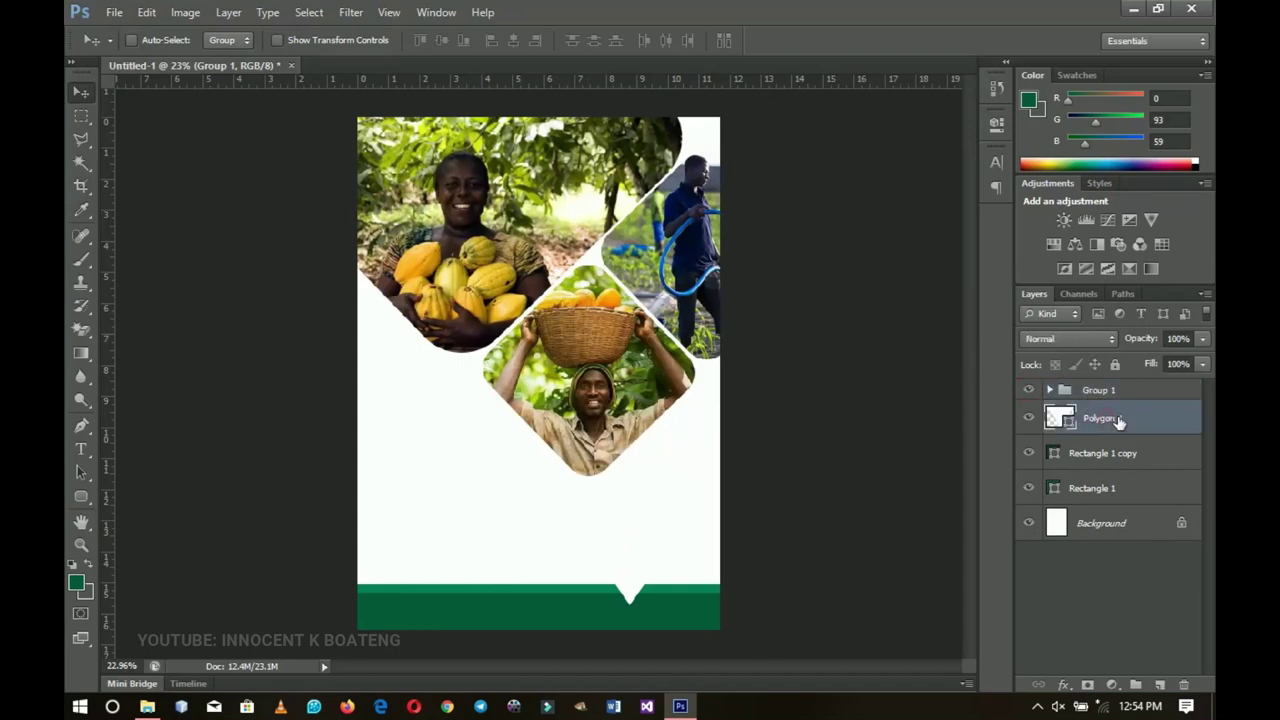
left_click(690, 708)
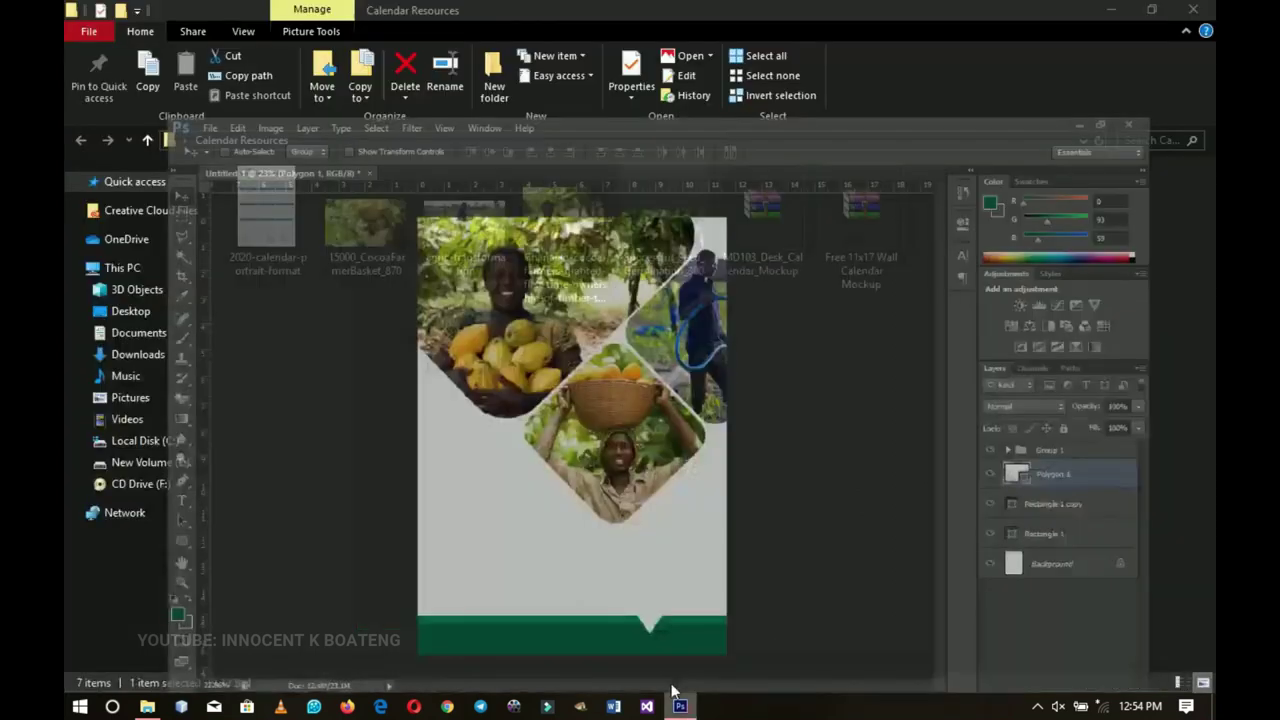
left_click_drag(654, 230, 818, 497)
left_click_drag(711, 407, 713, 378)
left_click_drag(713, 377, 714, 382)
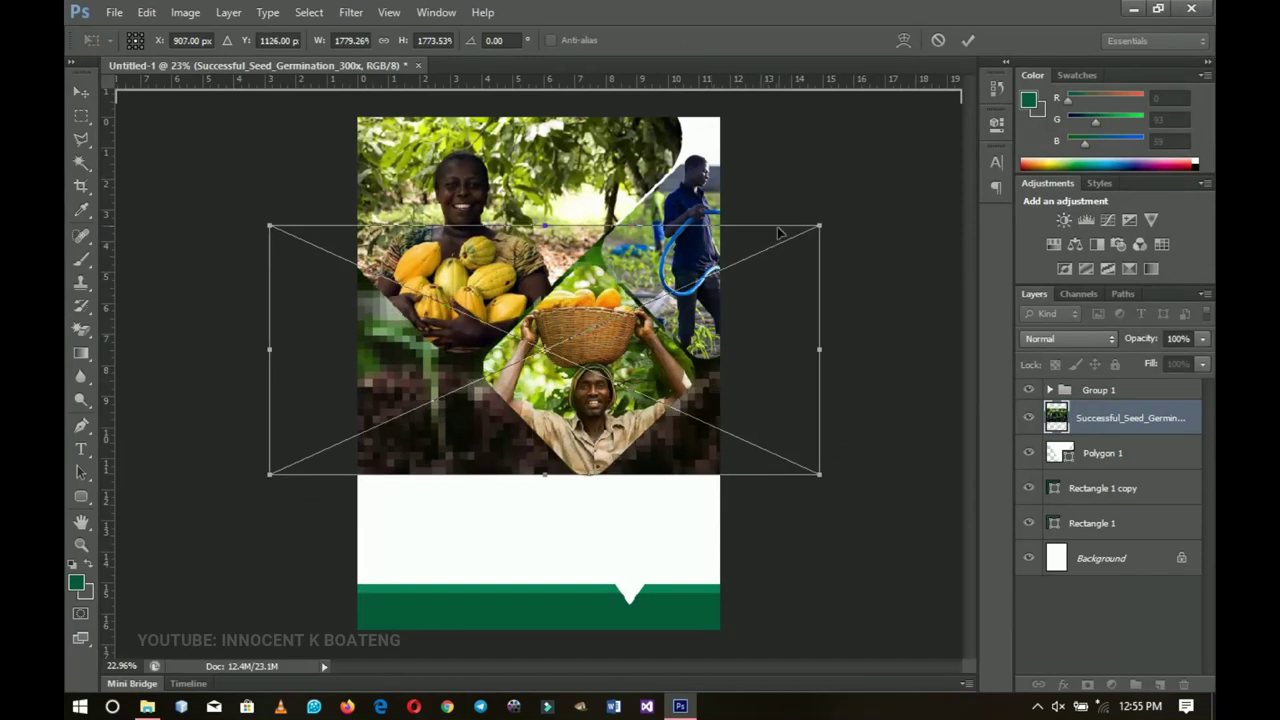
key("v")
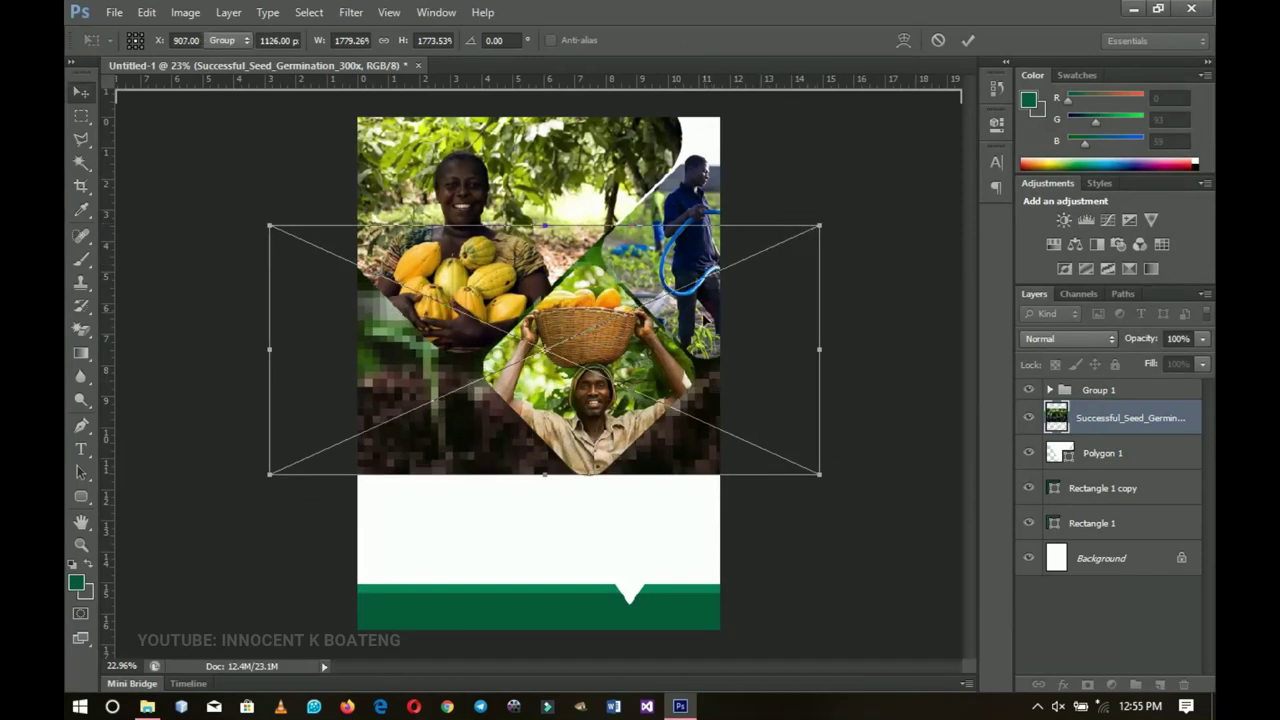
double_click(680, 360)
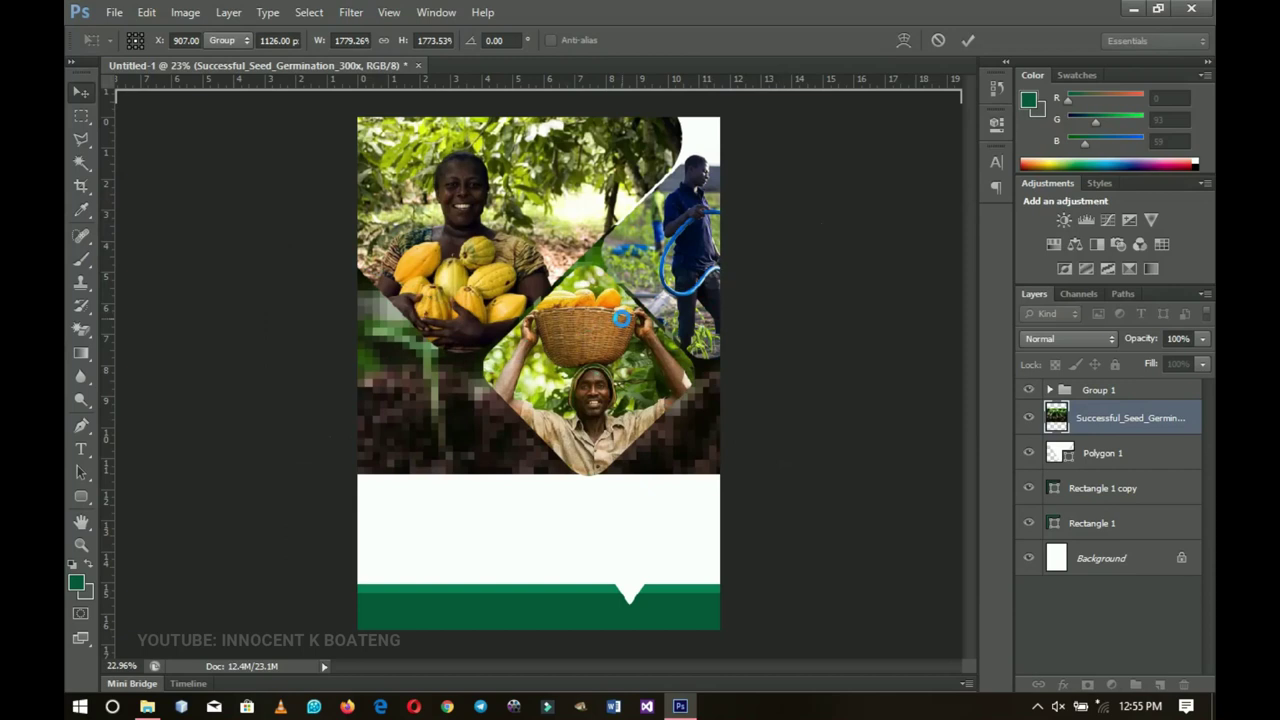
right_click(1126, 423)
Step: Rasterize the seed germination photo and apply a 15.5-pixel Gaussian Blur to it
left_click(958, 253)
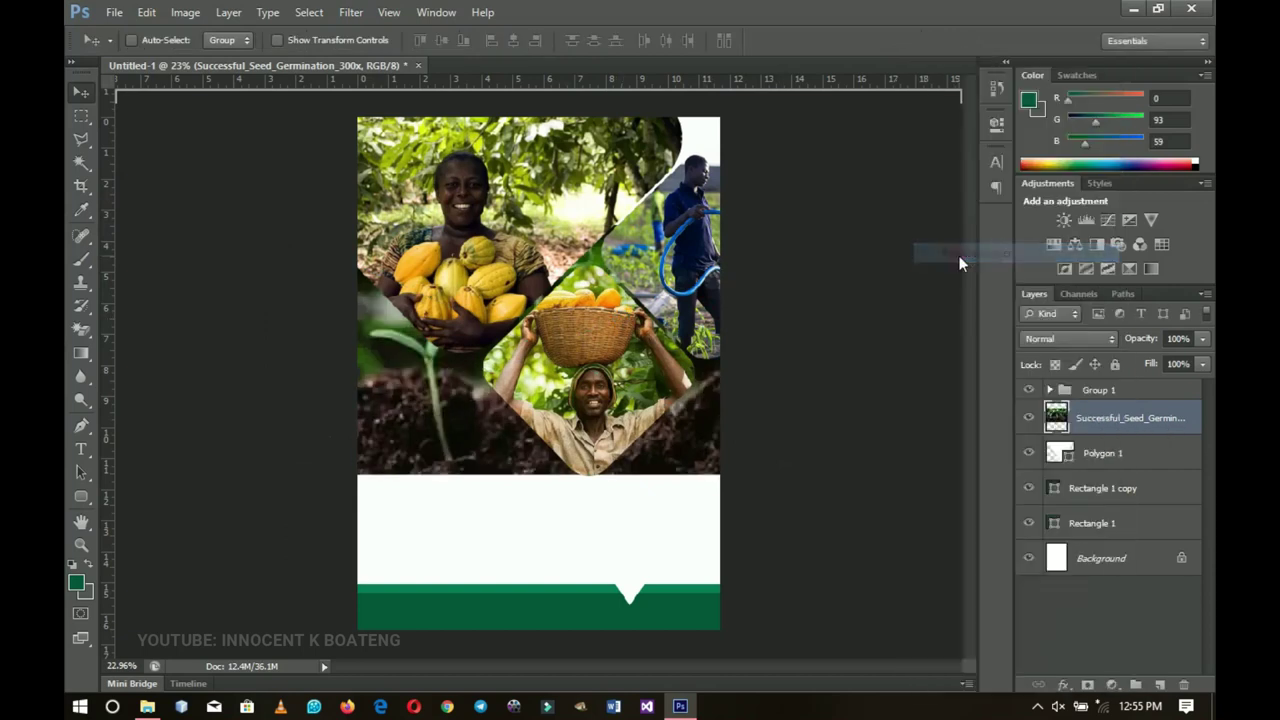
left_click(357, 18)
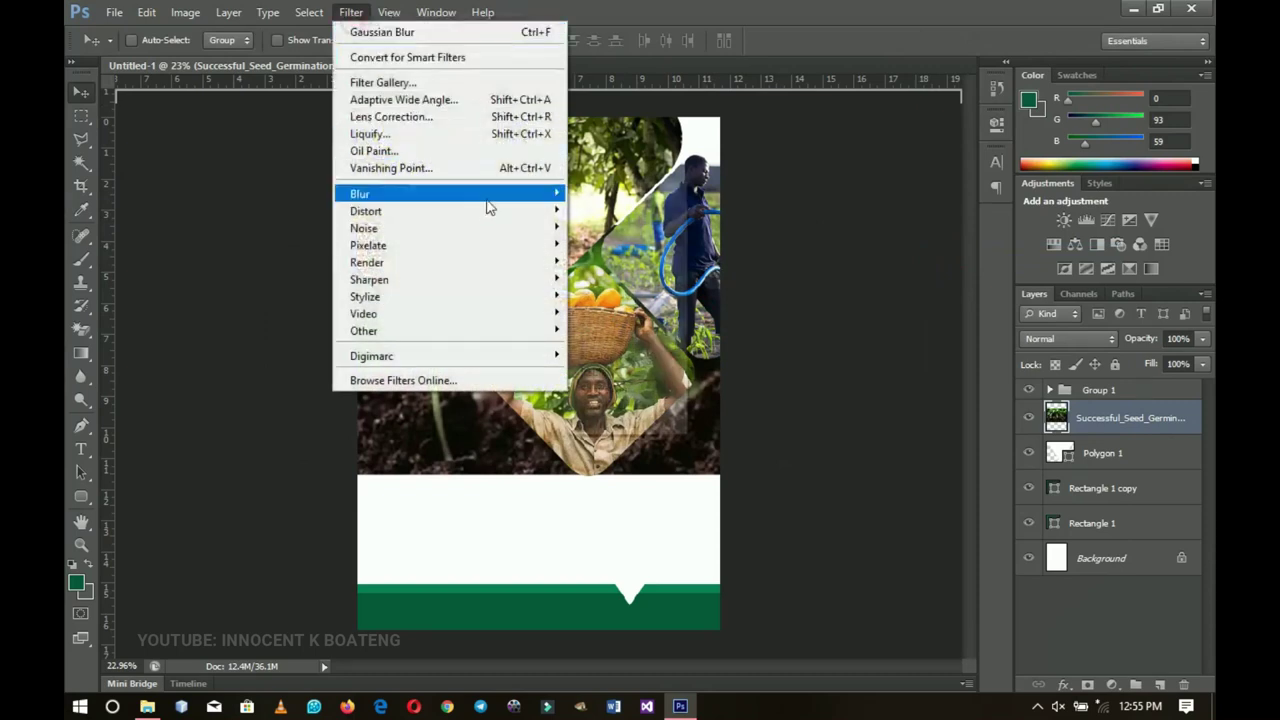
mouse_move(486, 198)
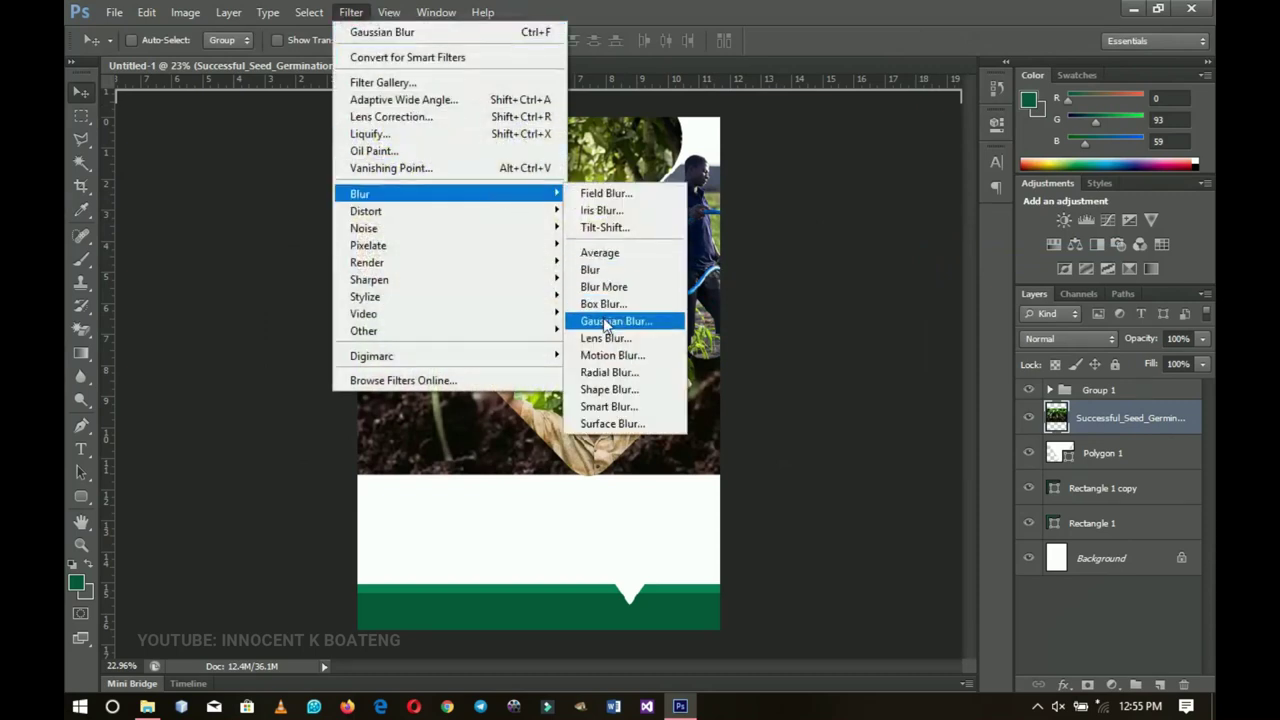
left_click(606, 325)
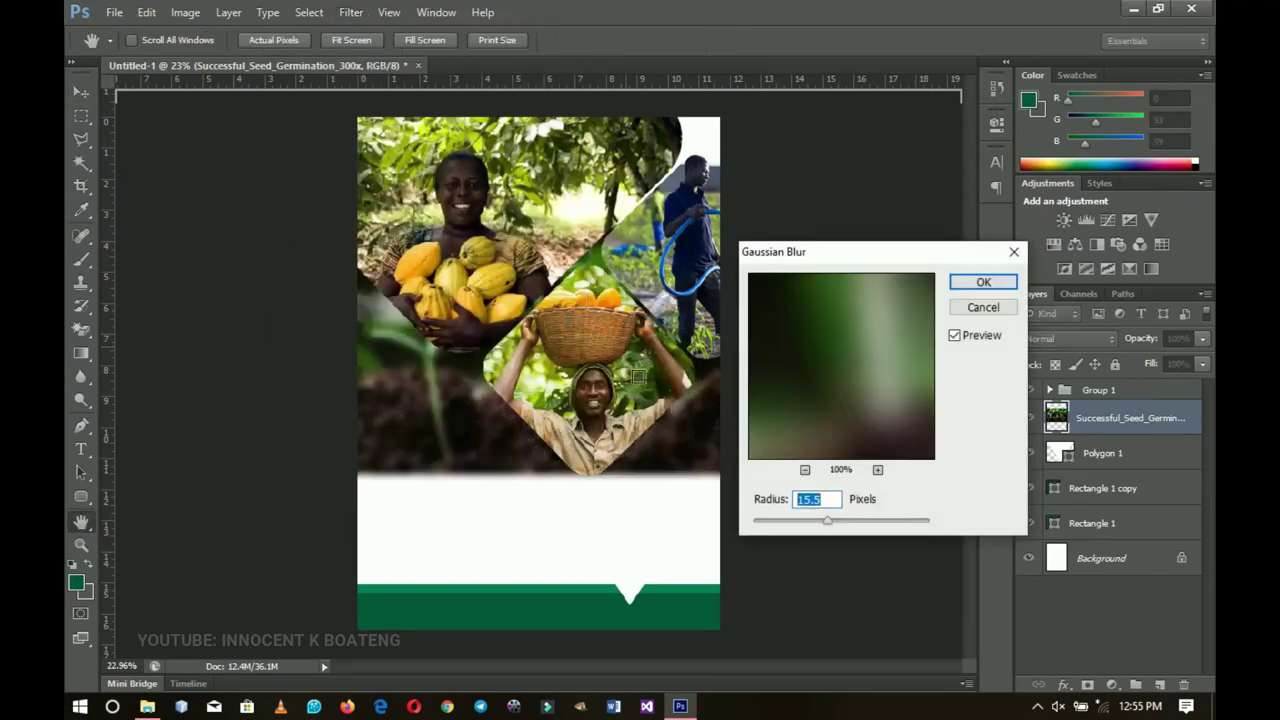
left_click(981, 281)
key("v")
left_click(551, 295)
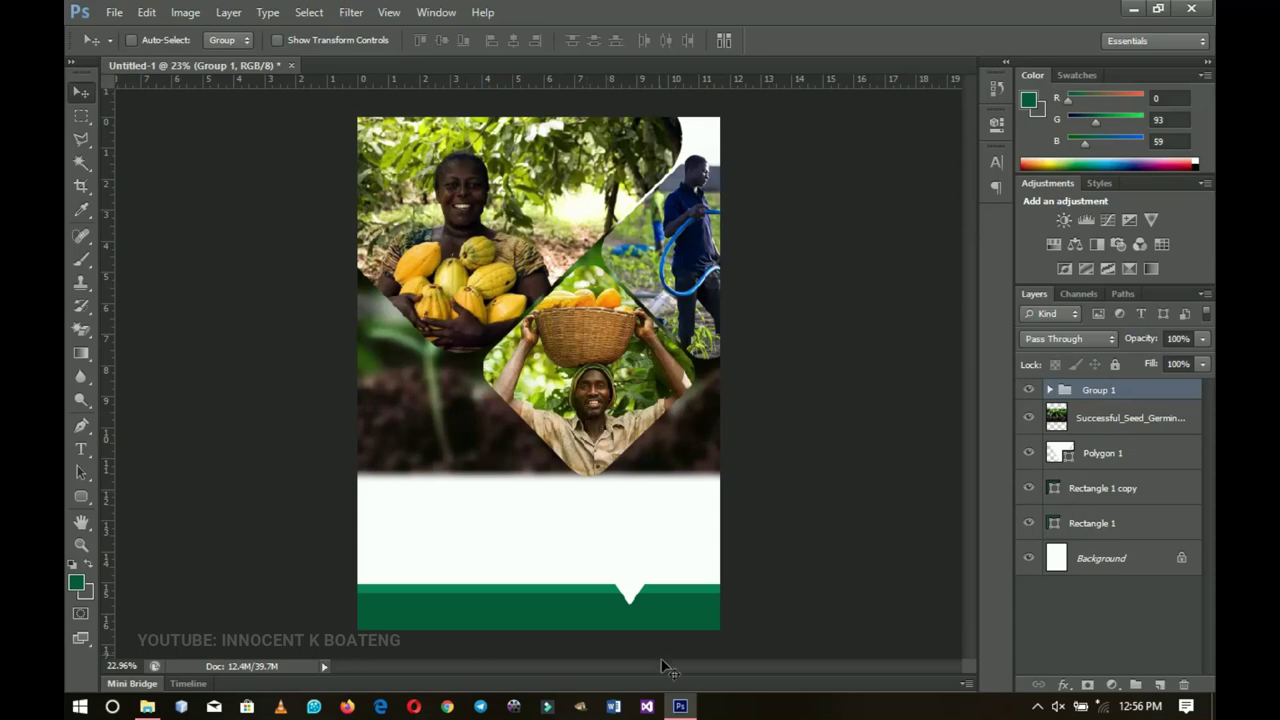
Step: Open the 2020 calendar image, zoom to January, and unlock its background as Layer 0
left_click(680, 706)
left_click_drag(252, 230, 680, 706)
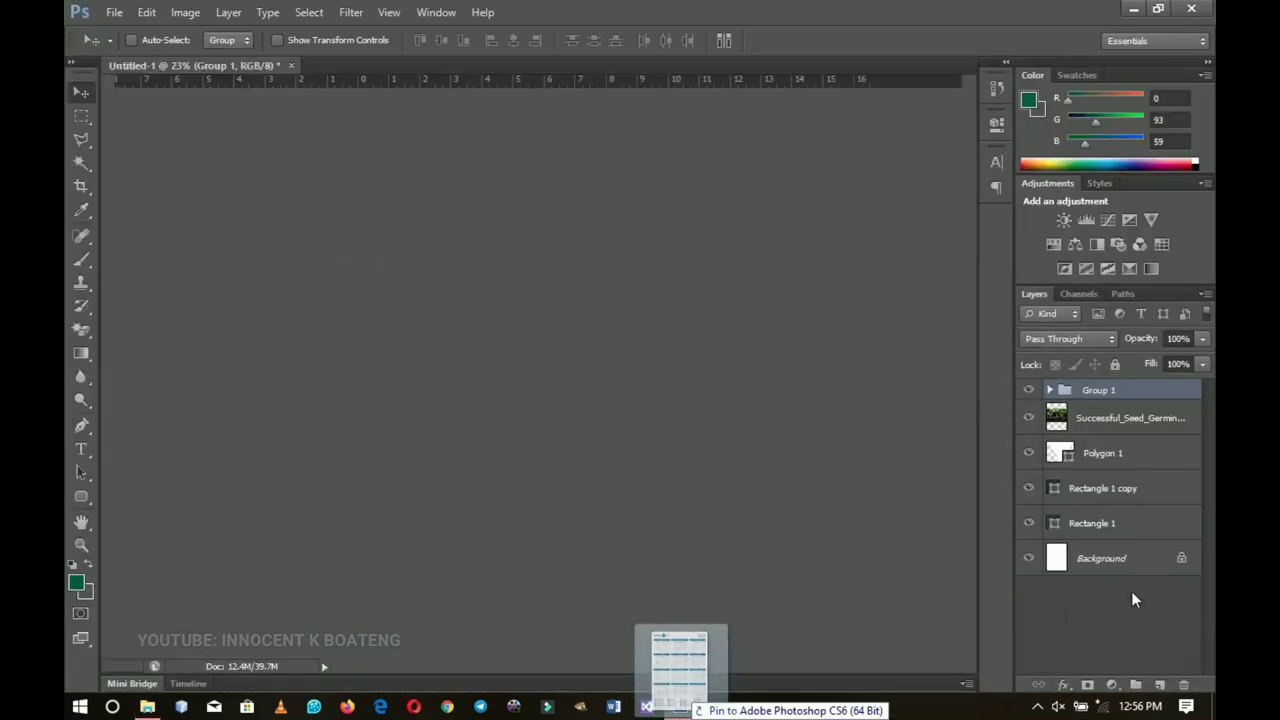
left_click_drag(1132, 592, 1122, 597)
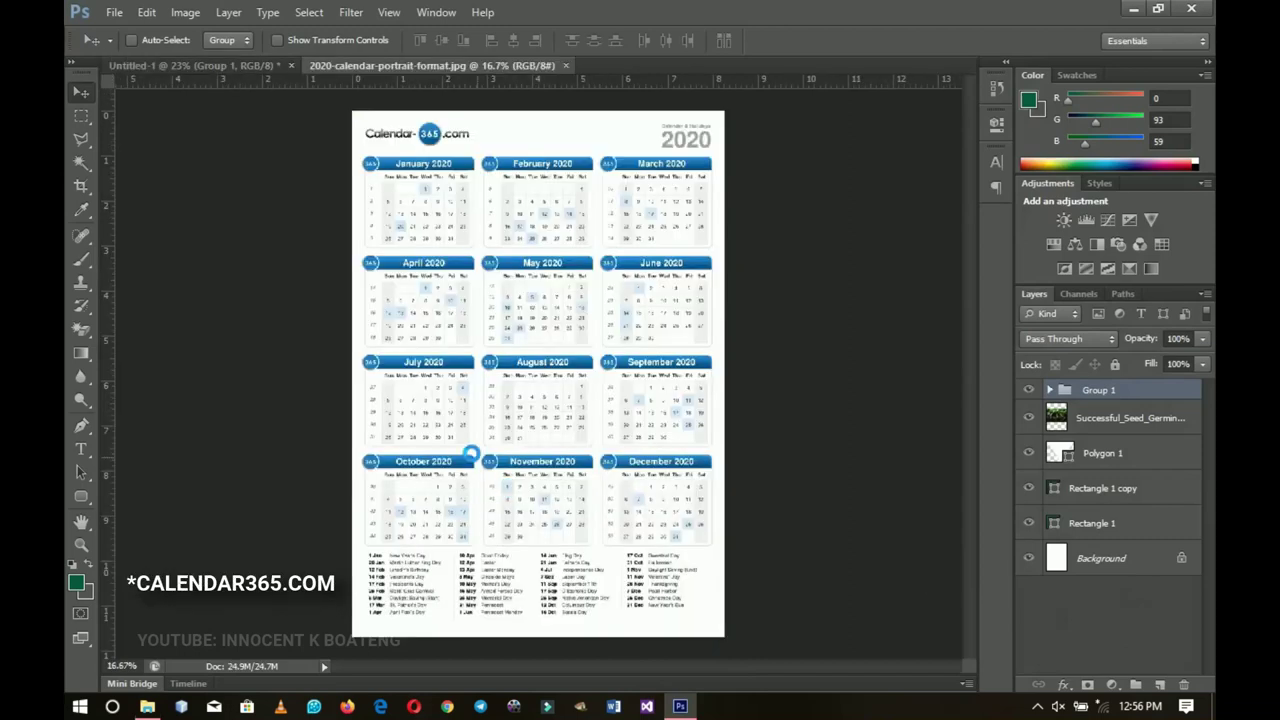
key("z")
left_click(366, 192)
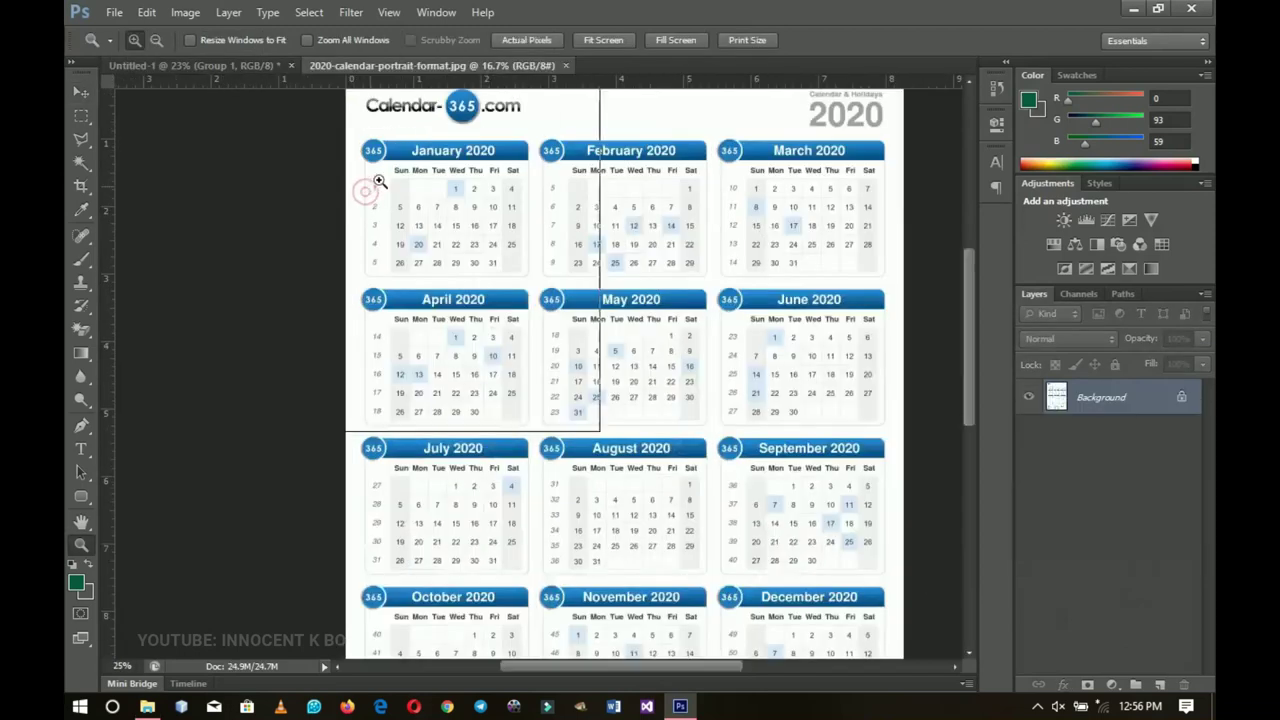
left_click(400, 177)
key("v")
key("ctrl+plus")
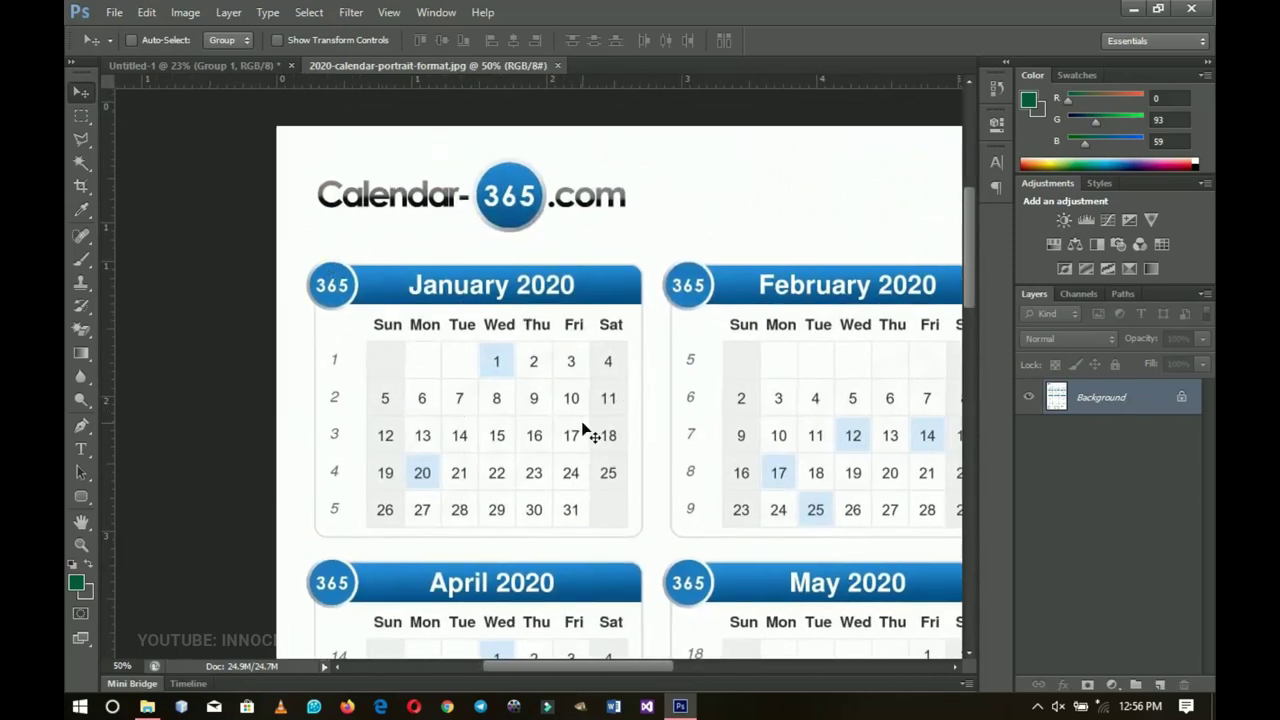
left_click_drag(591, 384, 589, 332)
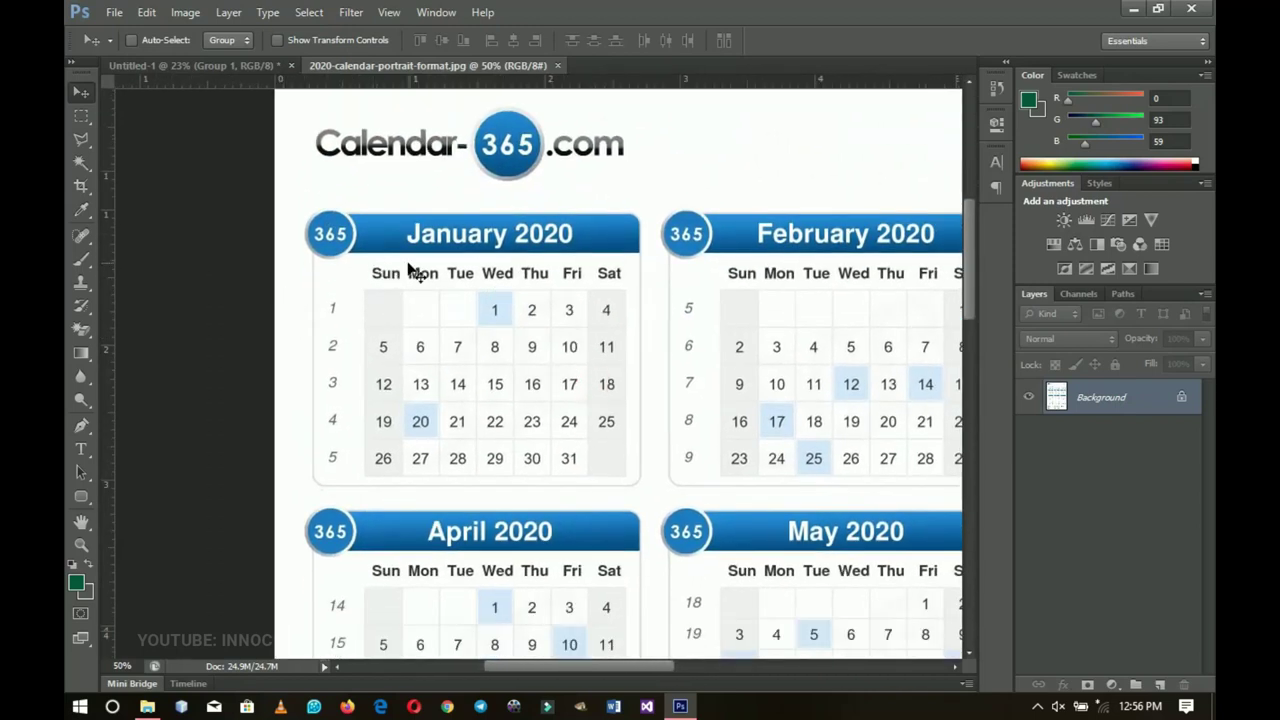
scroll(535, 330, "right", 2)
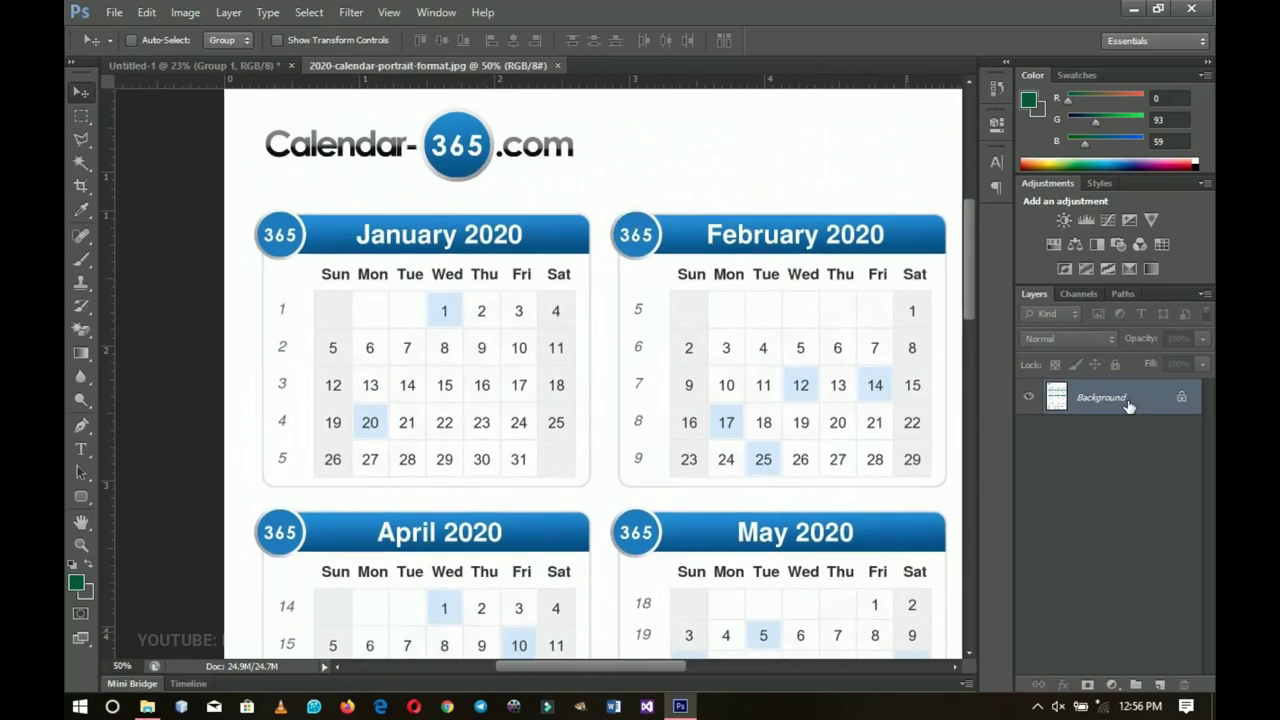
double_click(1127, 400)
left_click(670, 270)
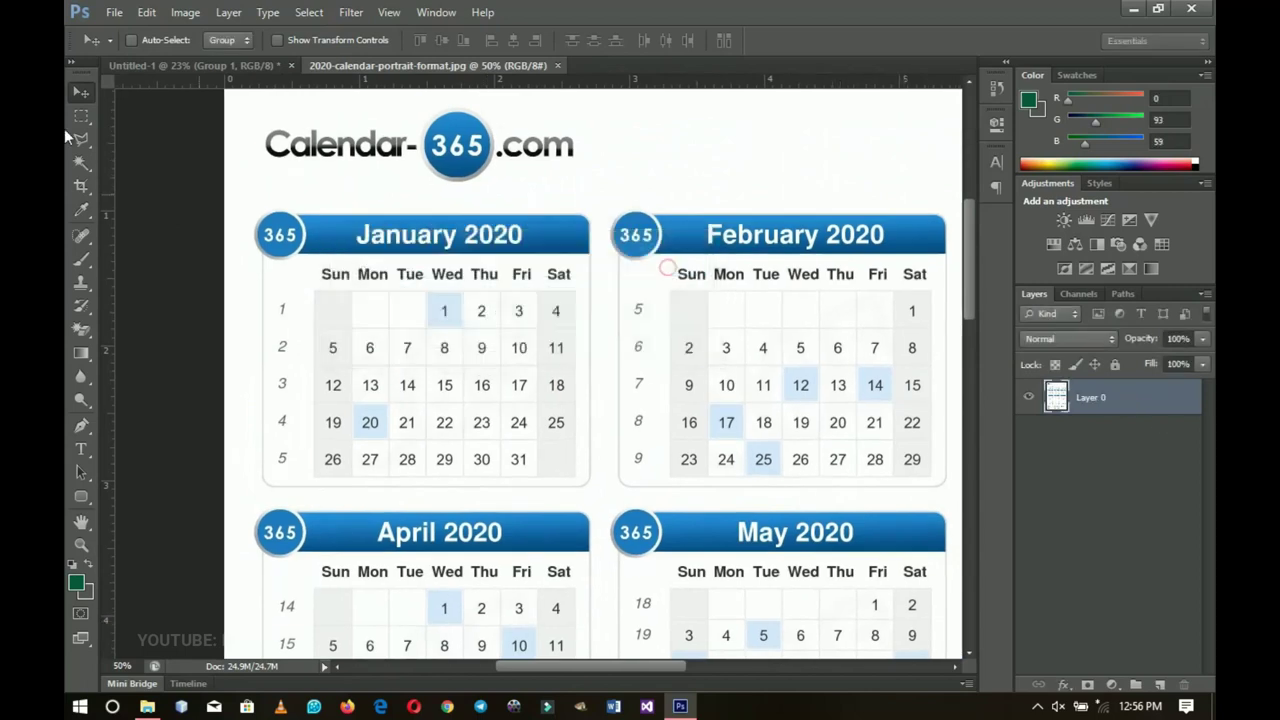
Step: Copy the January 2020 block onto its own layer and drag it into the poster
right_click(81, 115)
left_click(152, 117)
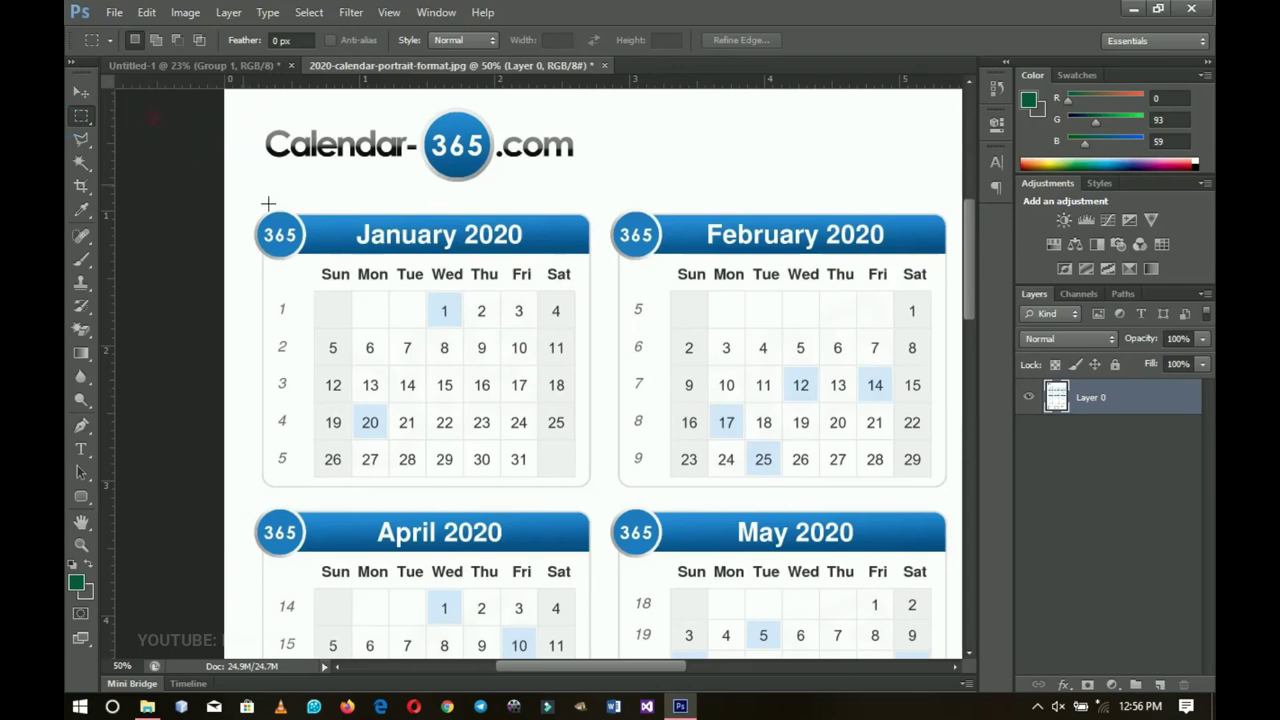
left_click_drag(249, 197, 598, 489)
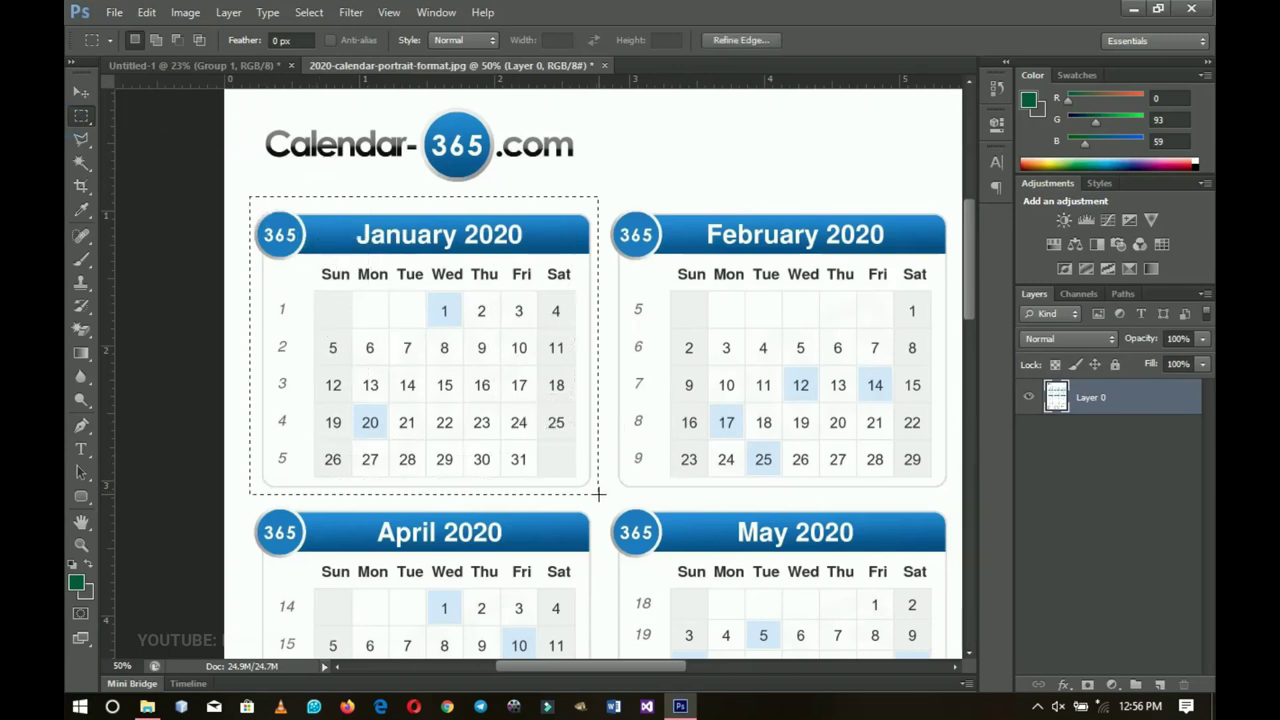
key("ctrl+j")
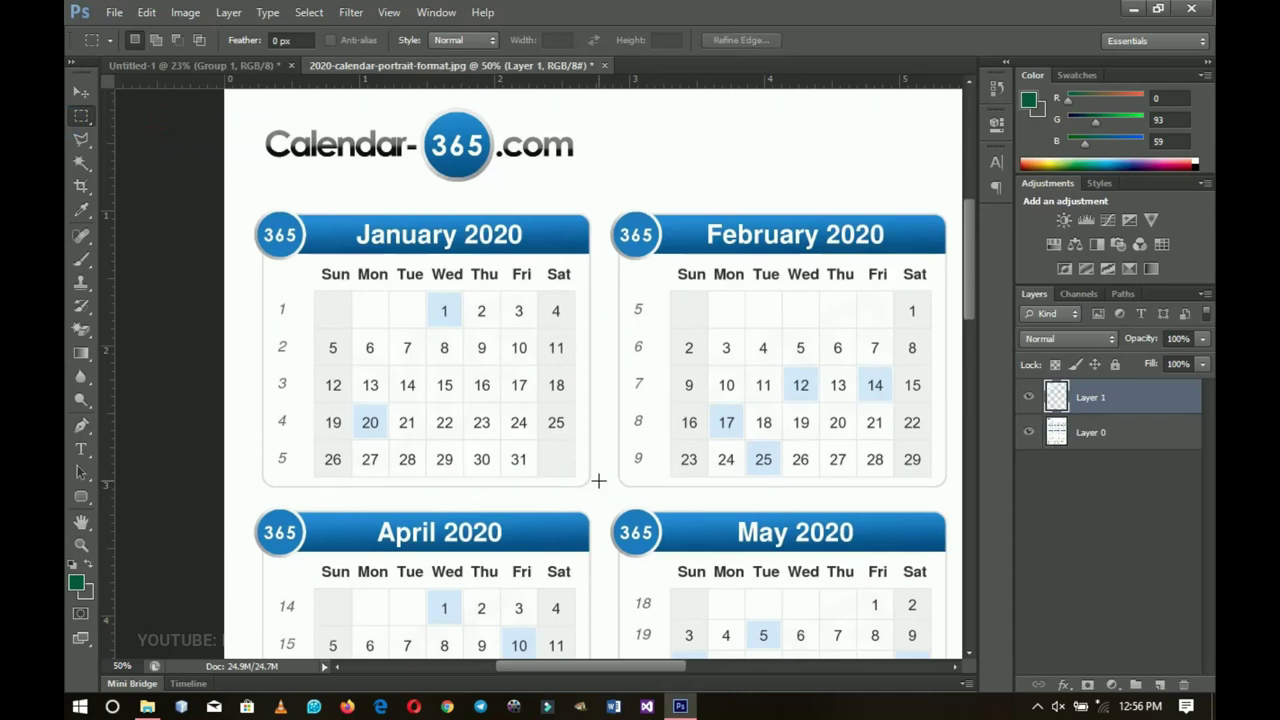
key("v")
left_click_drag(410, 347, 232, 131)
left_click_drag(430, 545, 476, 510)
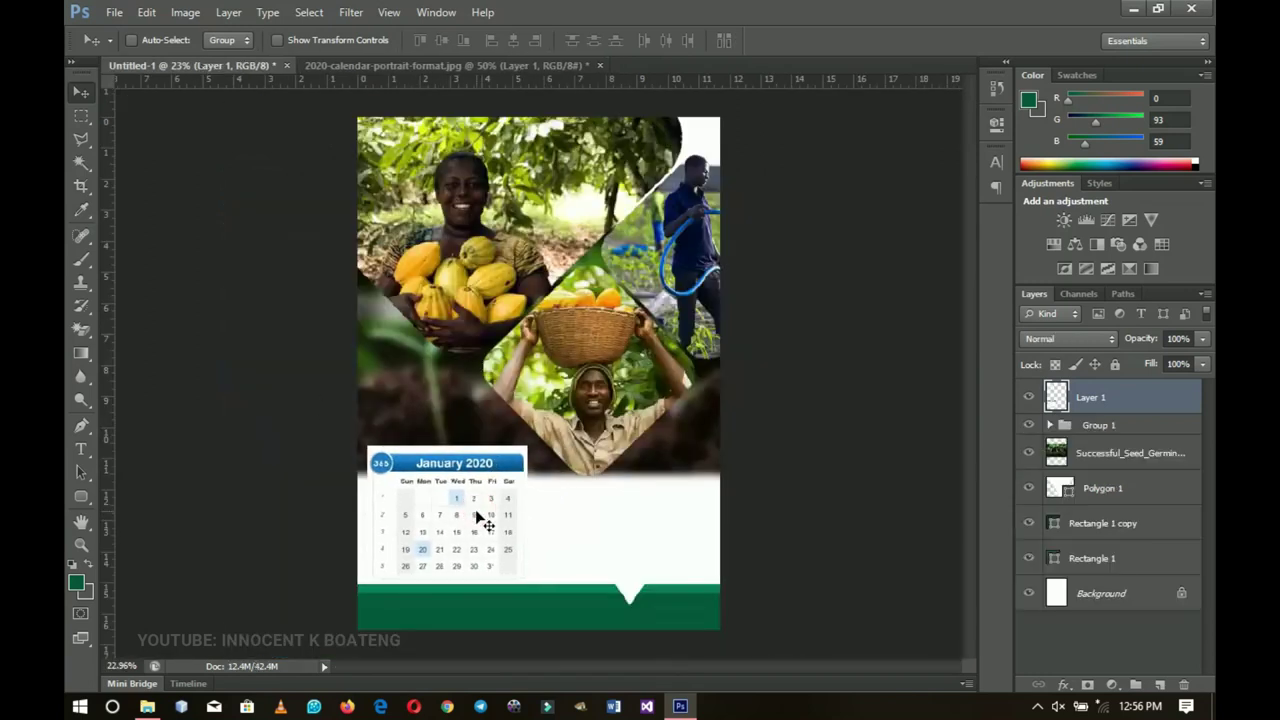
Step: Shrink January to about 90.6% and place it at the left of the white band
key("ctrl+t")
left_click_drag(528, 446, 502, 466)
left_click_drag(476, 518, 474, 484)
key("Return")
key("ctrl+t")
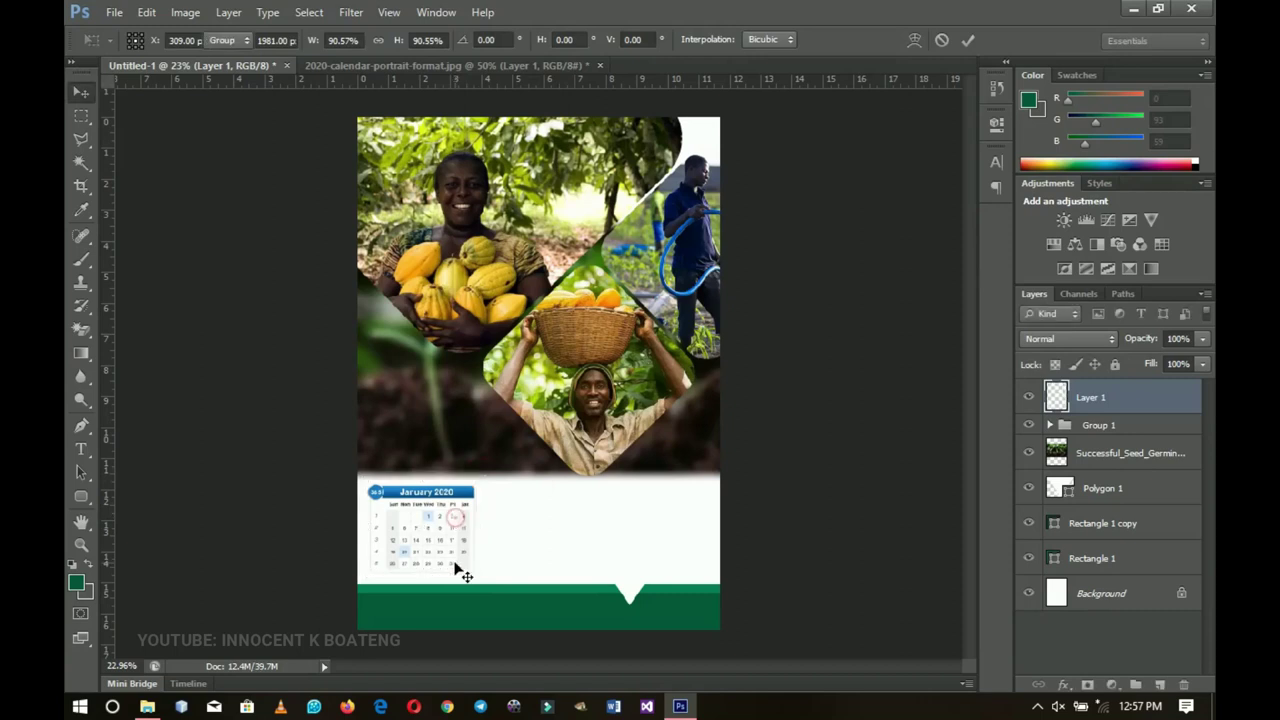
key("Return")
Step: Add horizontal guides at 11.8 and 14.8 inches along the band's top and bottom
left_click(490, 455, "ctrl")
left_click_drag(512, 83, 532, 482)
left_click_drag(506, 92, 531, 577)
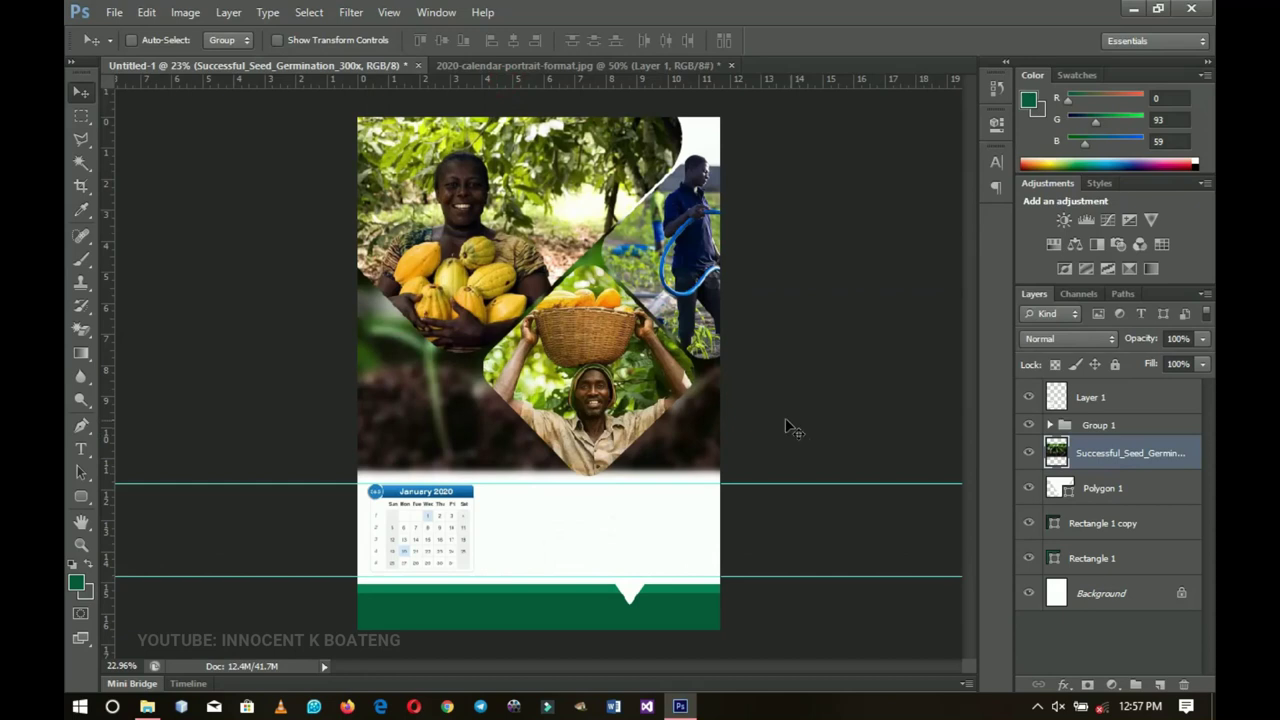
Step: In the calendar image, select the February 2020 block and copy it to its own layer
left_click(545, 64)
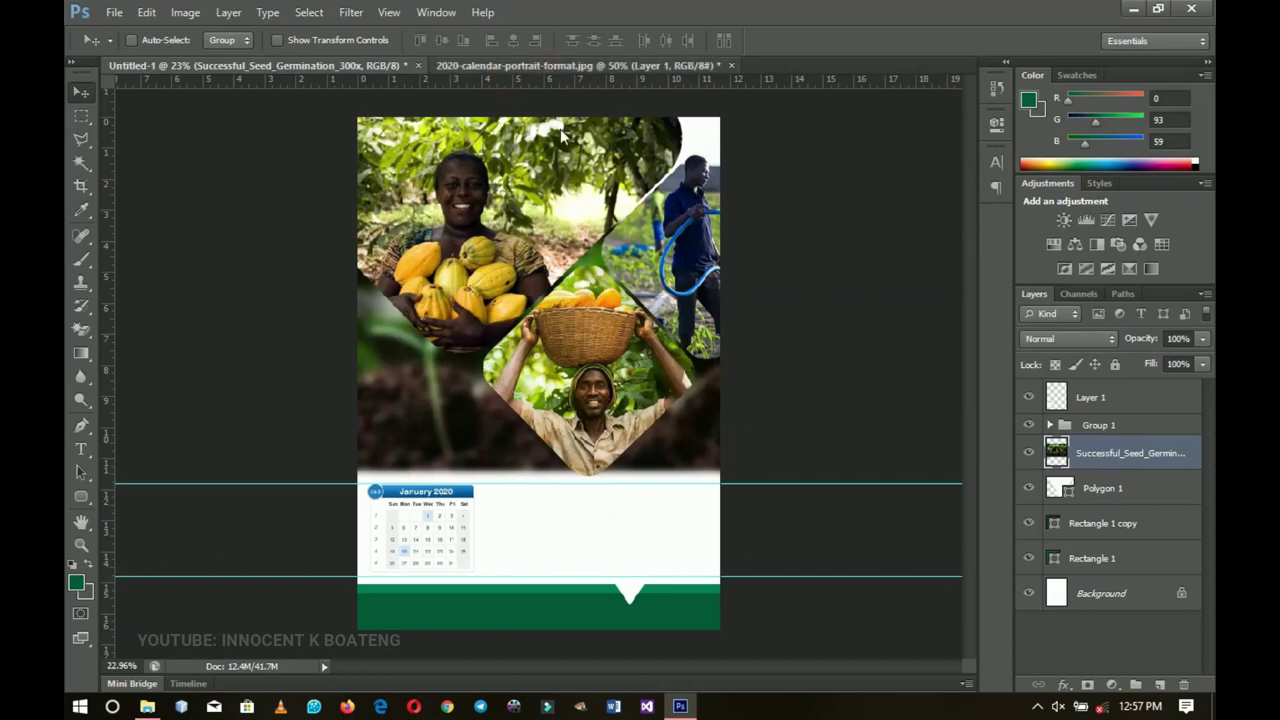
scroll(634, 457, "down", 3)
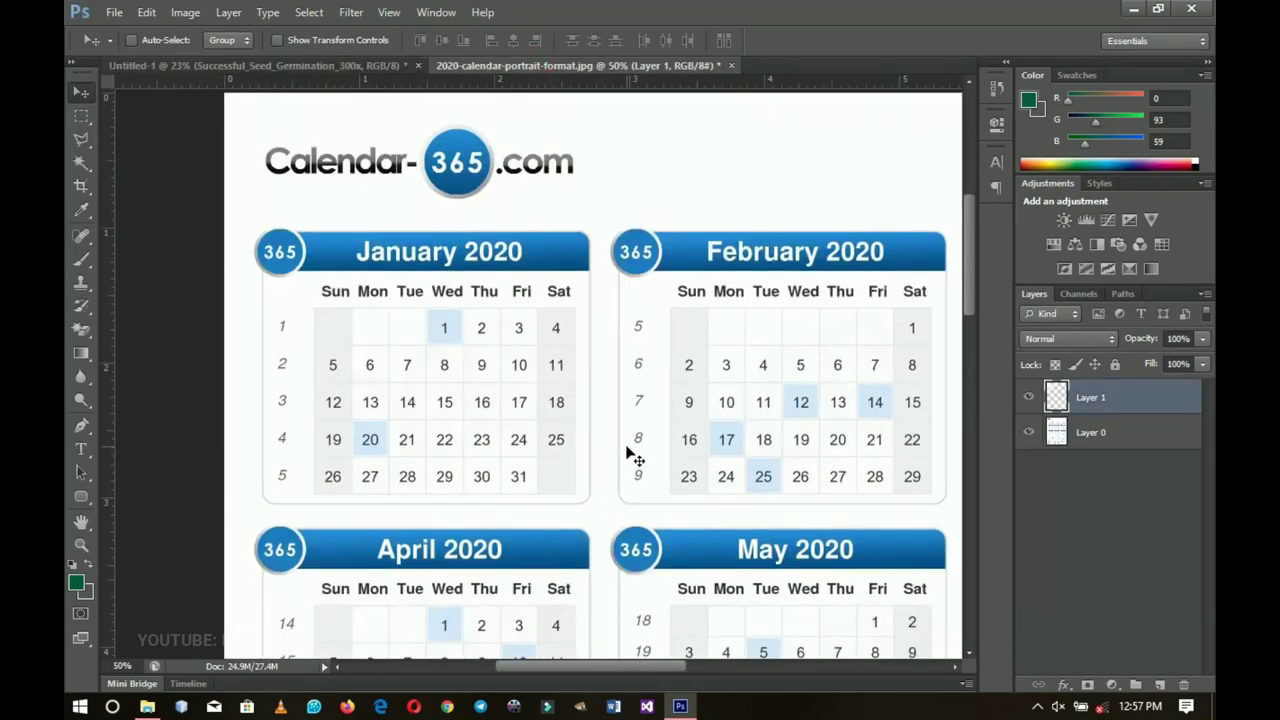
key("ctrl+z")
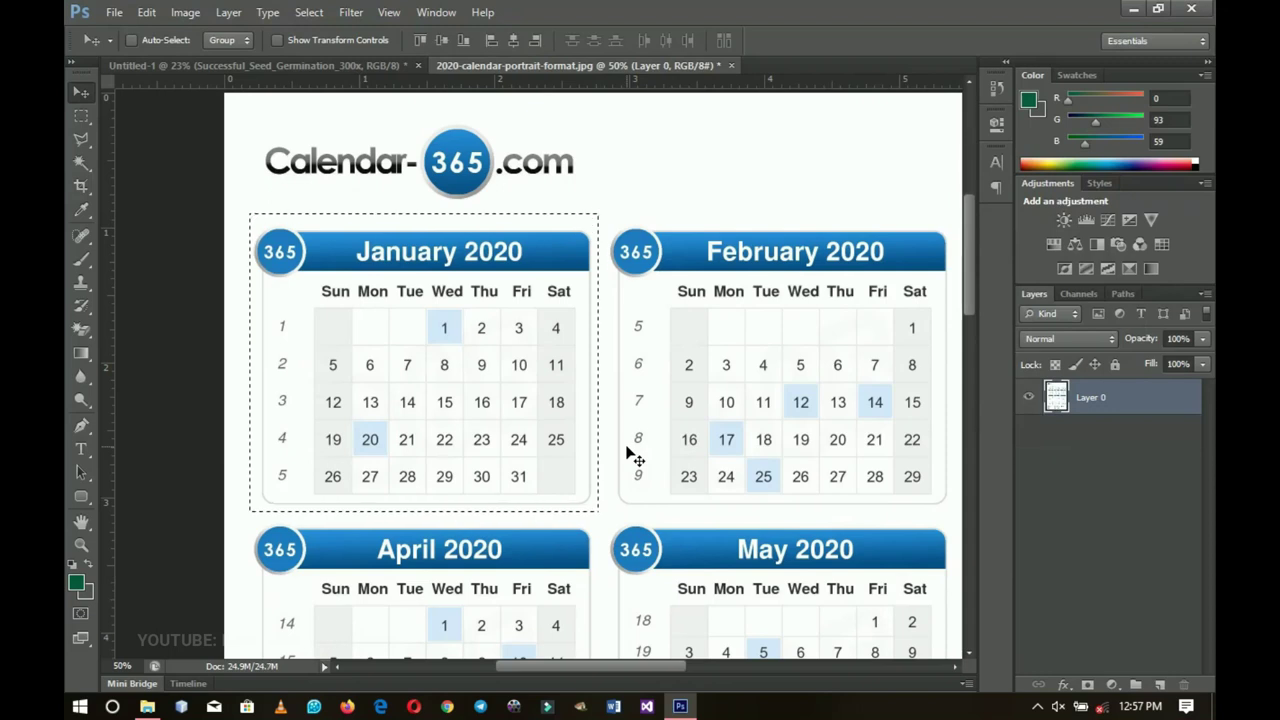
left_click_drag(318, 195, 55, 108)
left_click(81, 118)
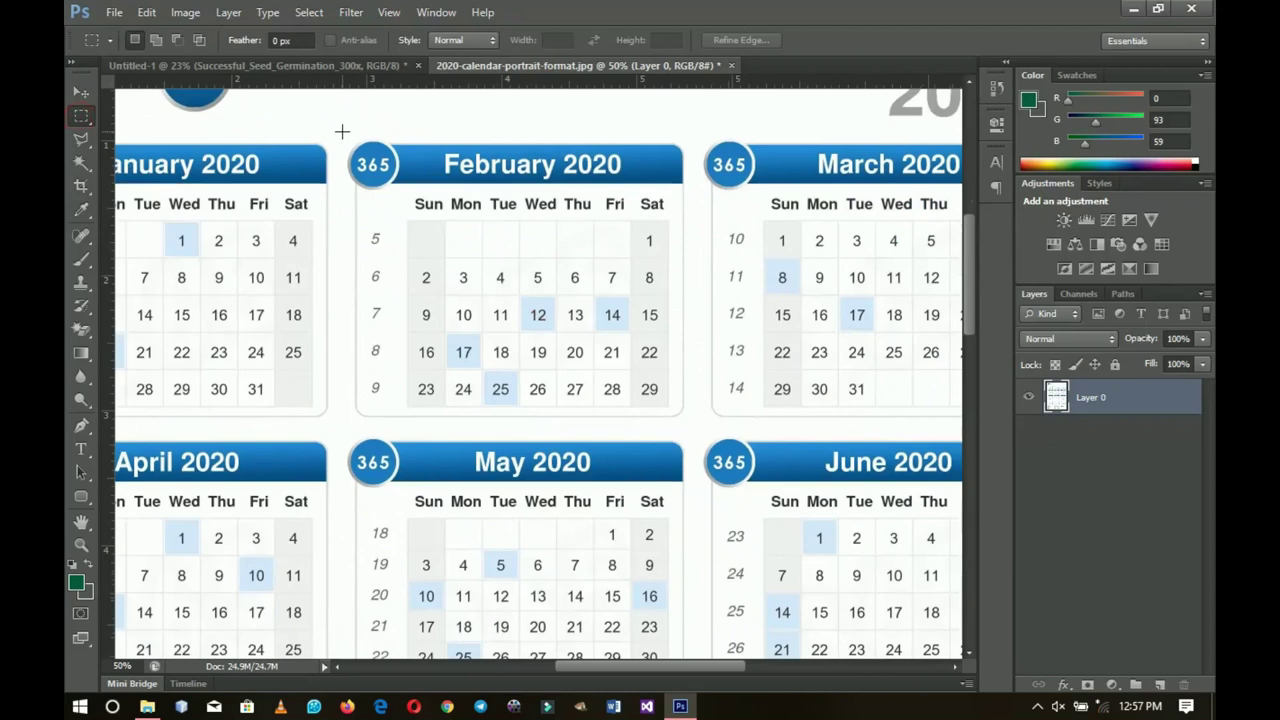
left_click_drag(345, 133, 692, 426)
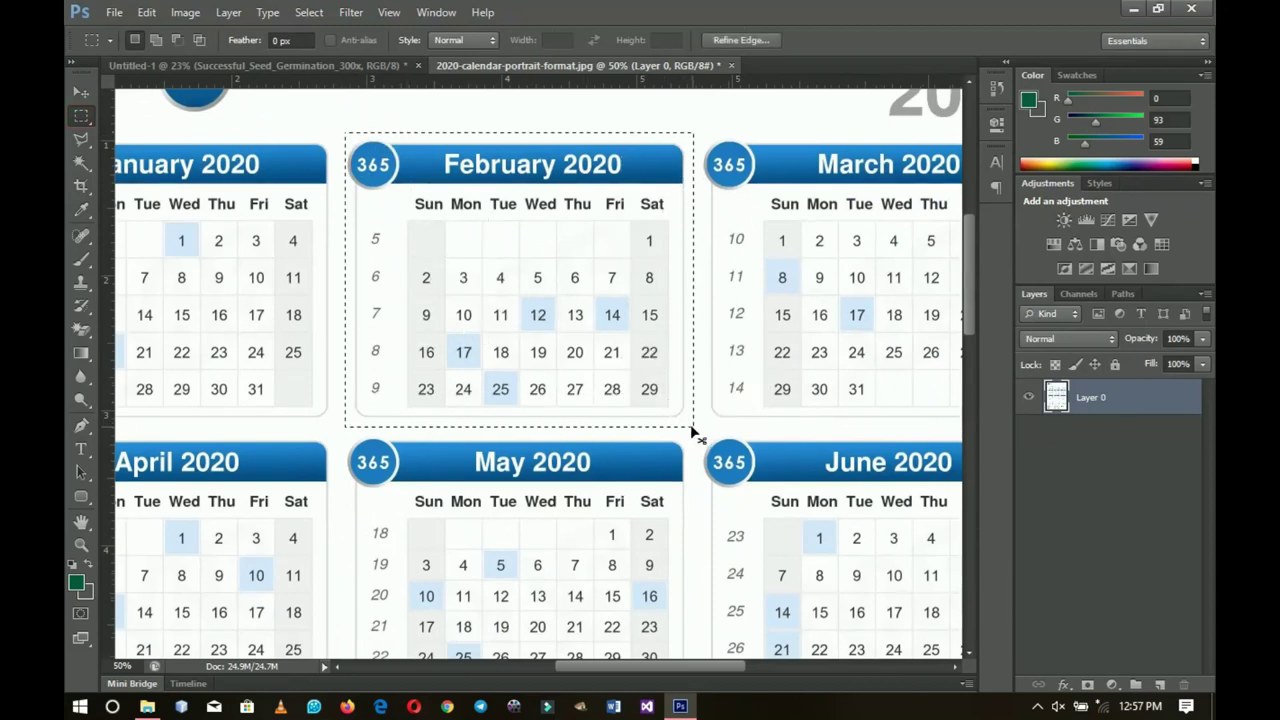
key("ctrl+j")
Step: Drag February into the poster beside January, bring it to the top, and scale it down
key("v")
left_click_drag(503, 274, 465, 395)
left_click_drag(537, 550, 616, 563)
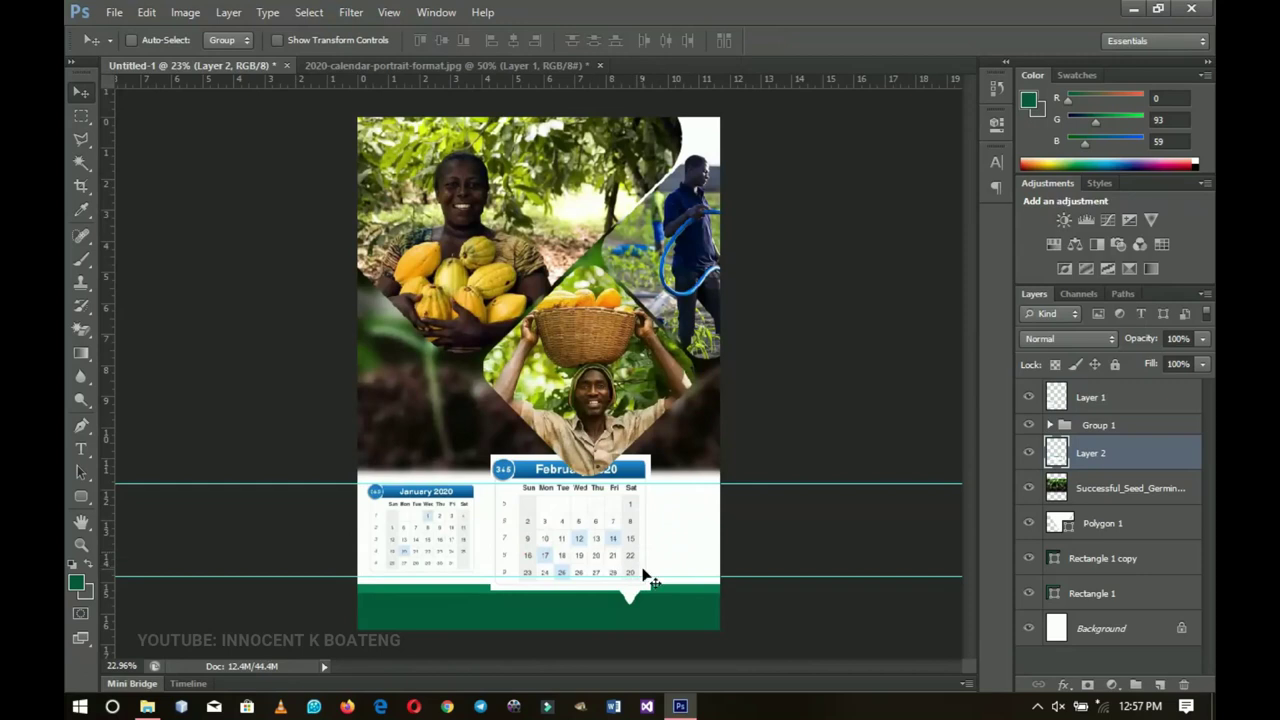
key("ctrl+shift+bracketright")
key("ctrl+t")
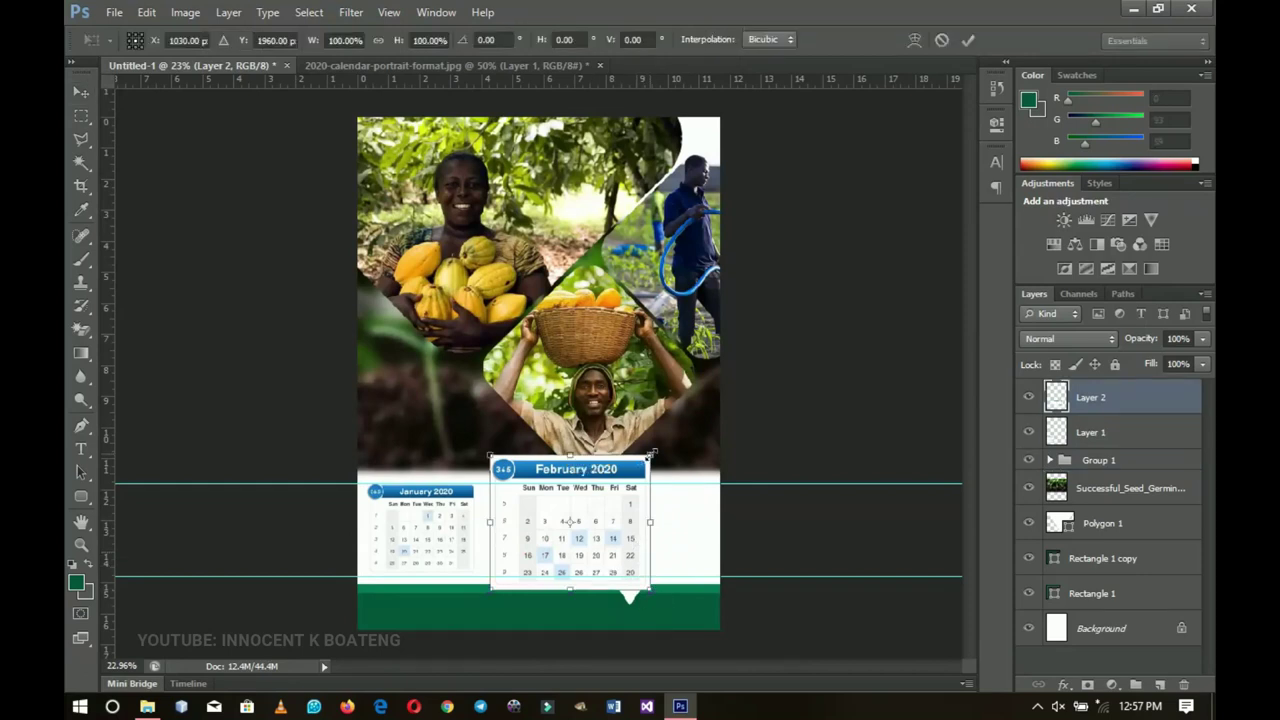
left_click_drag(651, 453, 624, 478)
double_click(604, 513)
key("z")
left_click(558, 558)
left_click(562, 565)
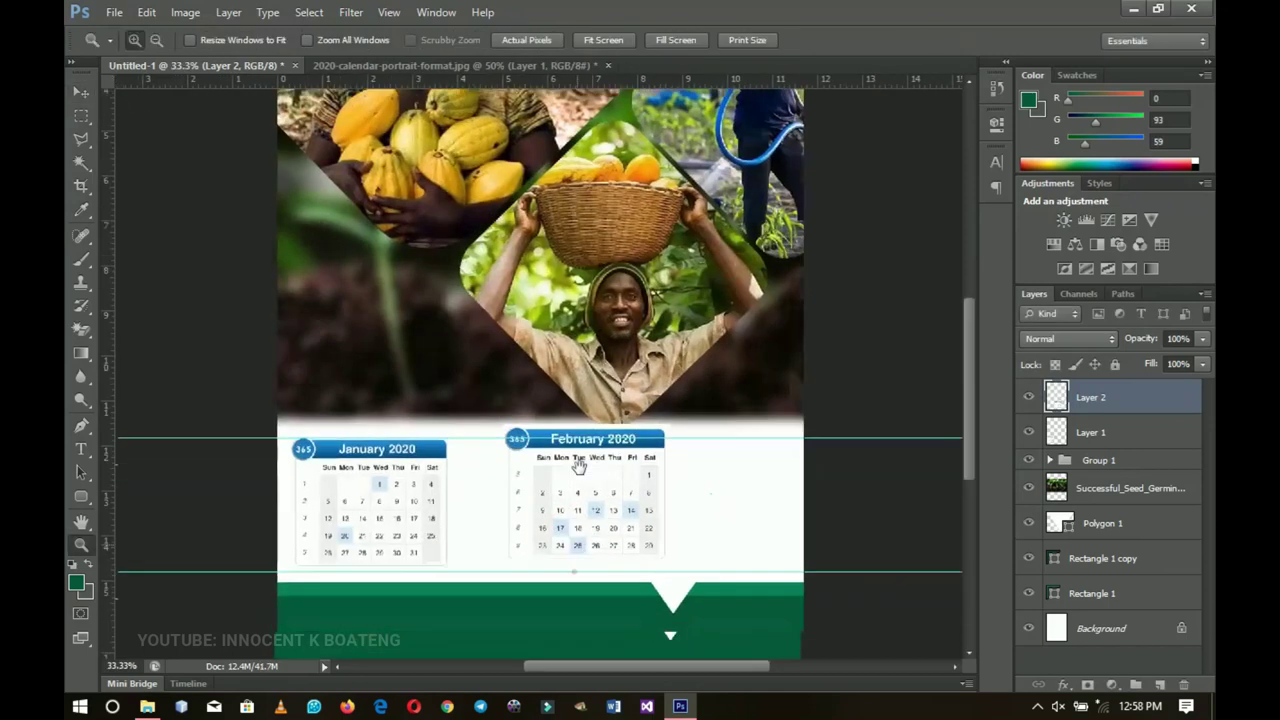
Step: Move February next to January and resize it until both blocks match in height
scroll(578, 465, "down", 3)
left_click(583, 388)
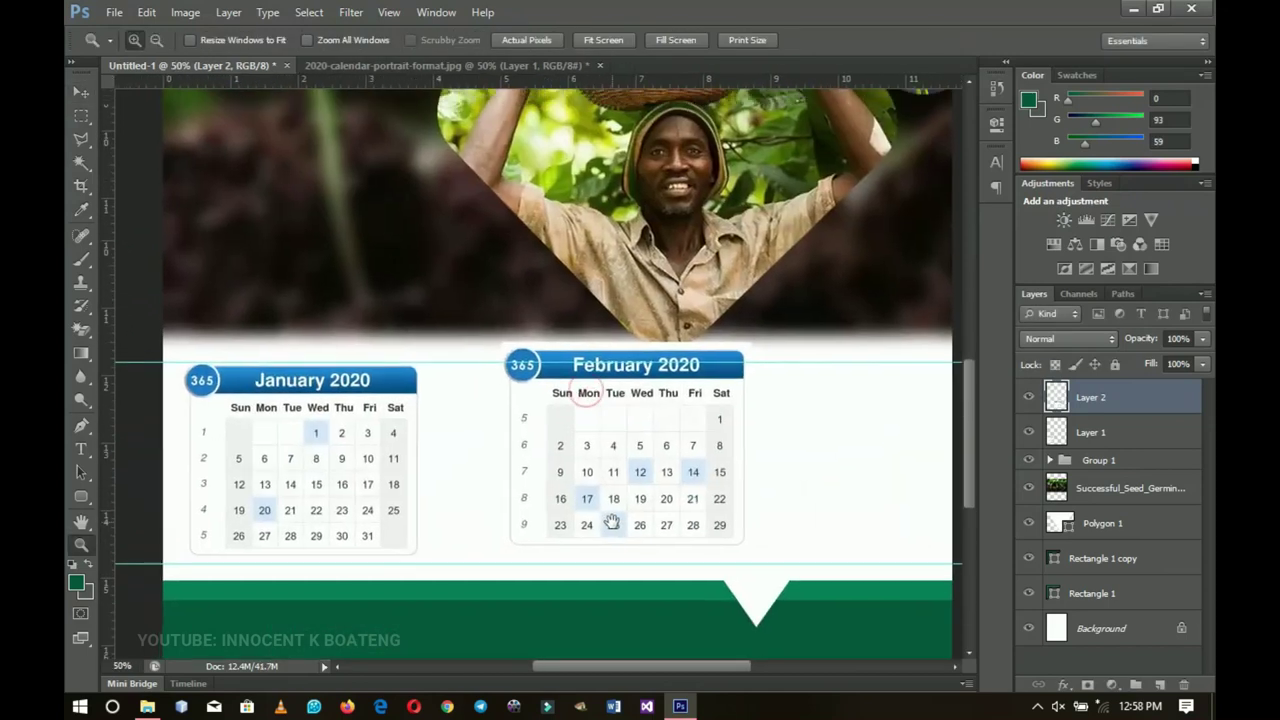
key("v")
left_click_drag(611, 521, 565, 525)
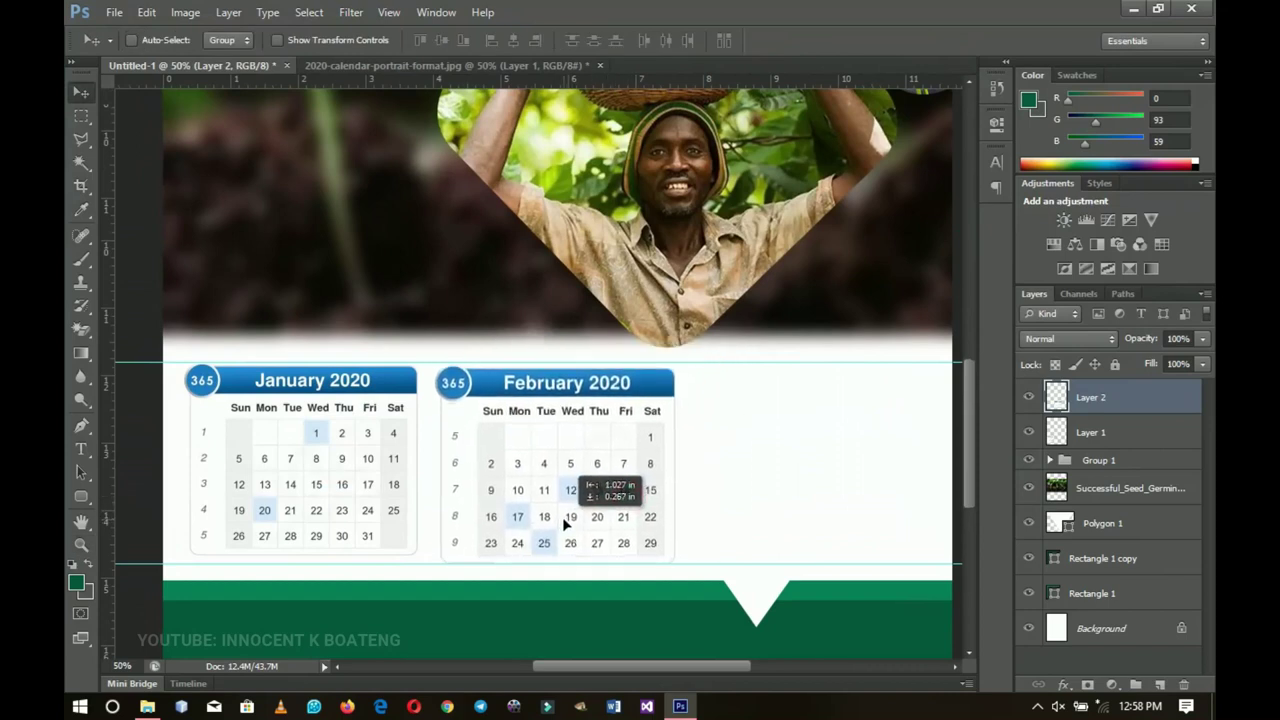
key("ctrl+t")
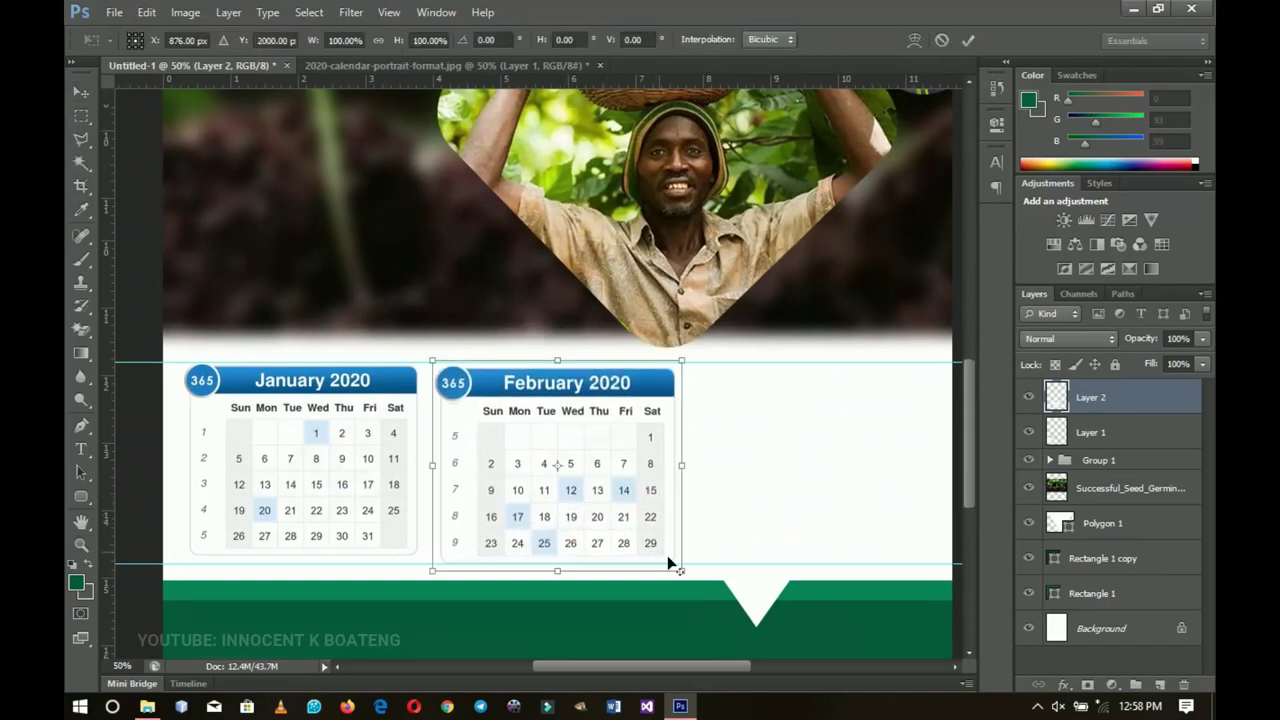
left_click_drag(679, 568, 664, 510)
key("Return")
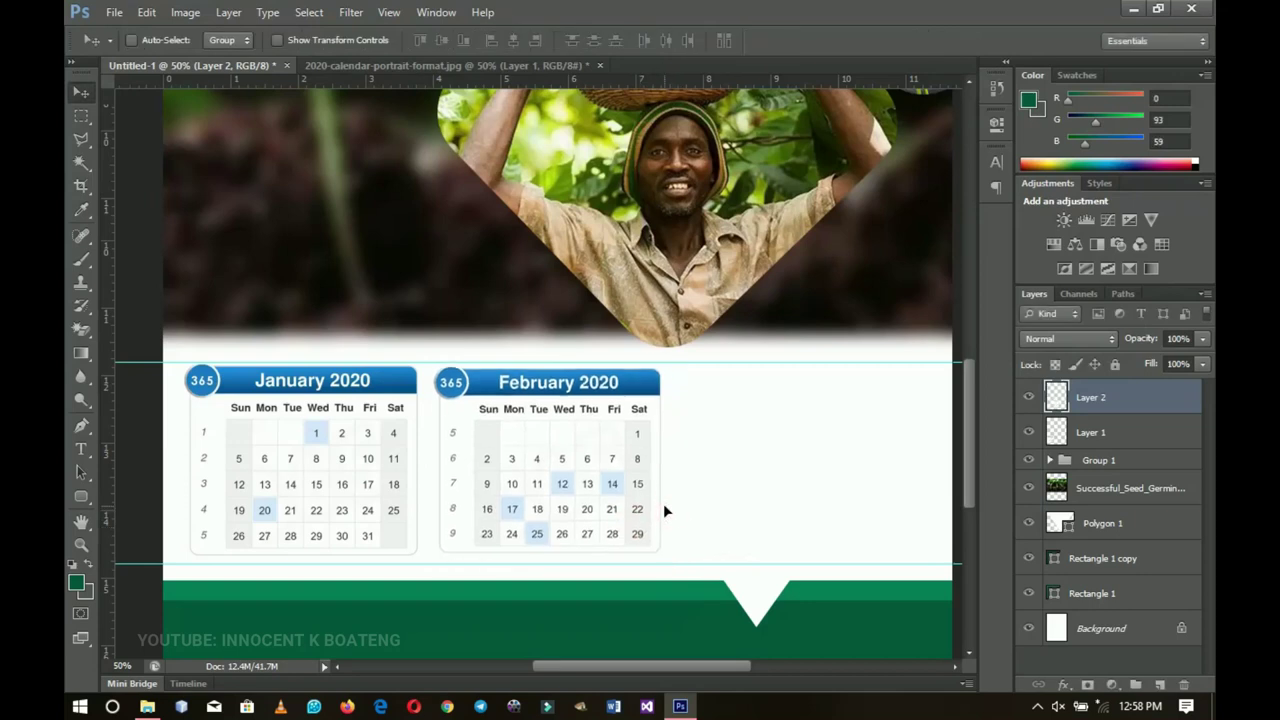
key("ctrl+t")
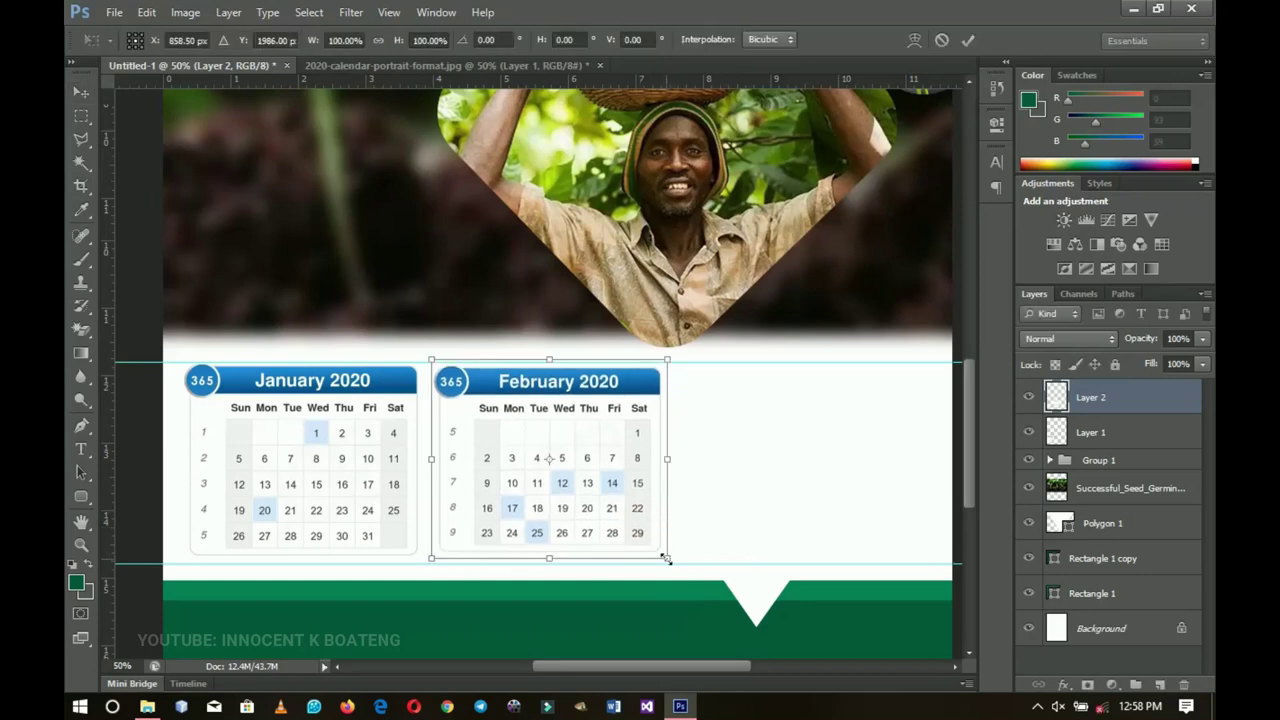
left_click_drag(666, 558, 553, 512)
key("Return")
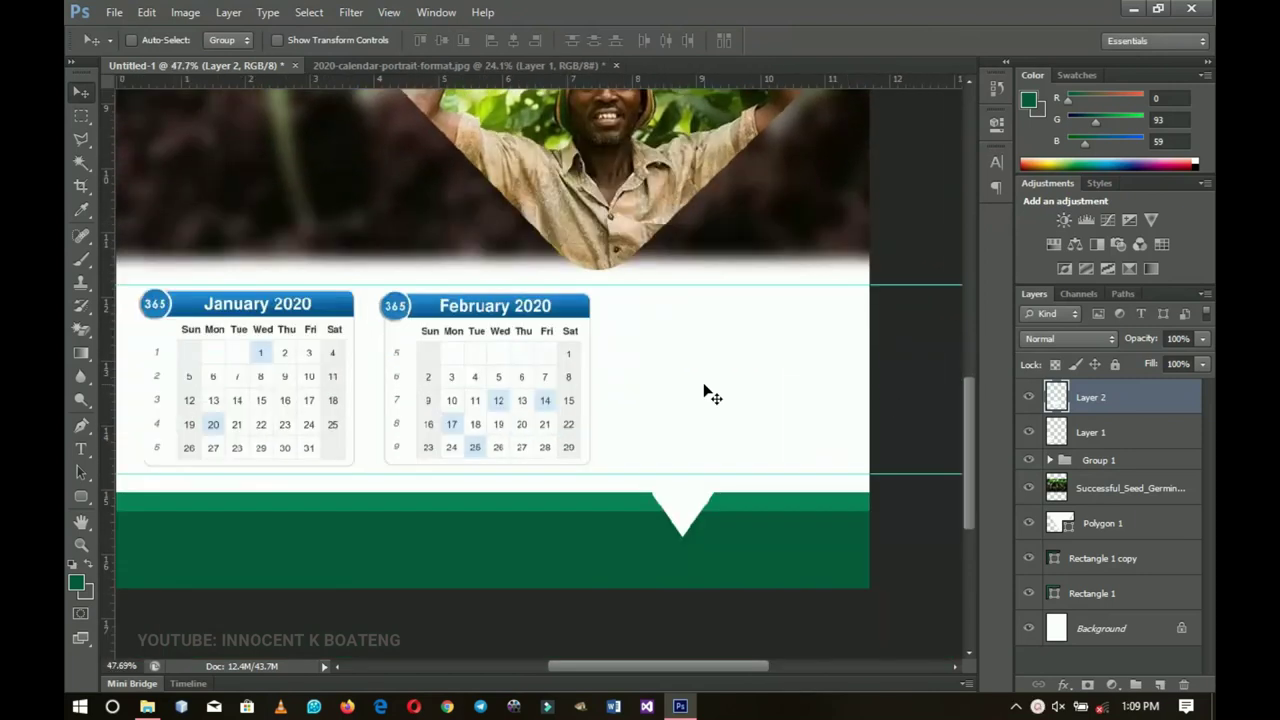
Step: Copy the March 2020 block from the calendar image into the poster
left_click(400, 65)
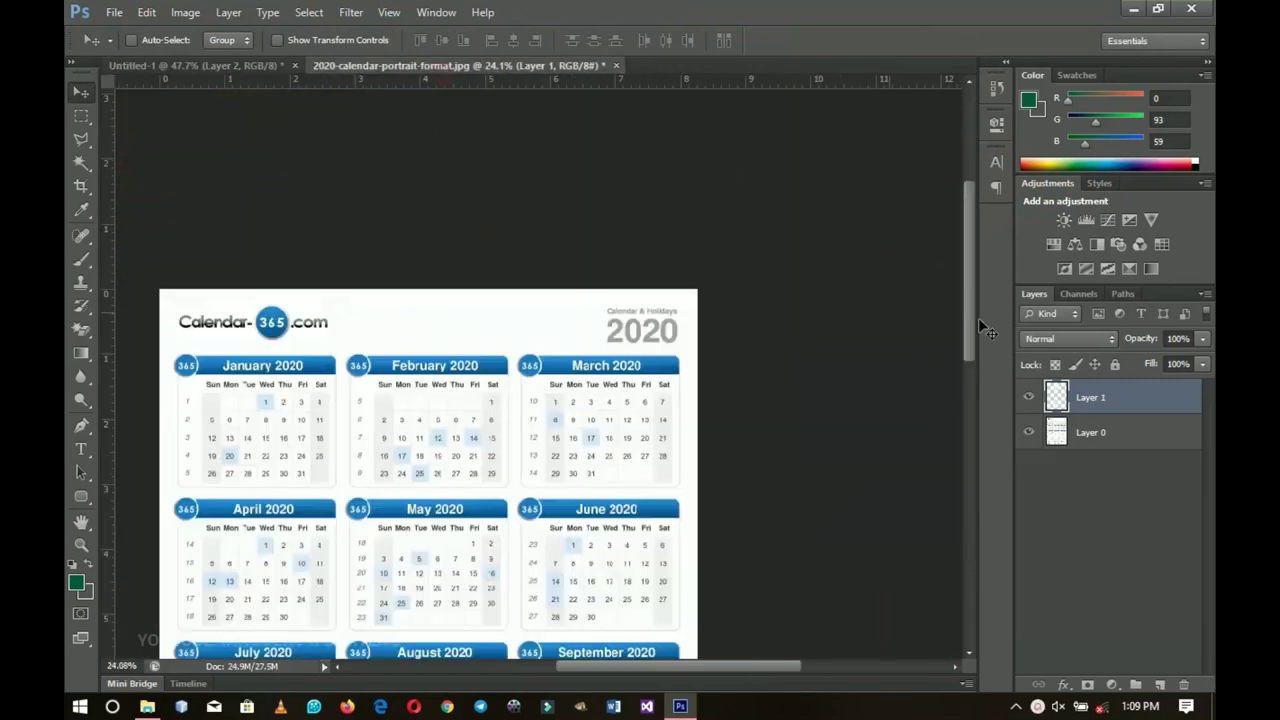
key("ctrl+z")
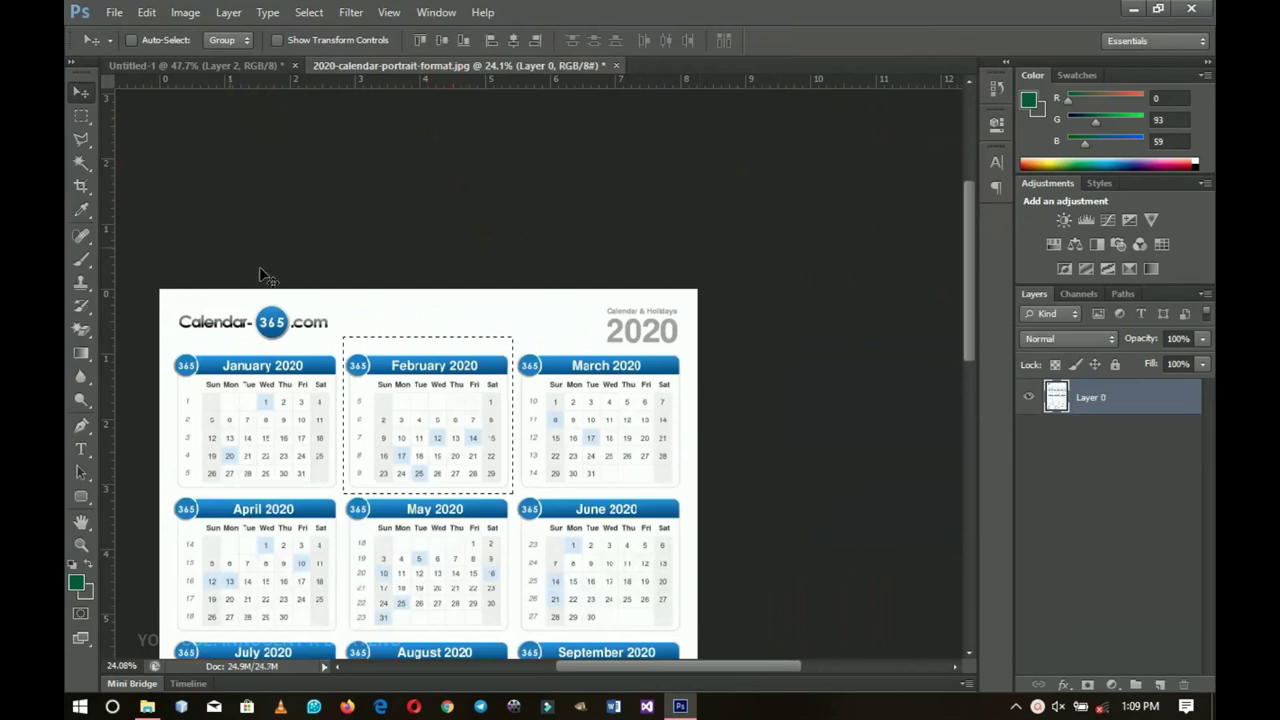
left_click(81, 117)
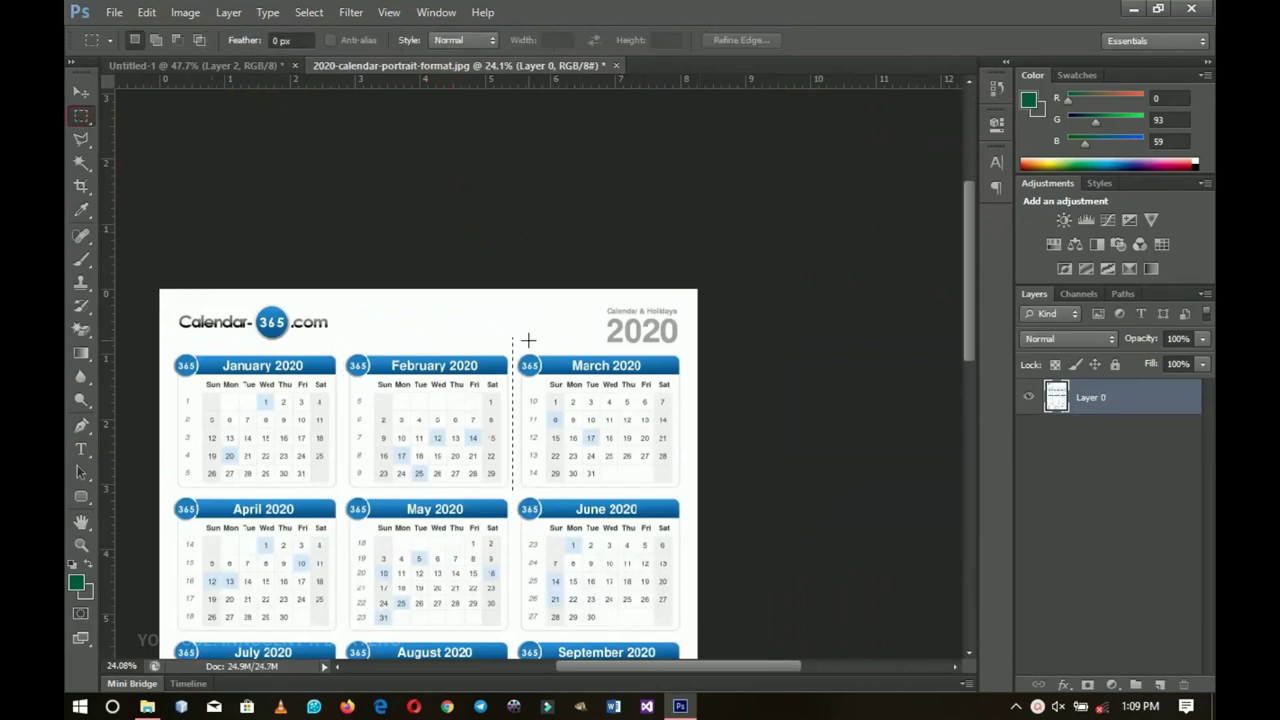
left_click_drag(514, 347, 684, 490)
key("ctrl+j")
key("v")
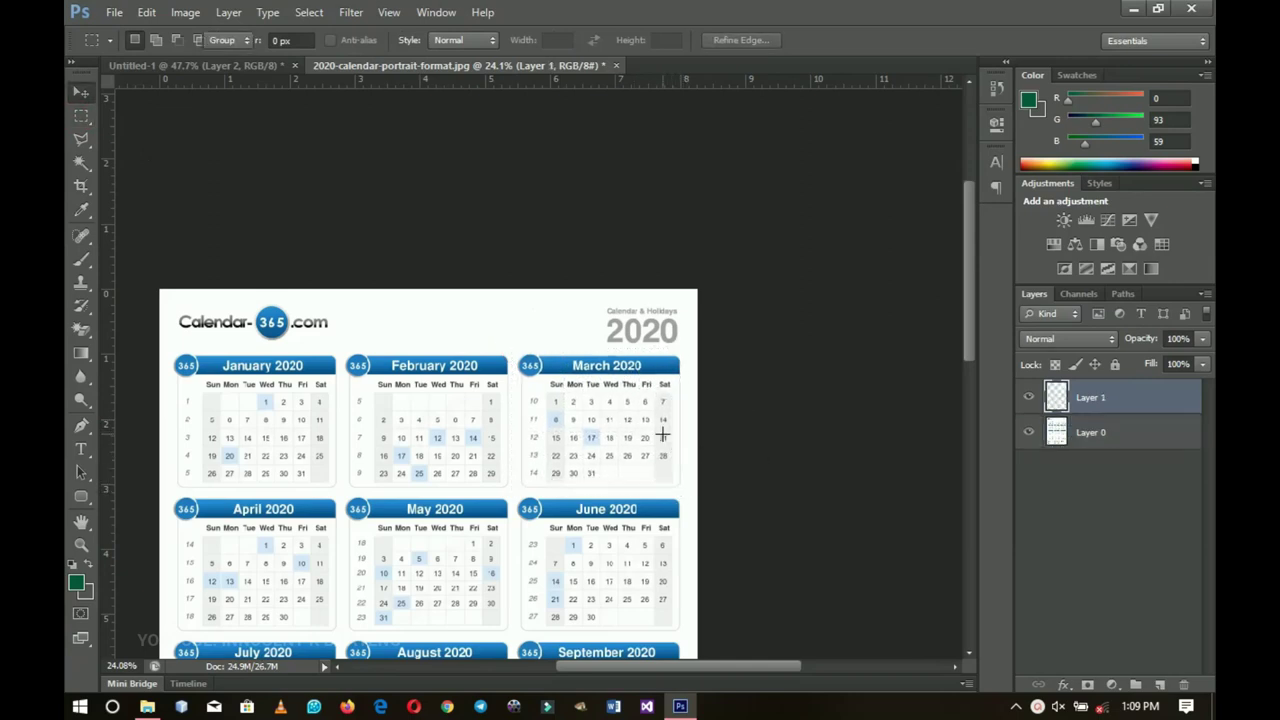
left_click_drag(560, 457, 674, 448)
Step: Shrink March to about 68% and line it up beside February
key("ctrl+t")
left_click_drag(921, 228, 868, 271)
left_click_drag(836, 345, 788, 373)
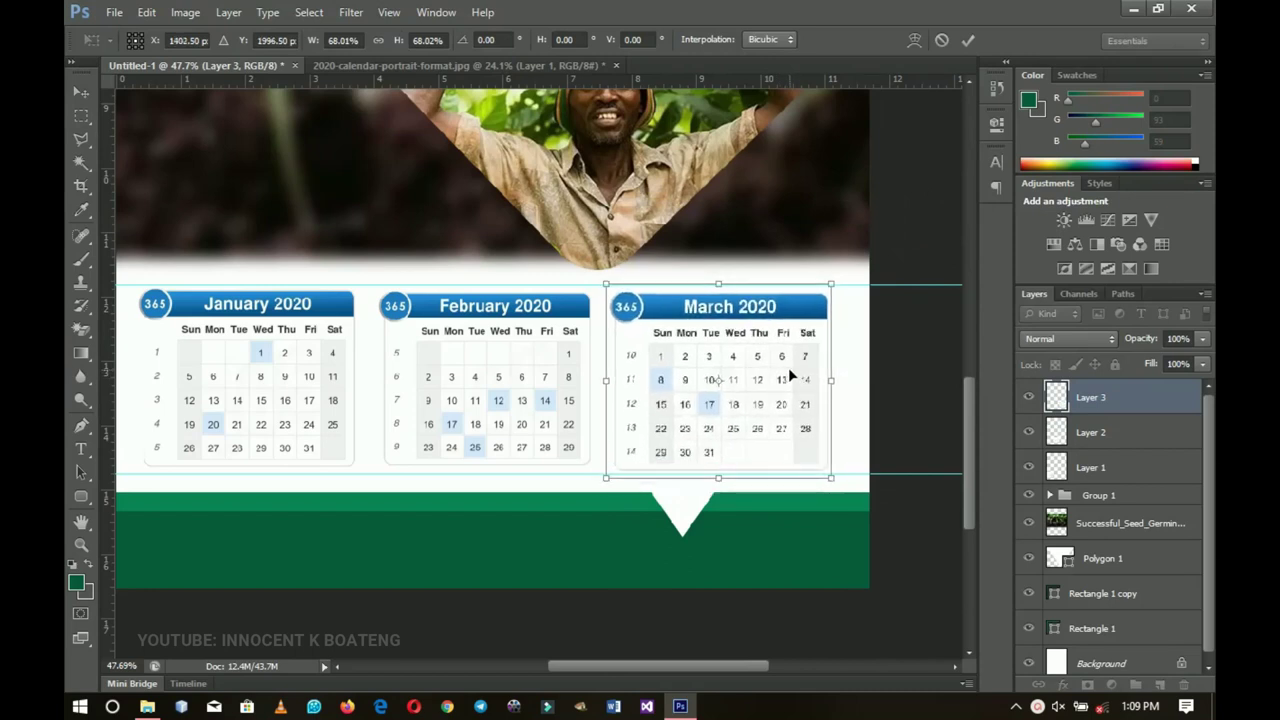
left_click_drag(829, 481, 819, 477)
key("Return")
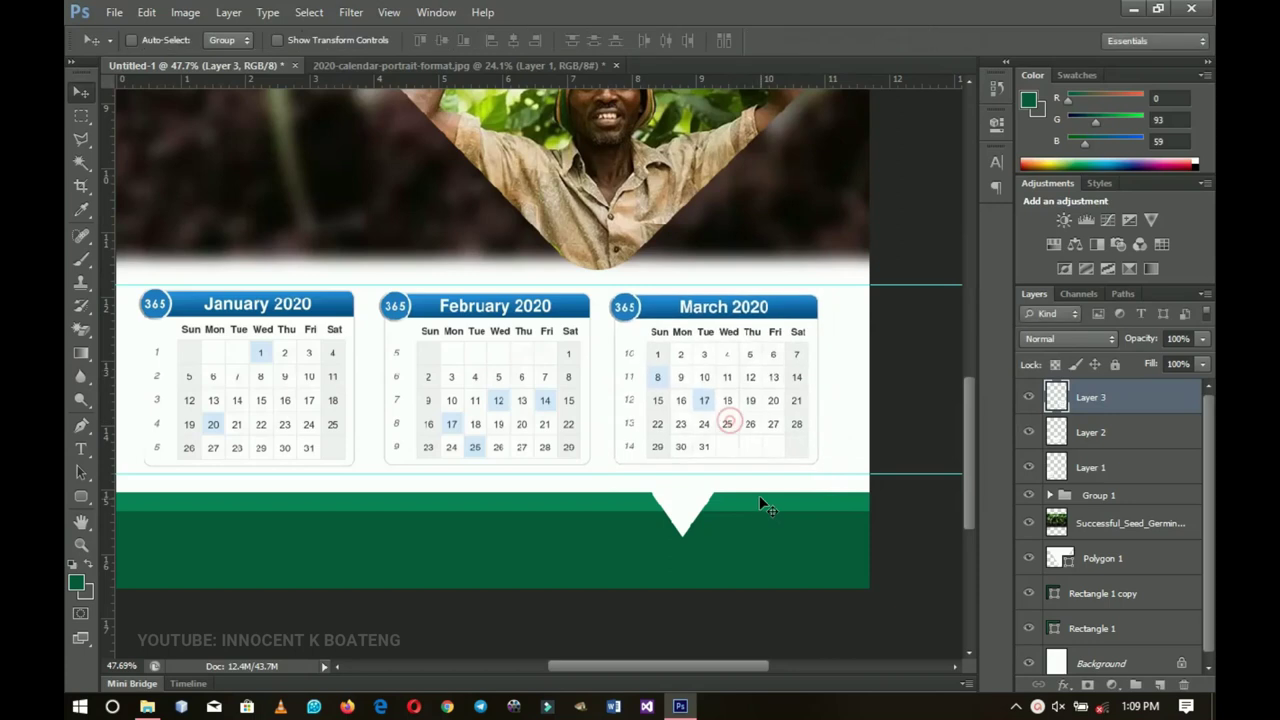
key("Right")
key("Right")
key("Right")
key("Right")
left_click_drag(396, 402, 457, 423)
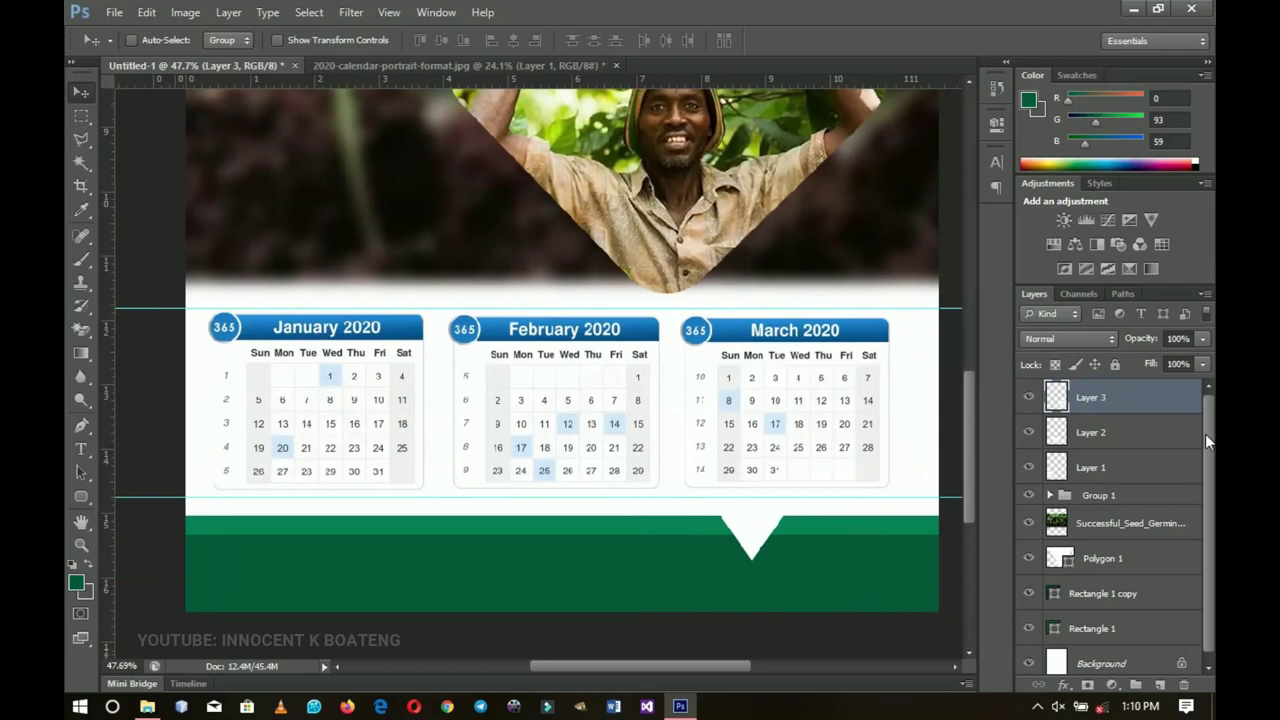
Step: Group the three month blocks as Group 2 and centre the group horizontally on the page
left_click(1103, 473, "shift")
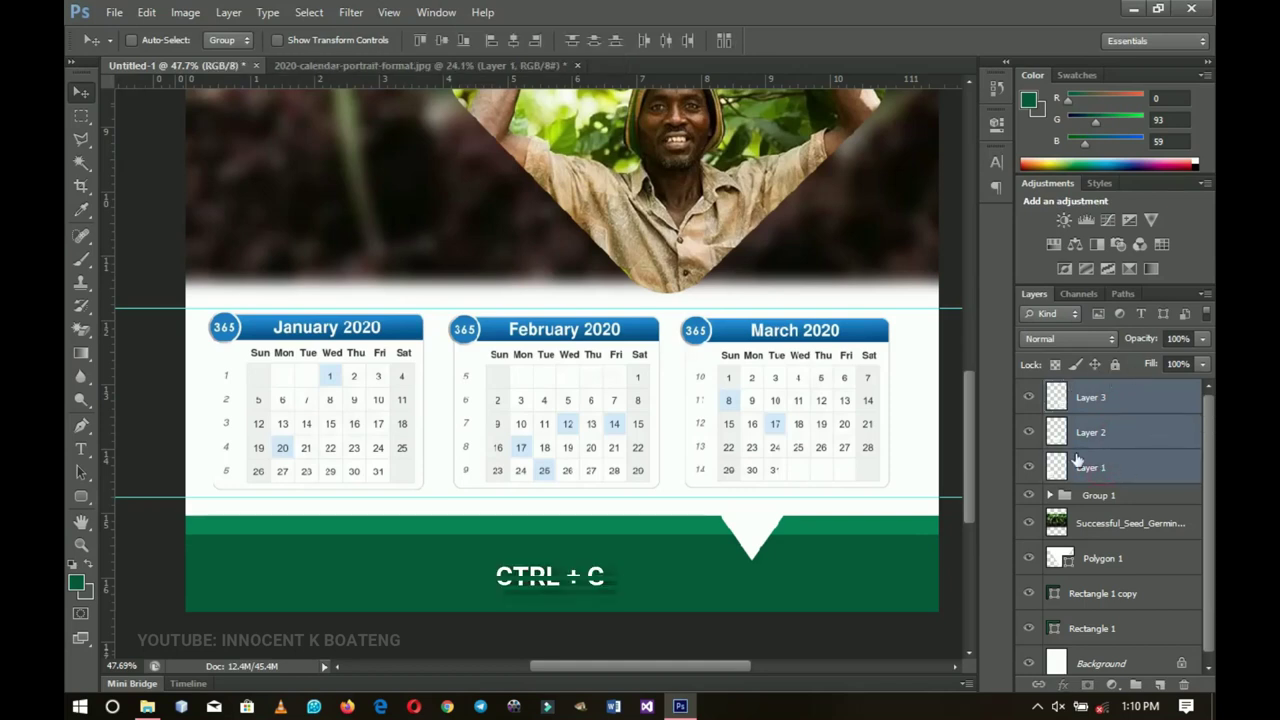
key("ctrl+g")
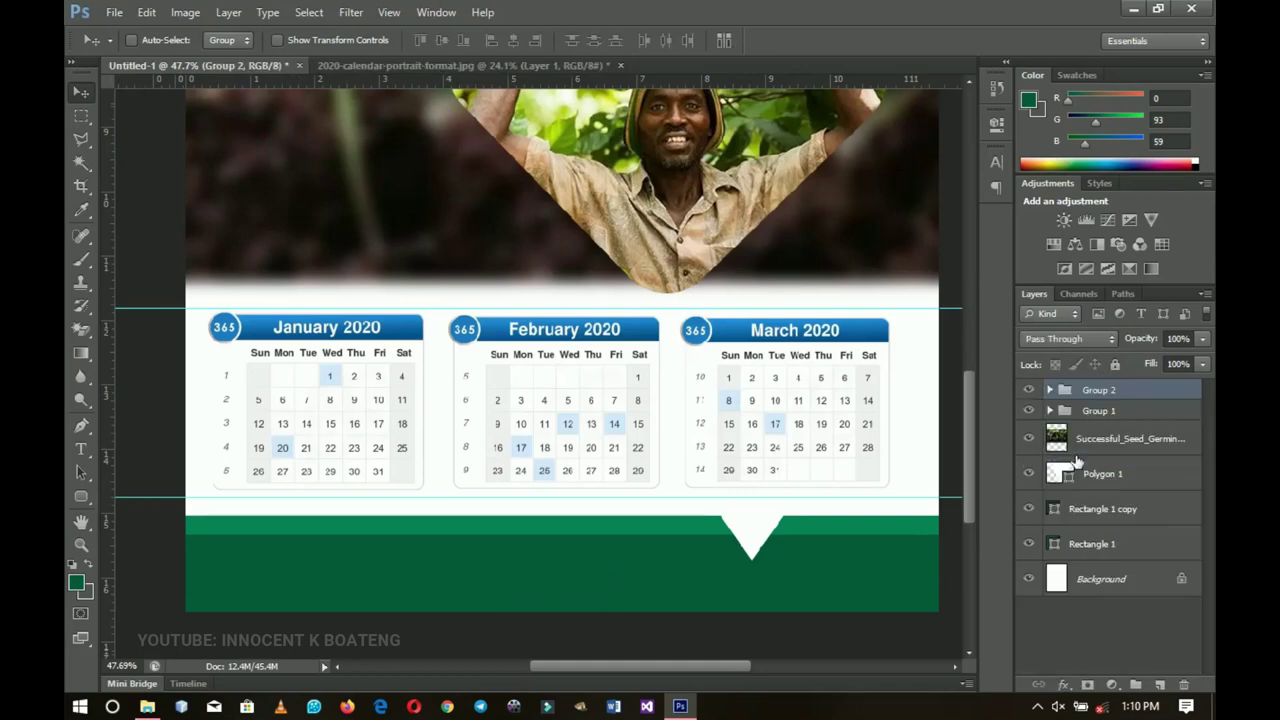
left_click(1030, 390)
left_click(1030, 390)
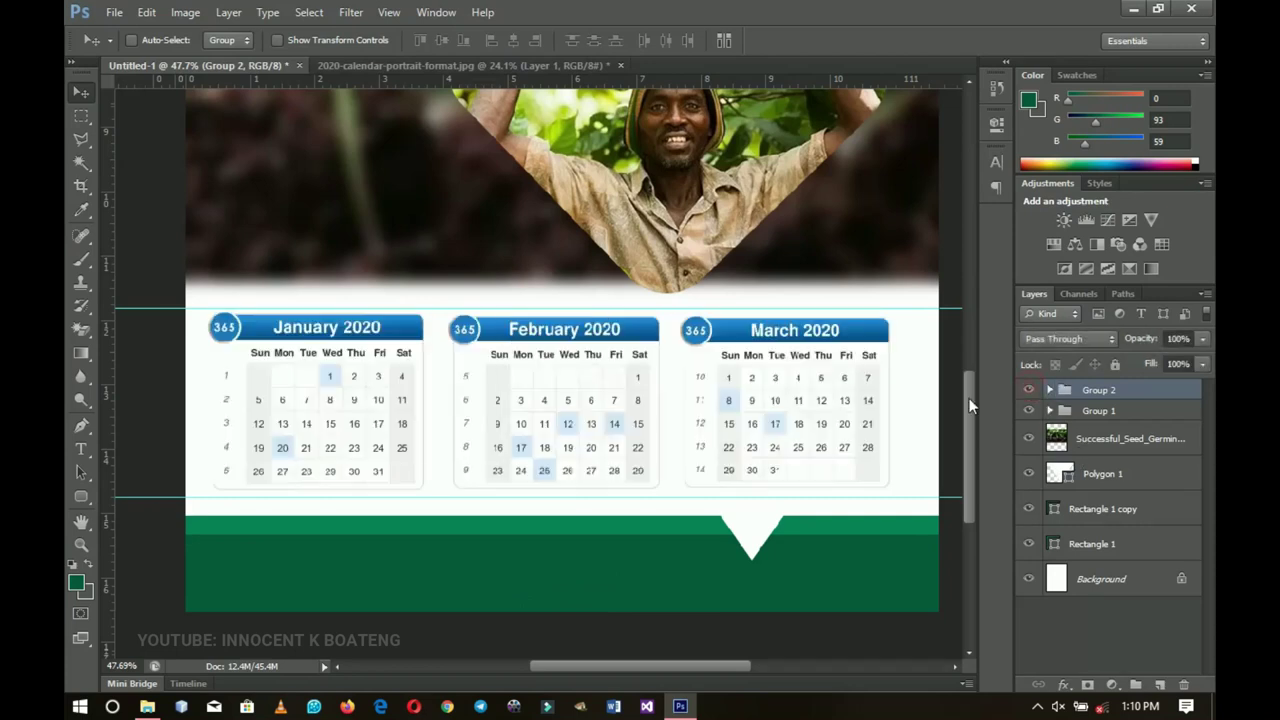
key("ctrl+a")
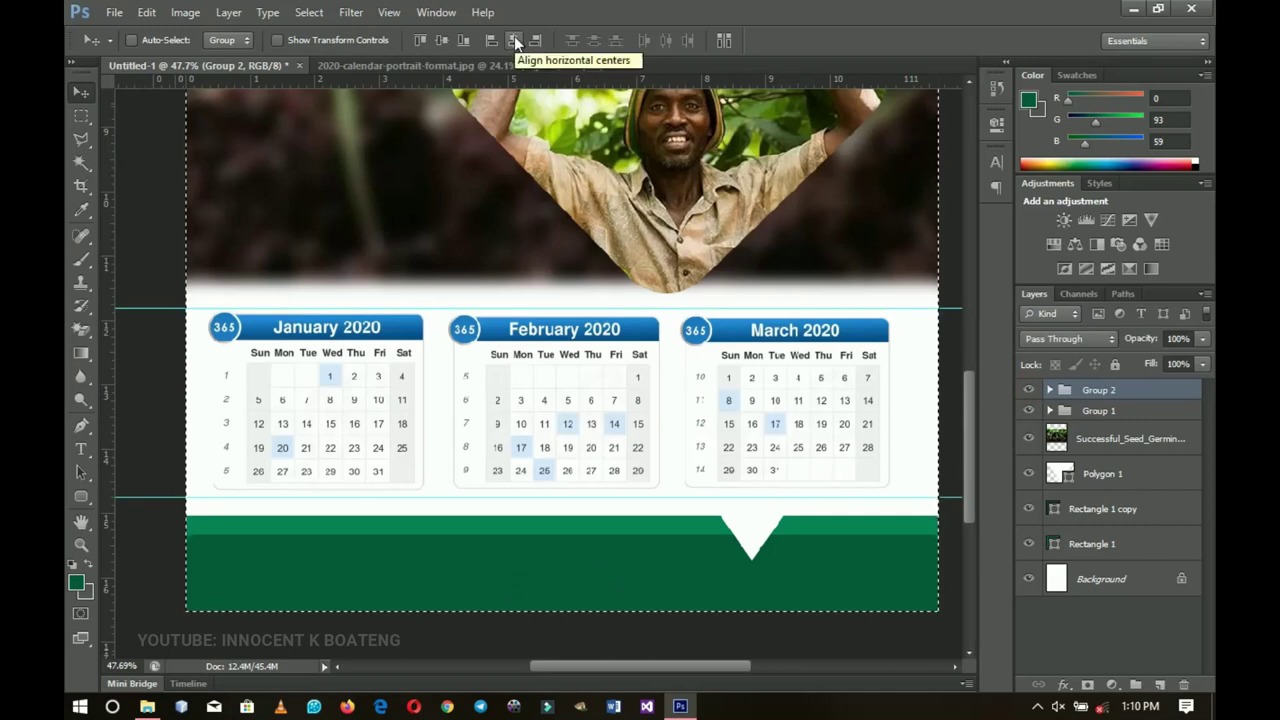
left_click(514, 41)
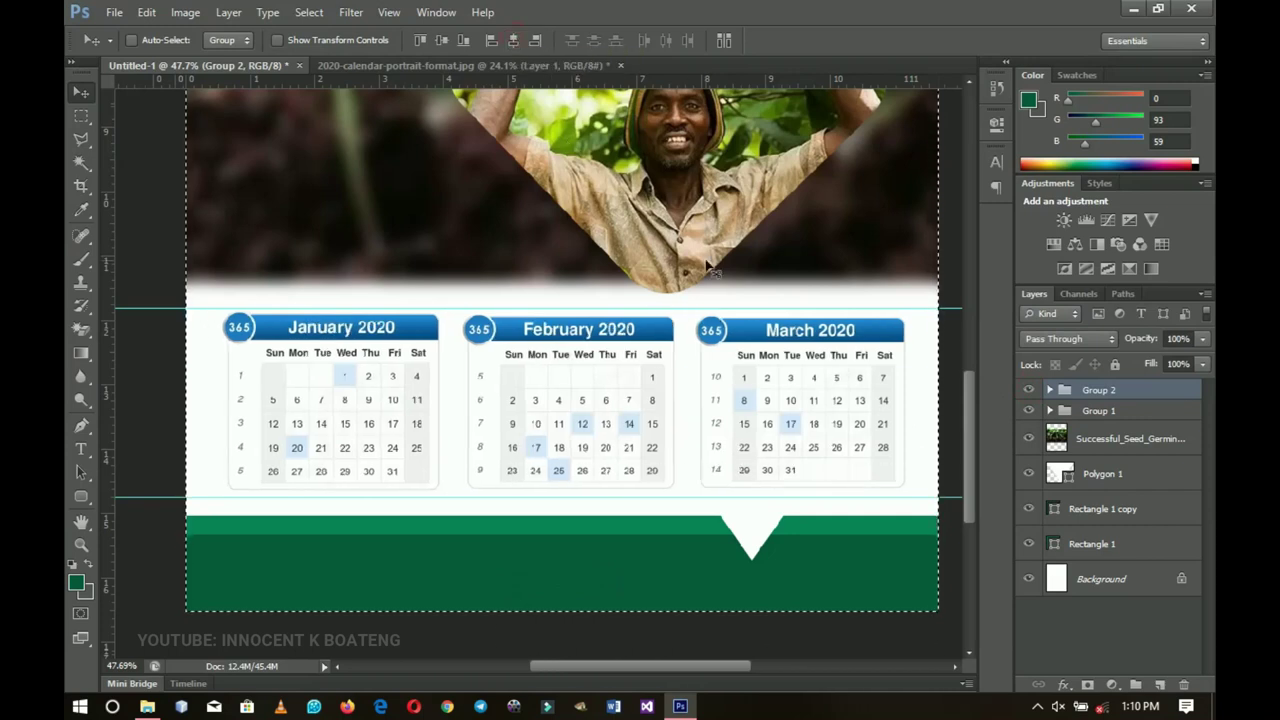
key("ctrl+d")
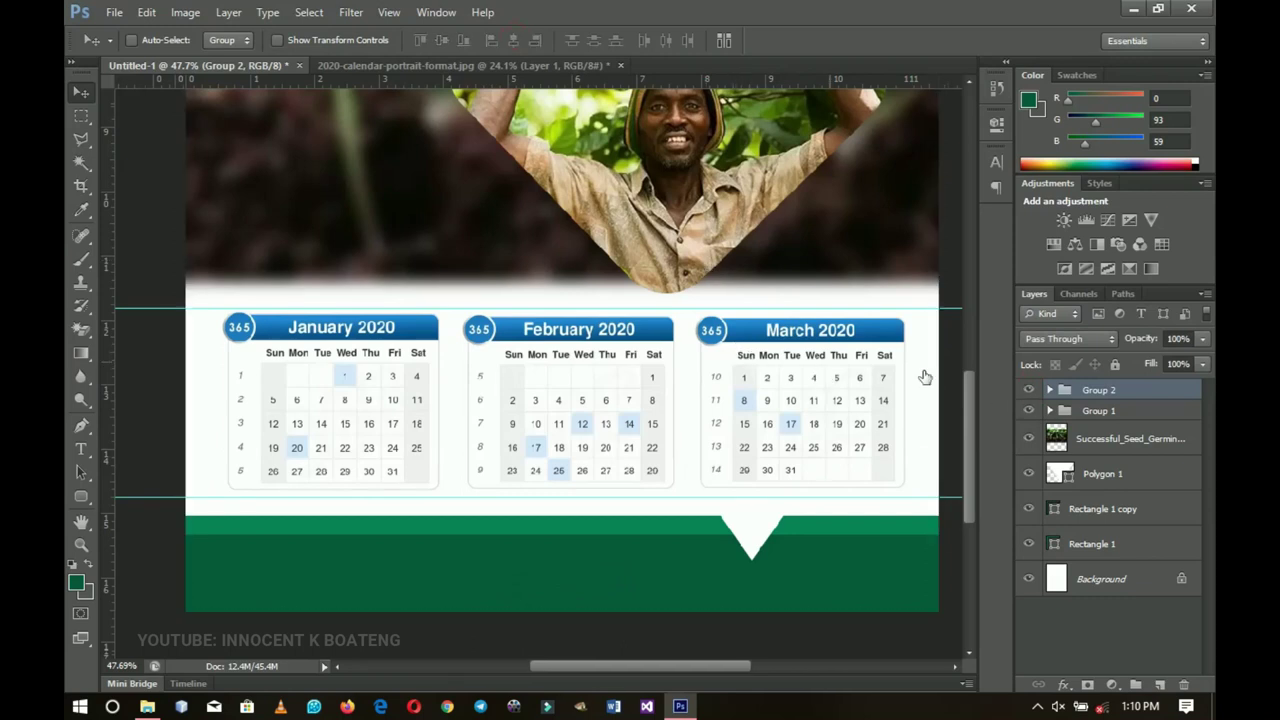
scroll(565, 372, "up", 2)
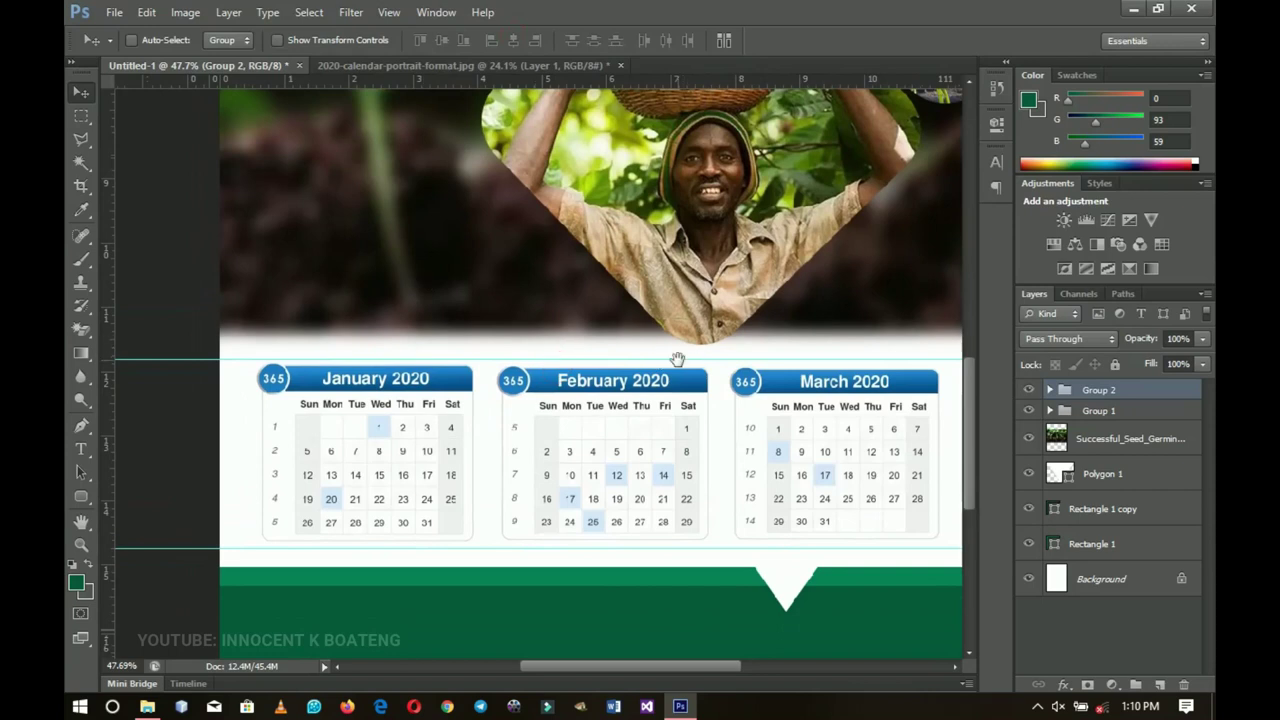
left_click_drag(677, 358, 687, 286)
left_click(1050, 390)
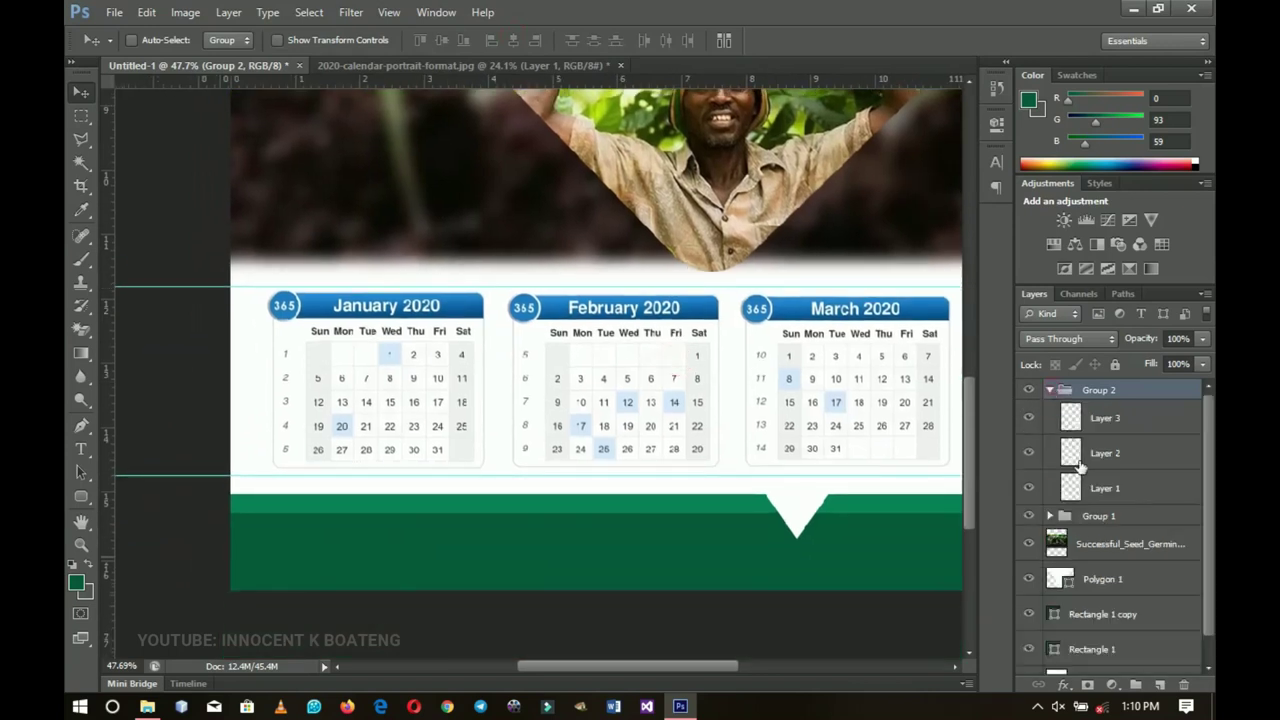
Step: Shift the January, February and March blocks' hue toward green, February by −59
left_click(1104, 490)
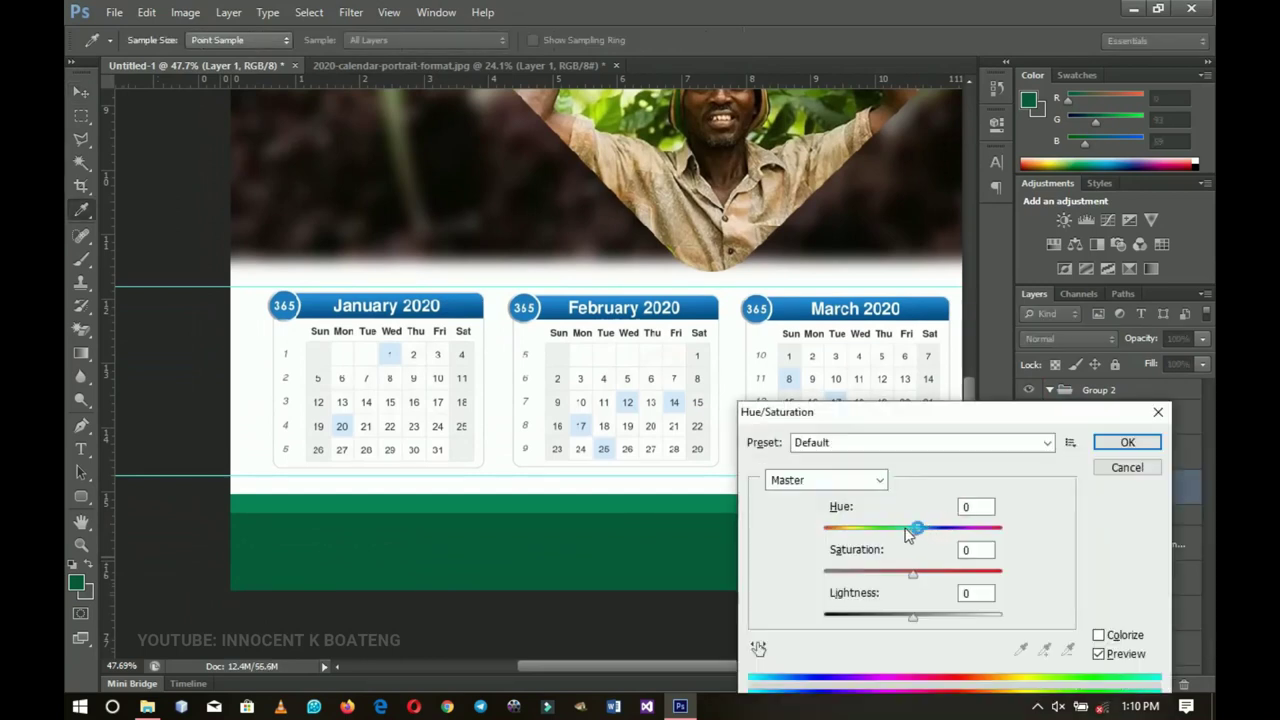
left_click_drag(912, 531, 860, 537)
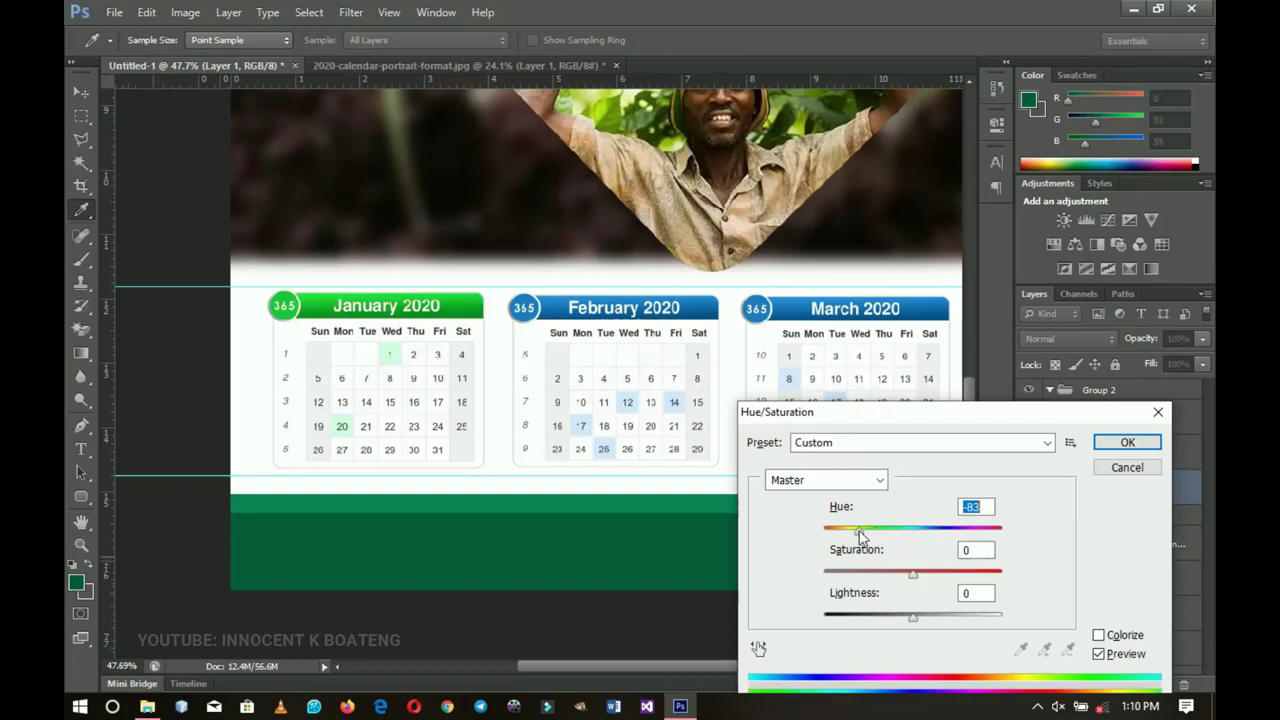
left_click(1137, 442)
left_click(1113, 455)
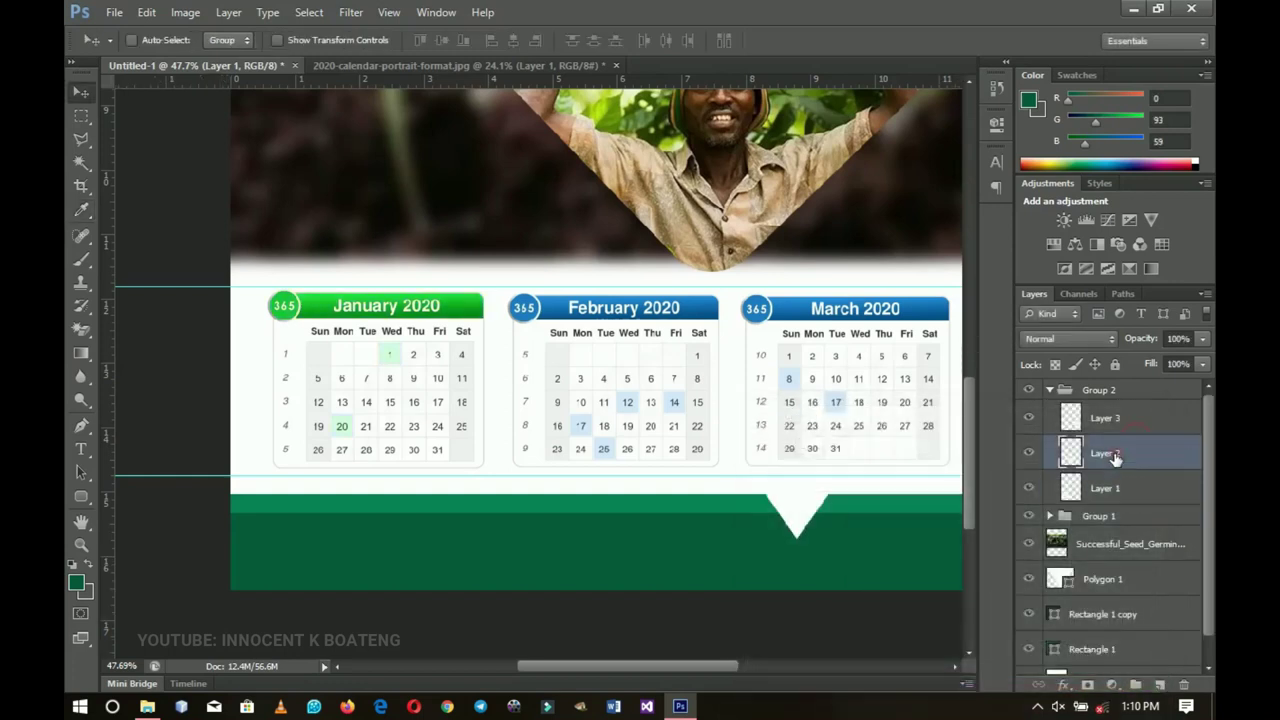
key("ctrl+u")
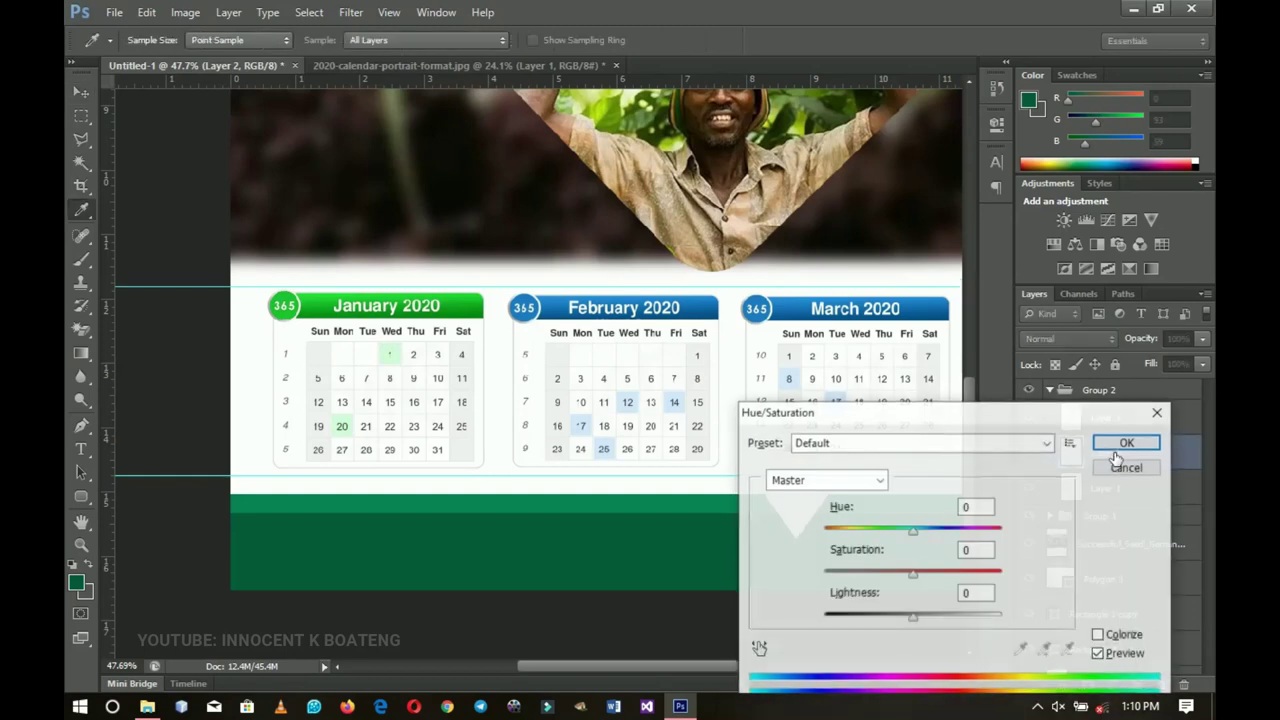
left_click_drag(912, 530, 866, 533)
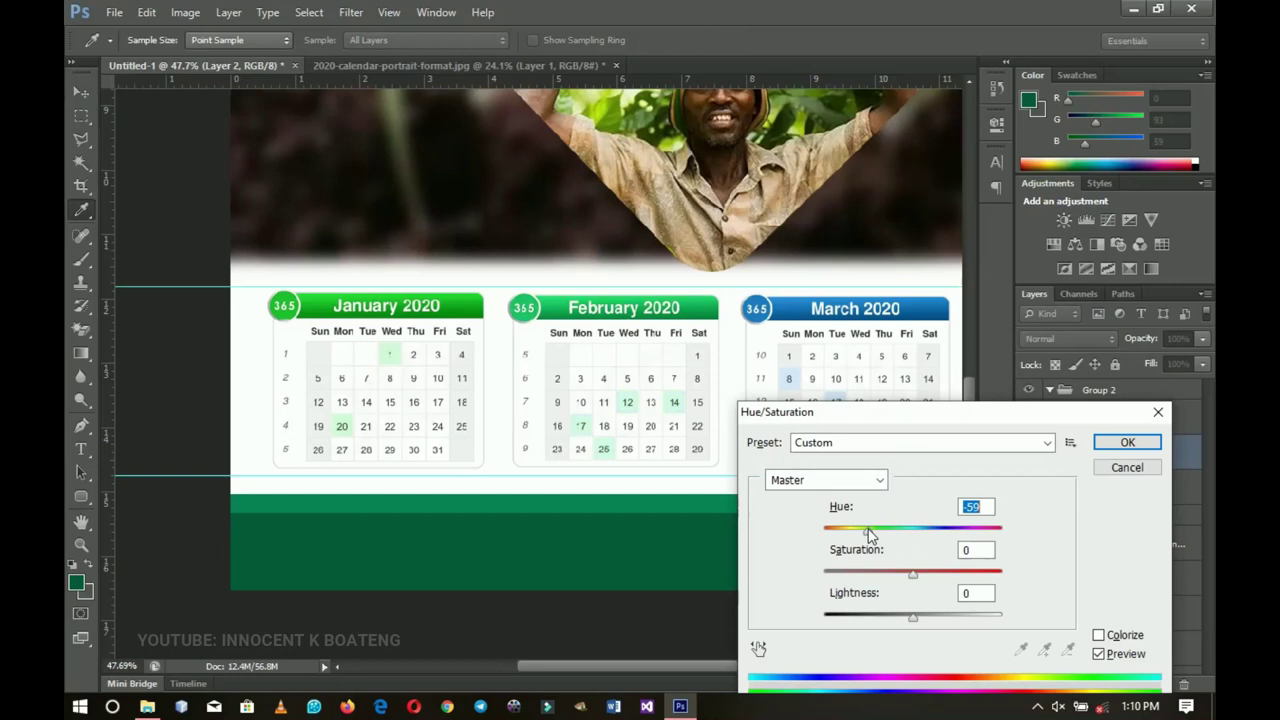
left_click(1127, 441)
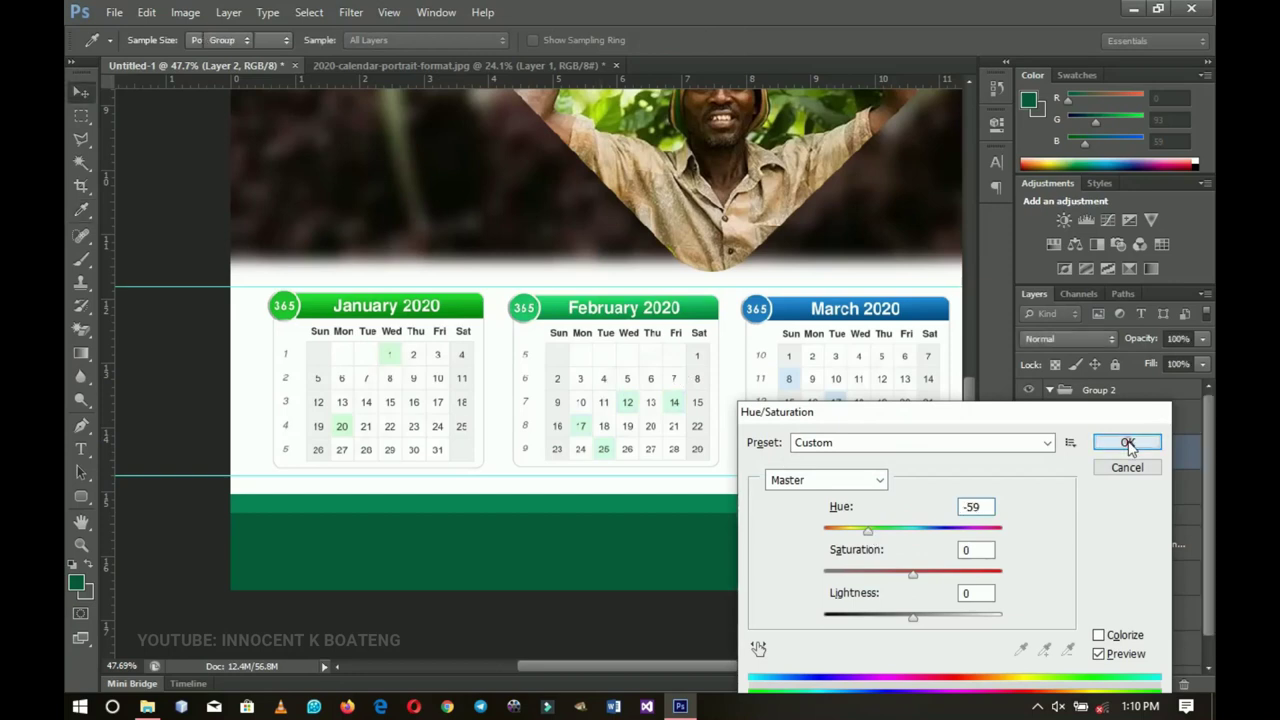
left_click(1111, 424)
key("ctrl+u")
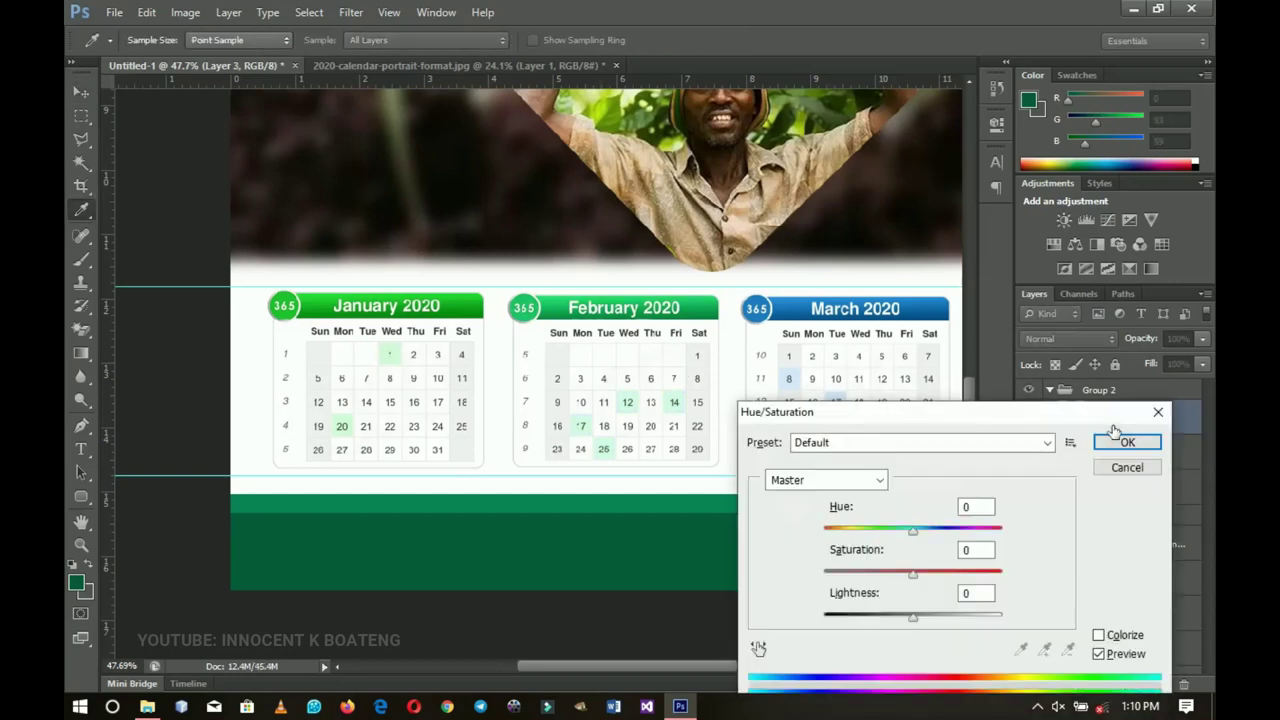
left_click_drag(912, 530, 878, 538)
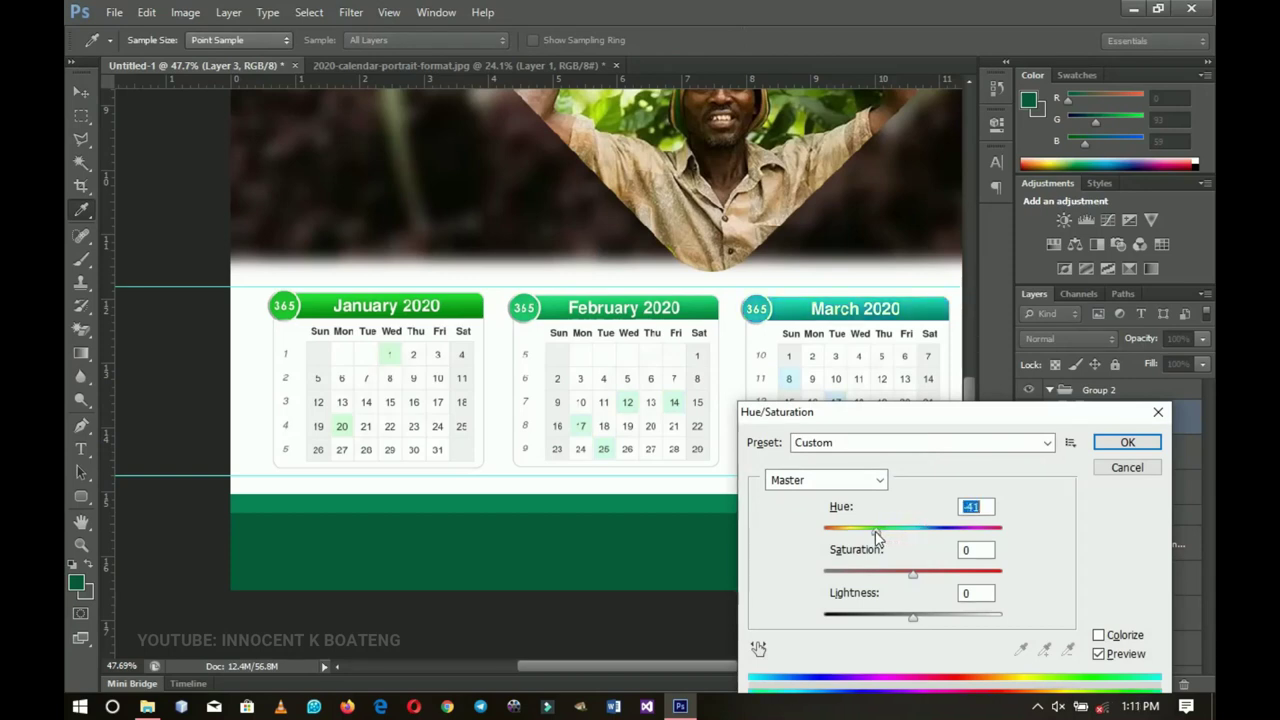
left_click(1127, 442)
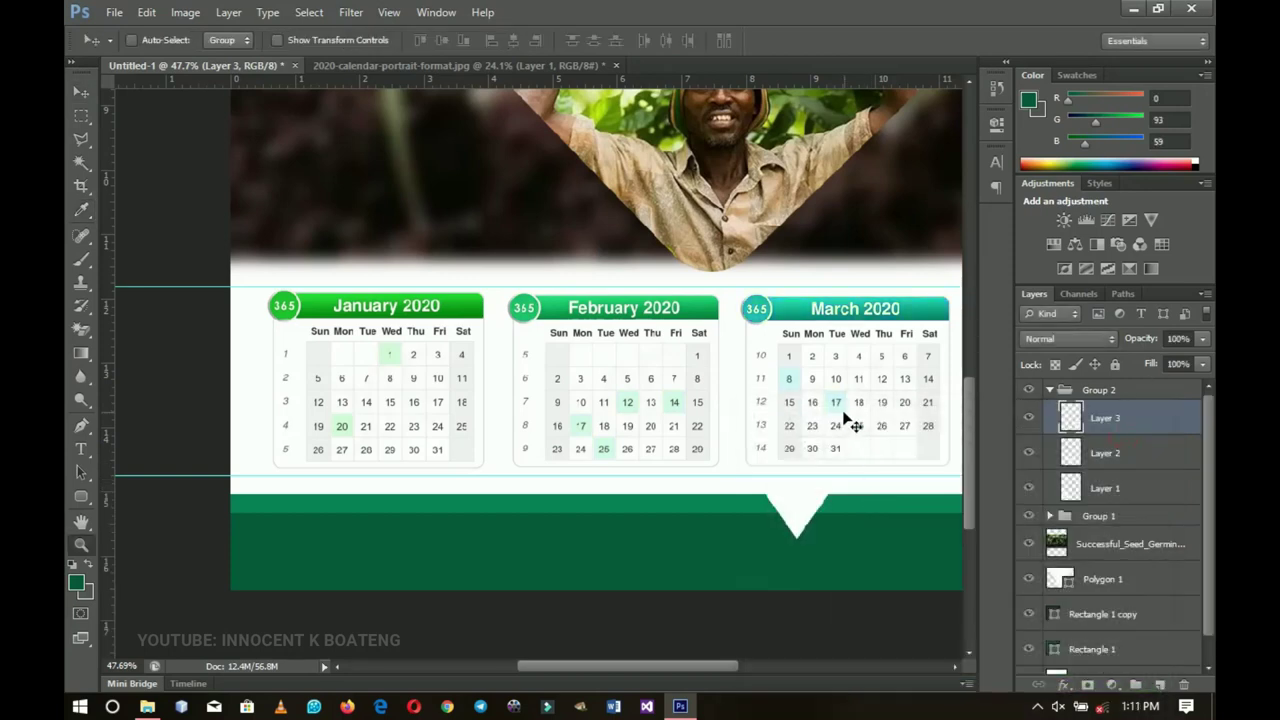
Step: Collapse the month-block group and fit the whole page on screen
left_click(1054, 391)
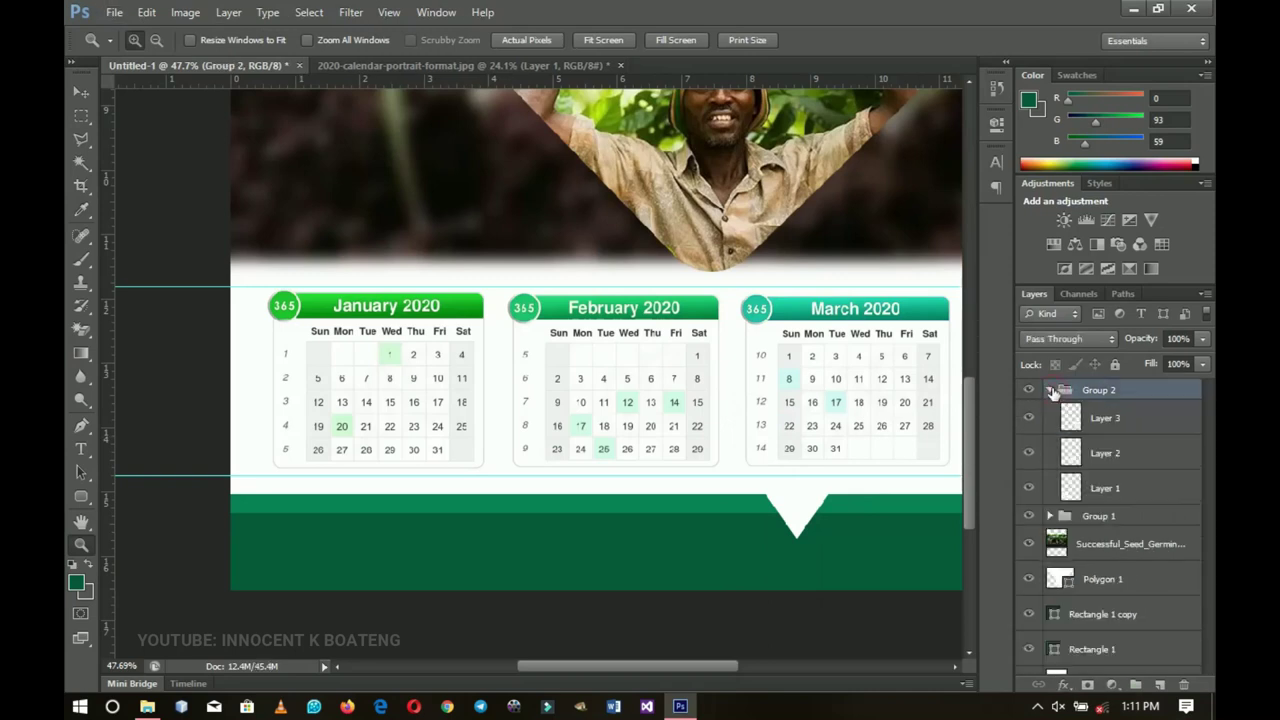
left_click(1053, 391)
scroll(505, 325, "up", 3)
right_click(506, 315)
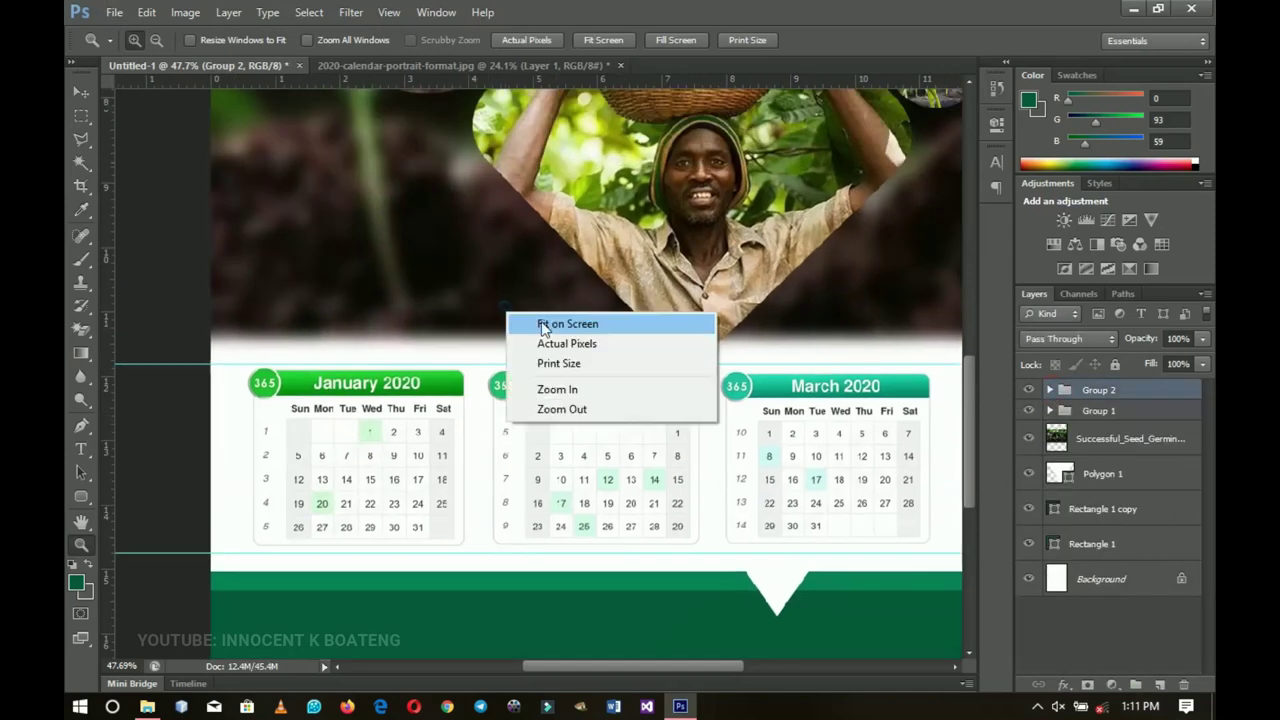
left_click(543, 325)
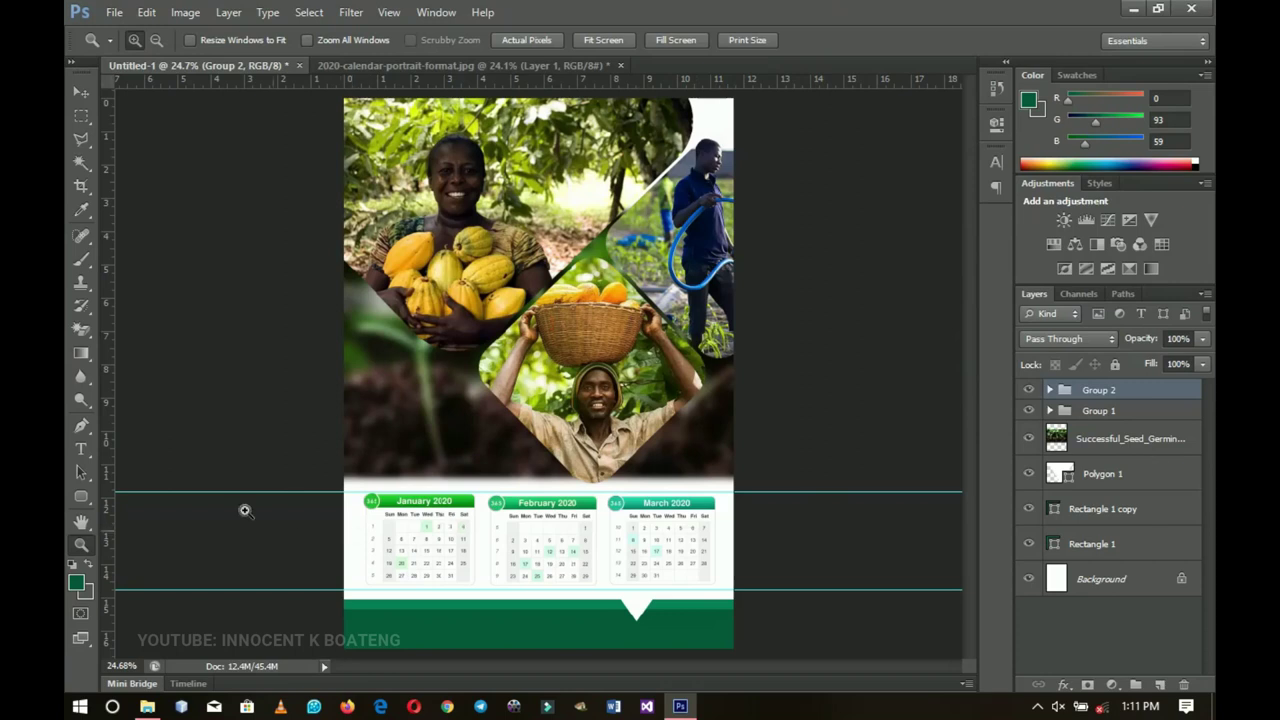
Step: Type a white '2020' in Poppins Medium over the dark photo and scale it to about 204%
left_click(81, 449)
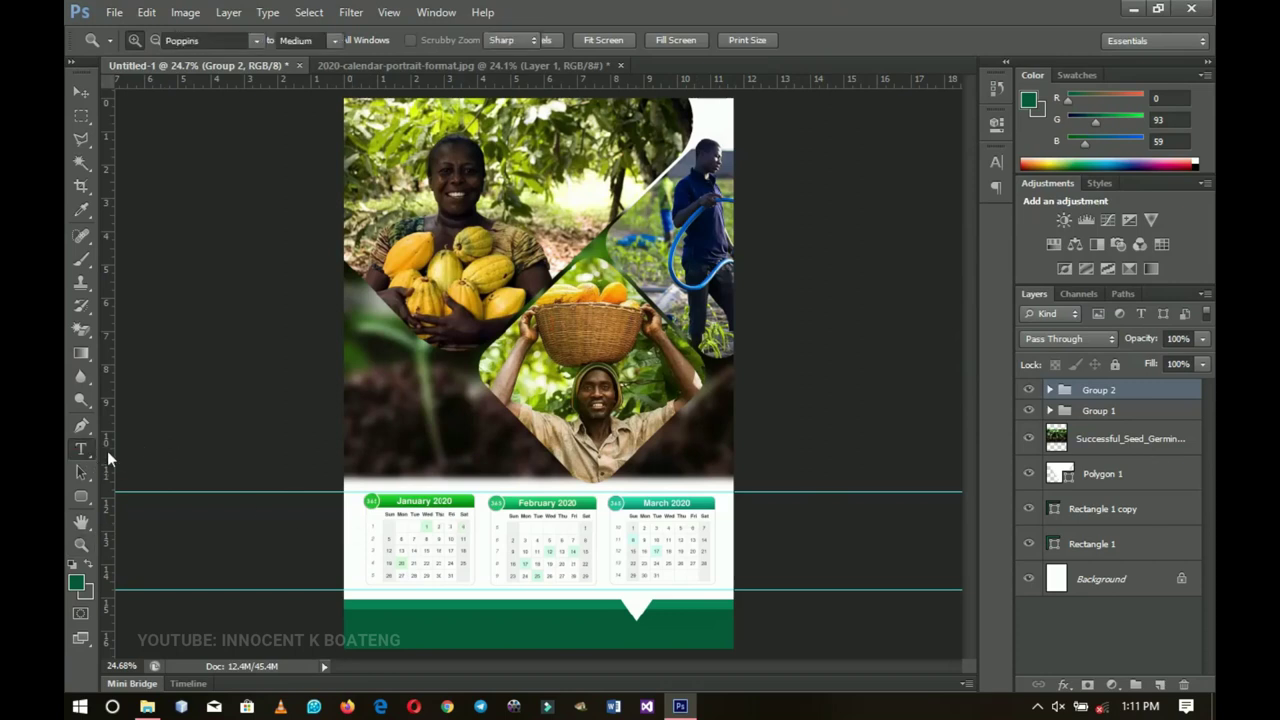
left_click(409, 431)
left_click(220, 42)
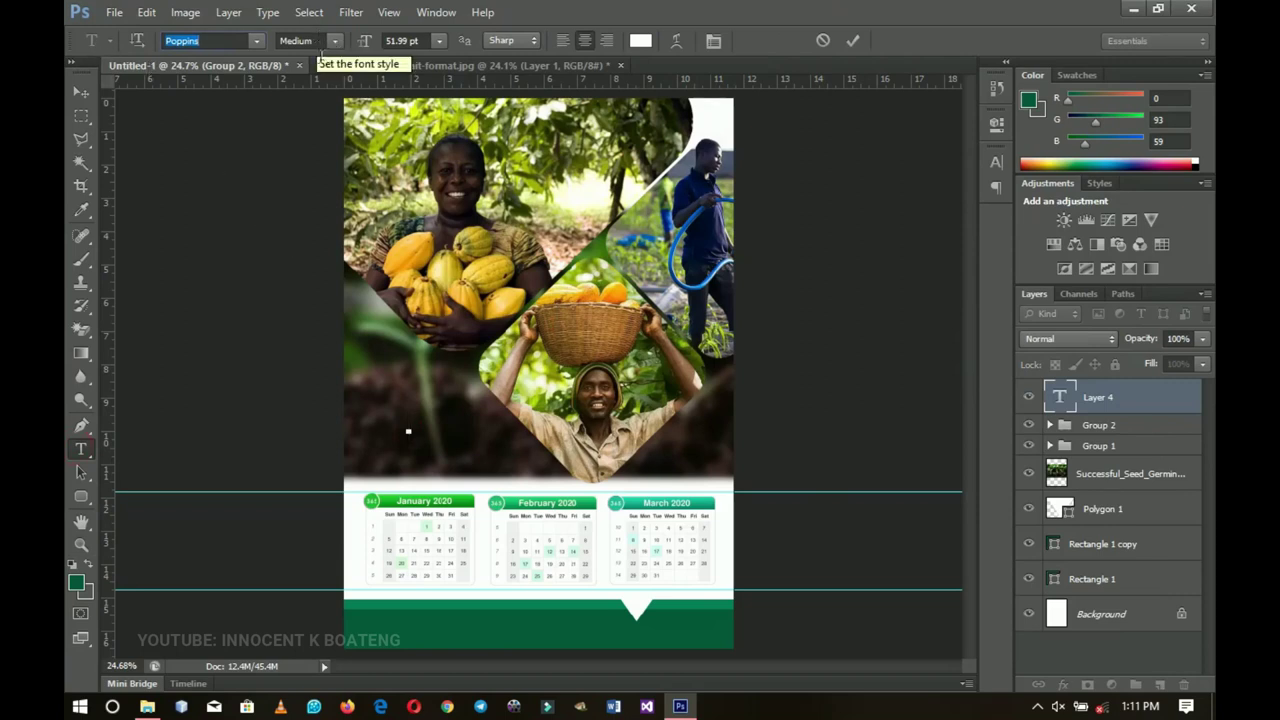
left_click(409, 437)
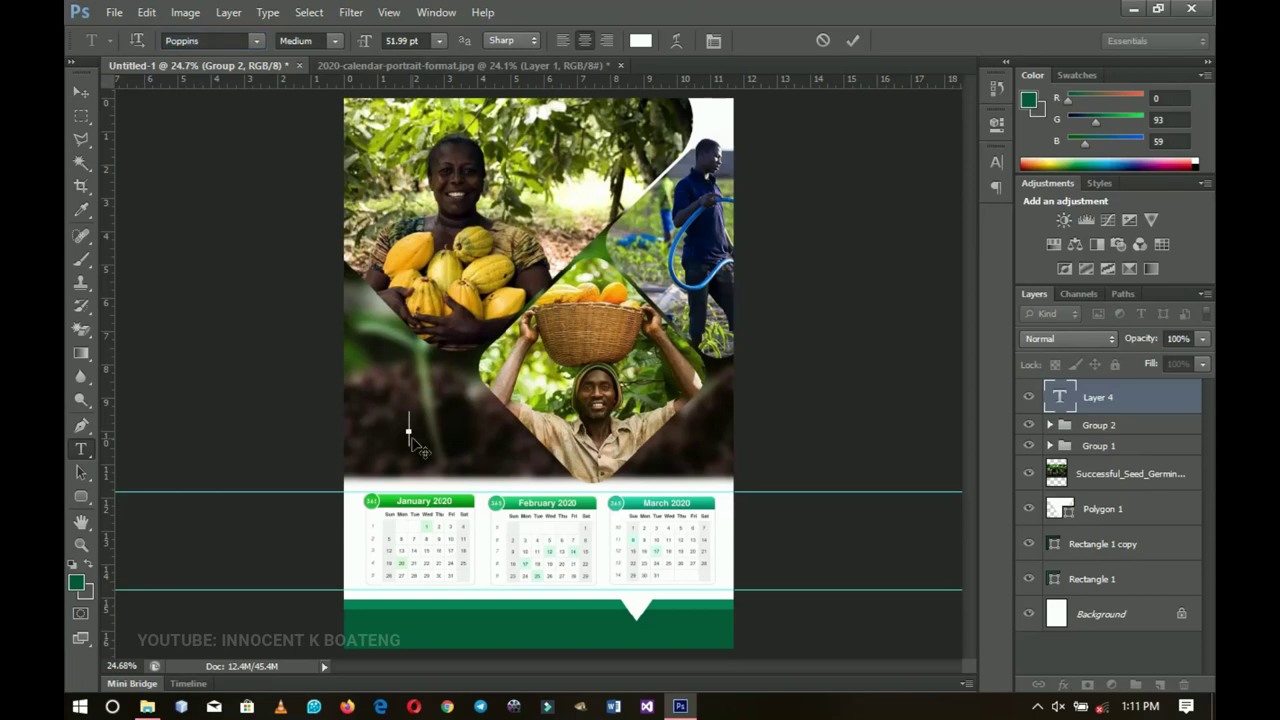
type("2020")
left_click(81, 92)
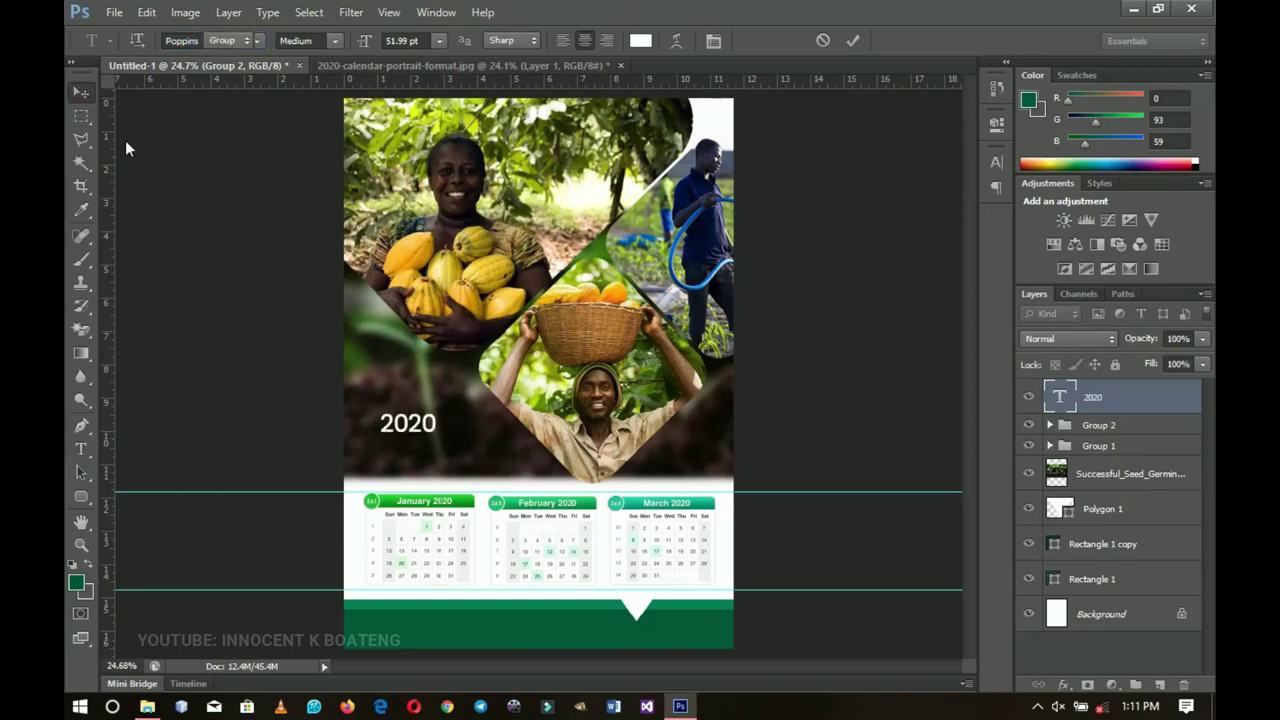
key("ctrl+t")
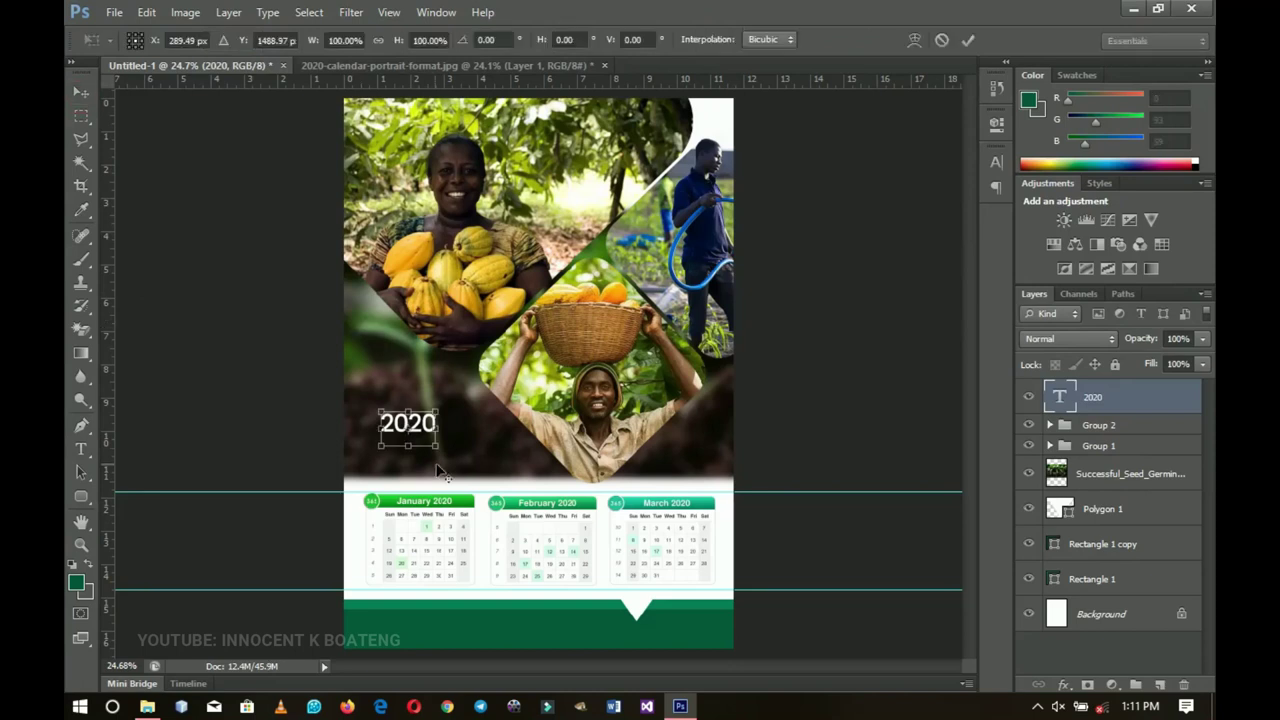
left_click_drag(437, 448, 458, 428)
key("Return")
Step: Give the 2020 text layer a drop shadow with 18 px size
right_click(1158, 400)
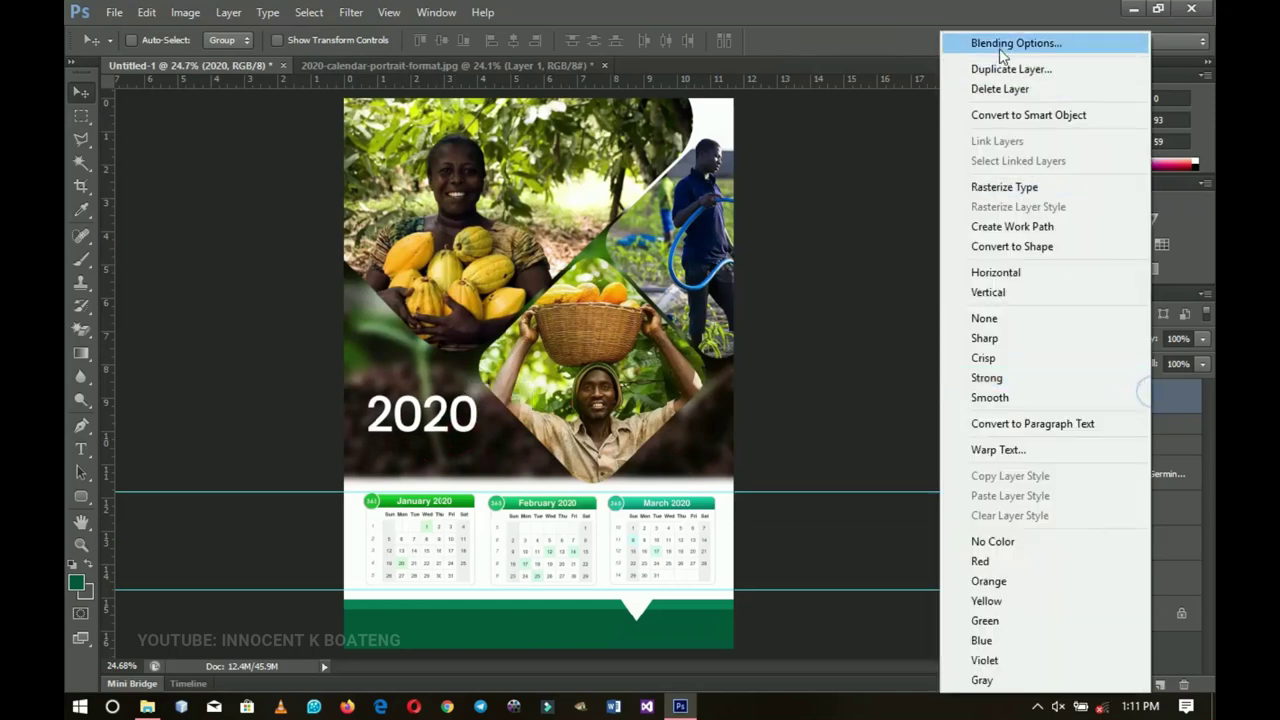
left_click(999, 45)
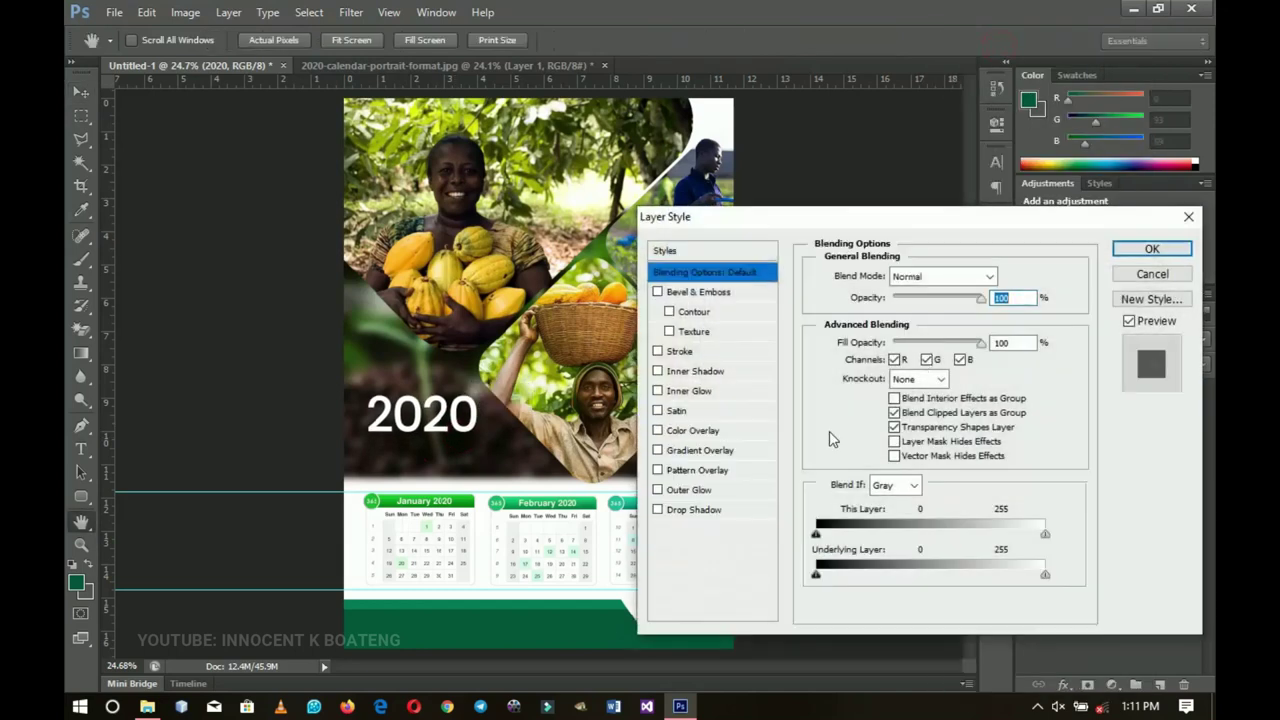
left_click(713, 511)
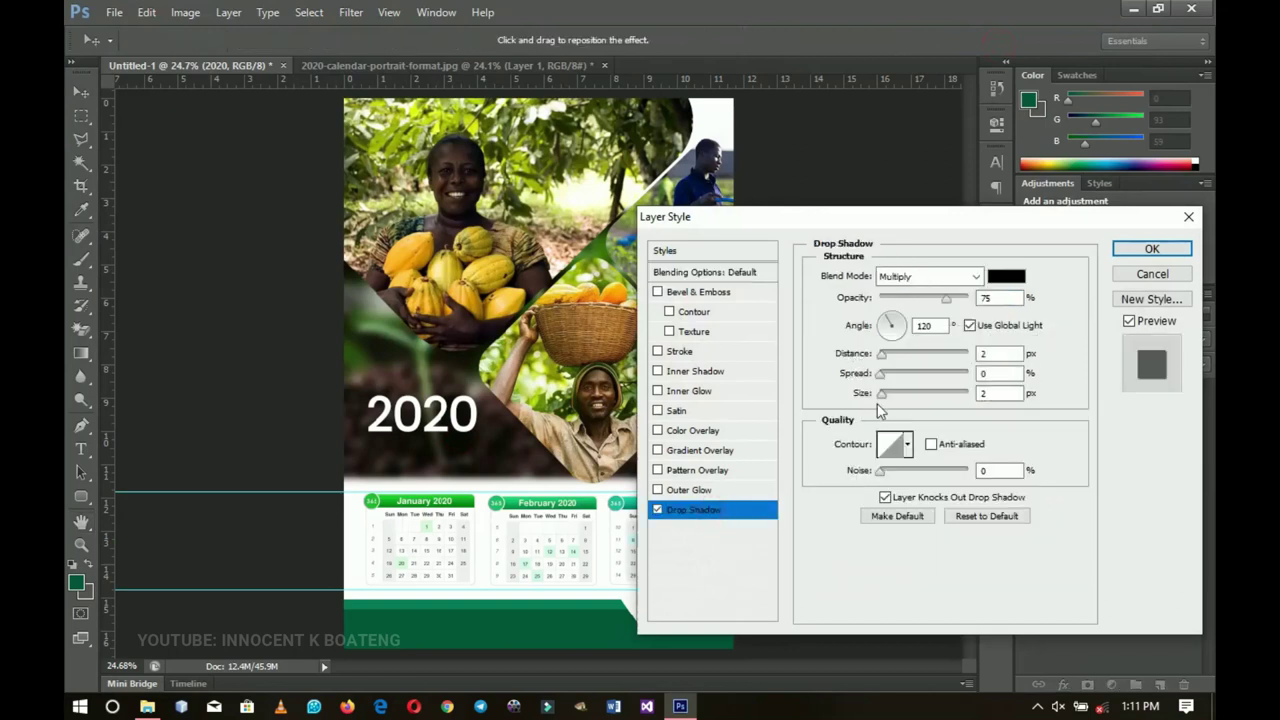
left_click_drag(888, 398, 893, 396)
left_click(1131, 249)
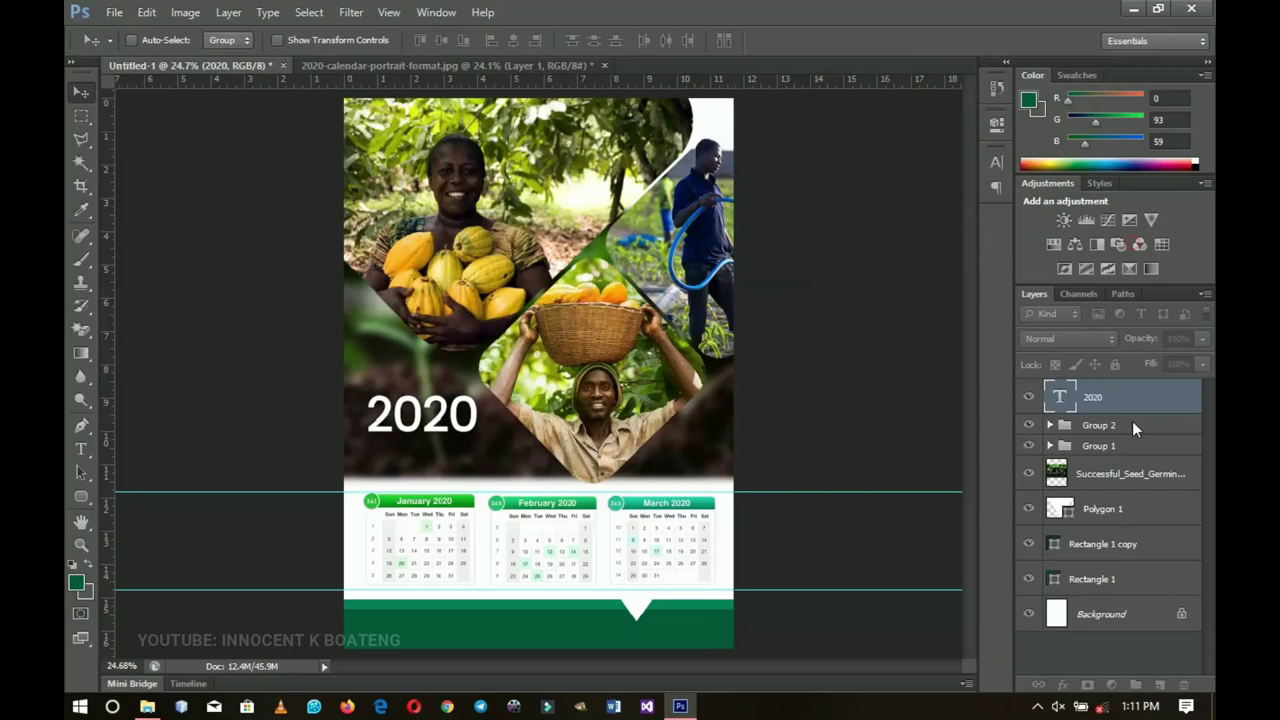
Step: Duplicate the 2020 layer, move the copy below, and retype it as 'CALENDAR'
left_click(1197, 399)
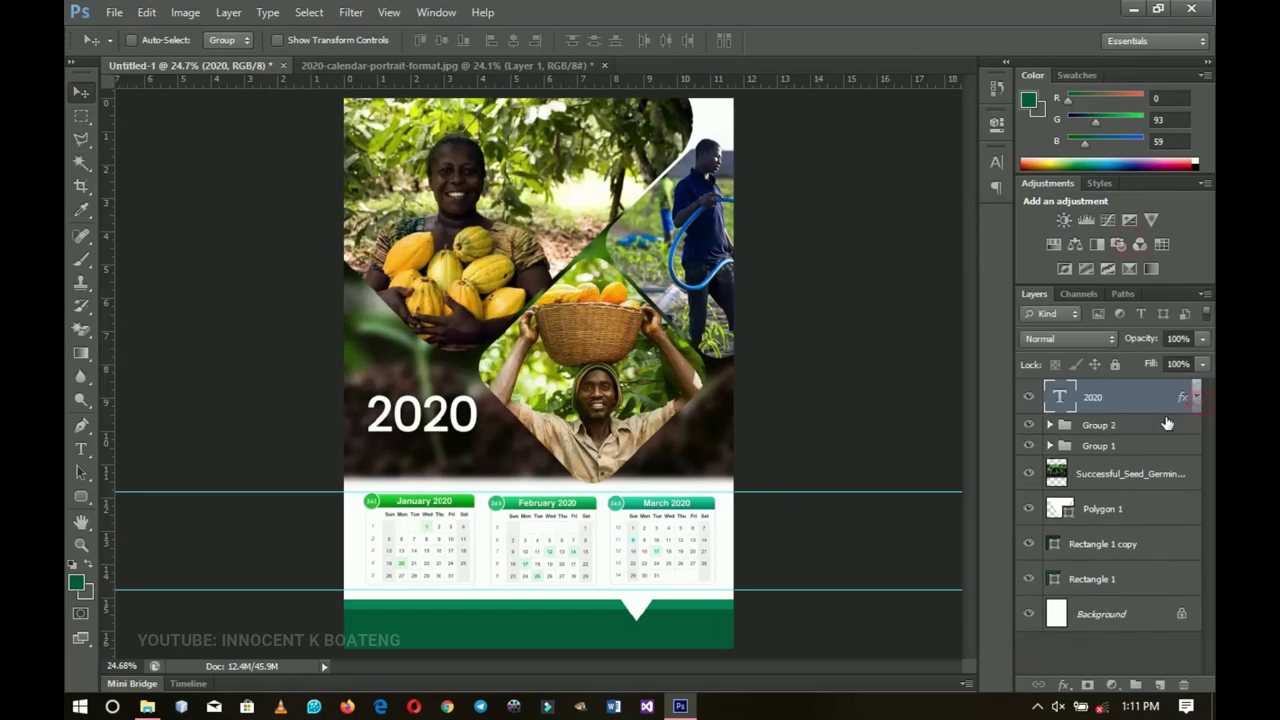
key("ctrl+j")
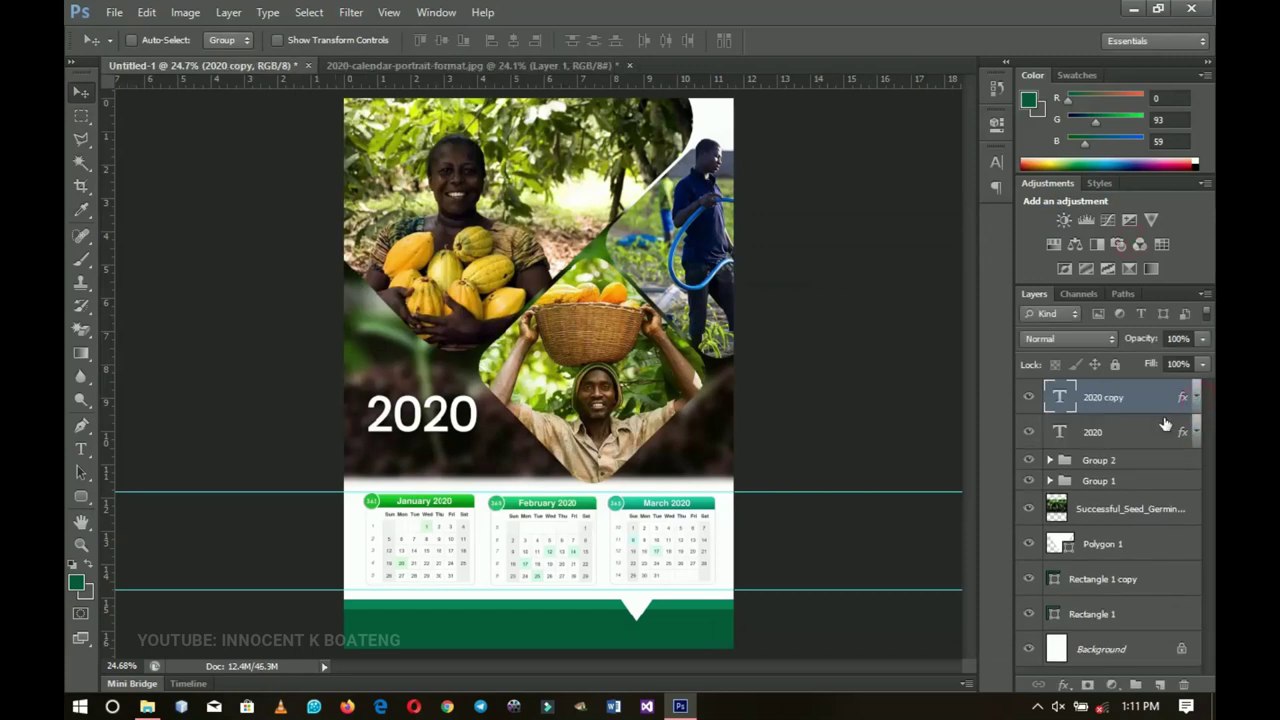
left_click_drag(425, 435, 420, 481)
key("t")
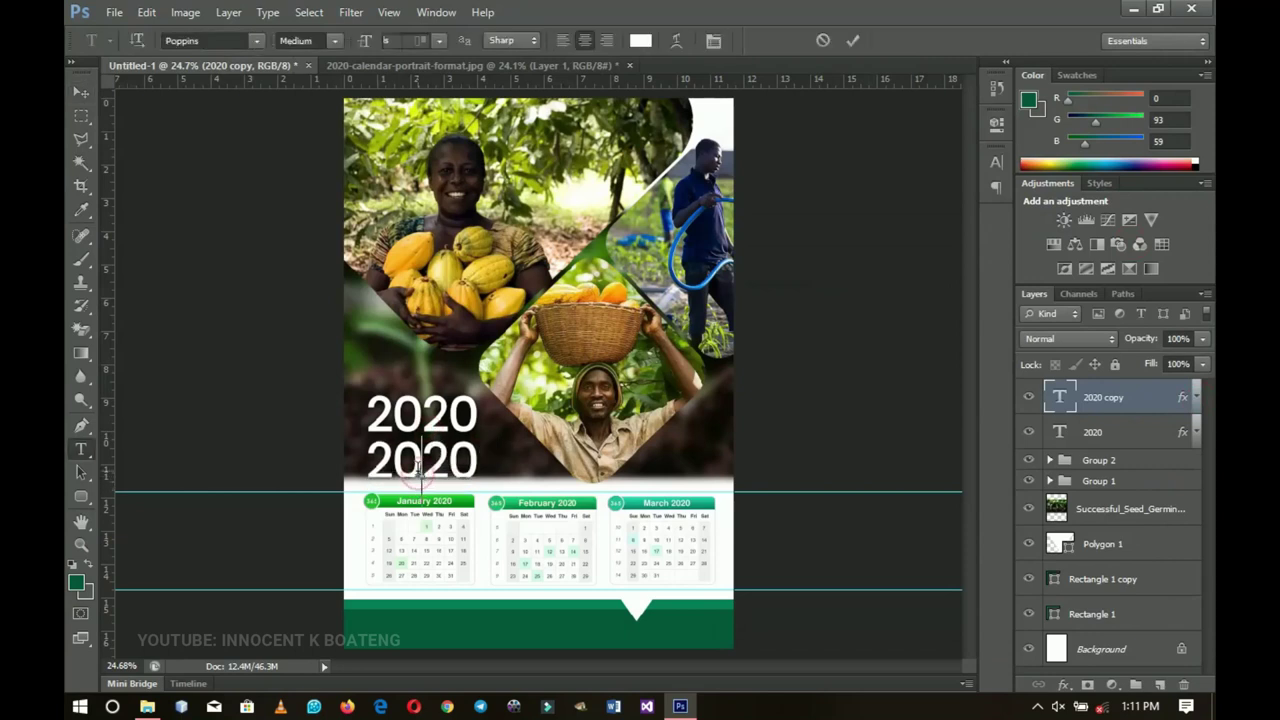
double_click(425, 462)
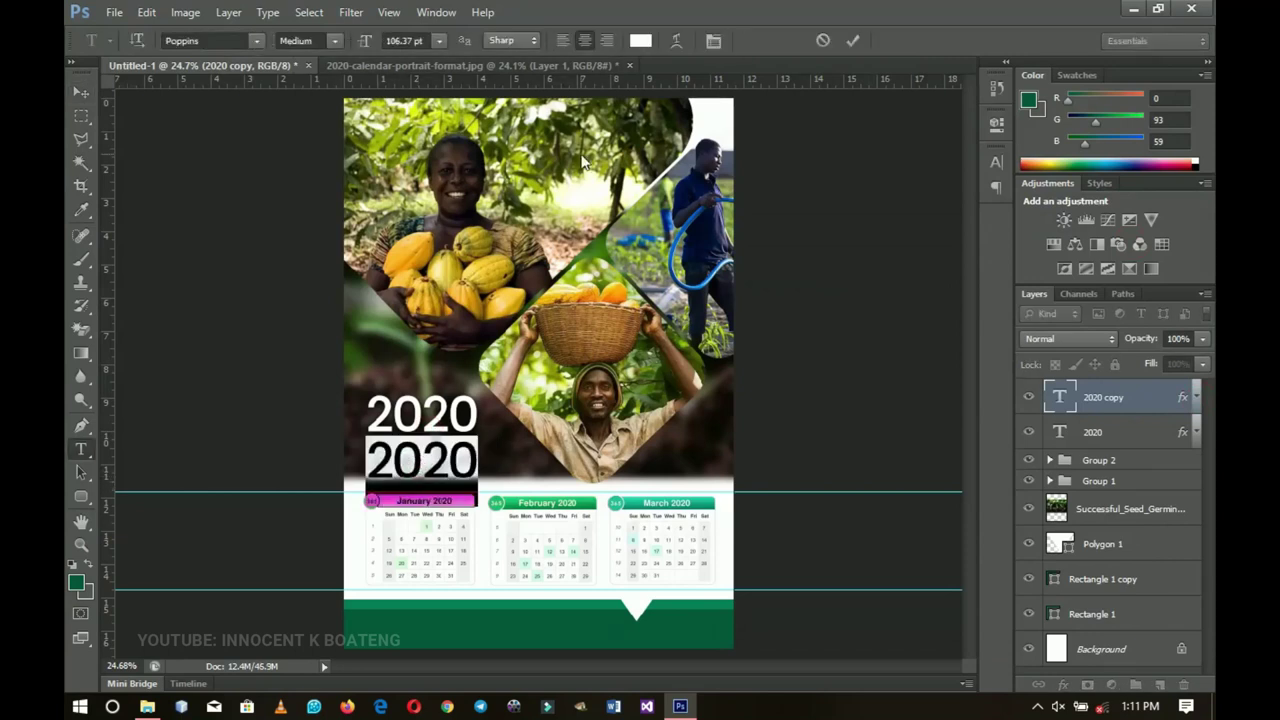
type("CALENDAR")
Step: Colour CALENDAR with orange sampled from the fruit and shrink it to about 60%
key("ctrl+a")
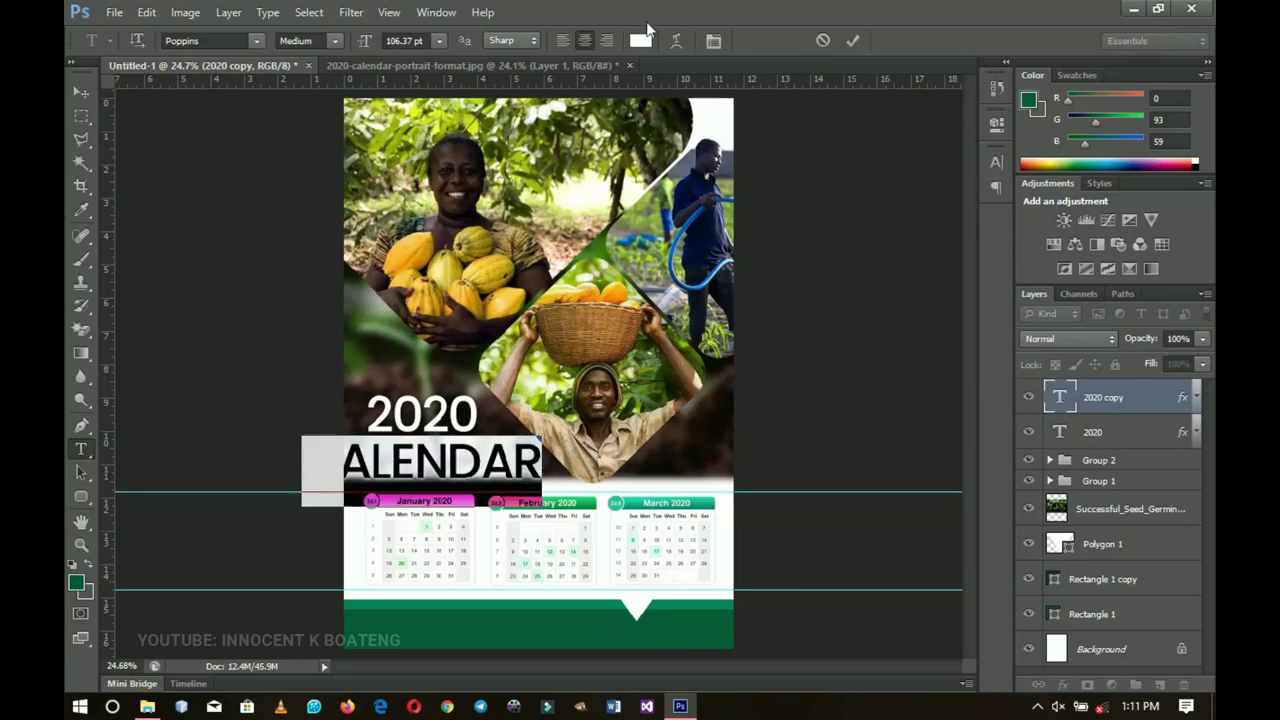
left_click(640, 40)
left_click(619, 292)
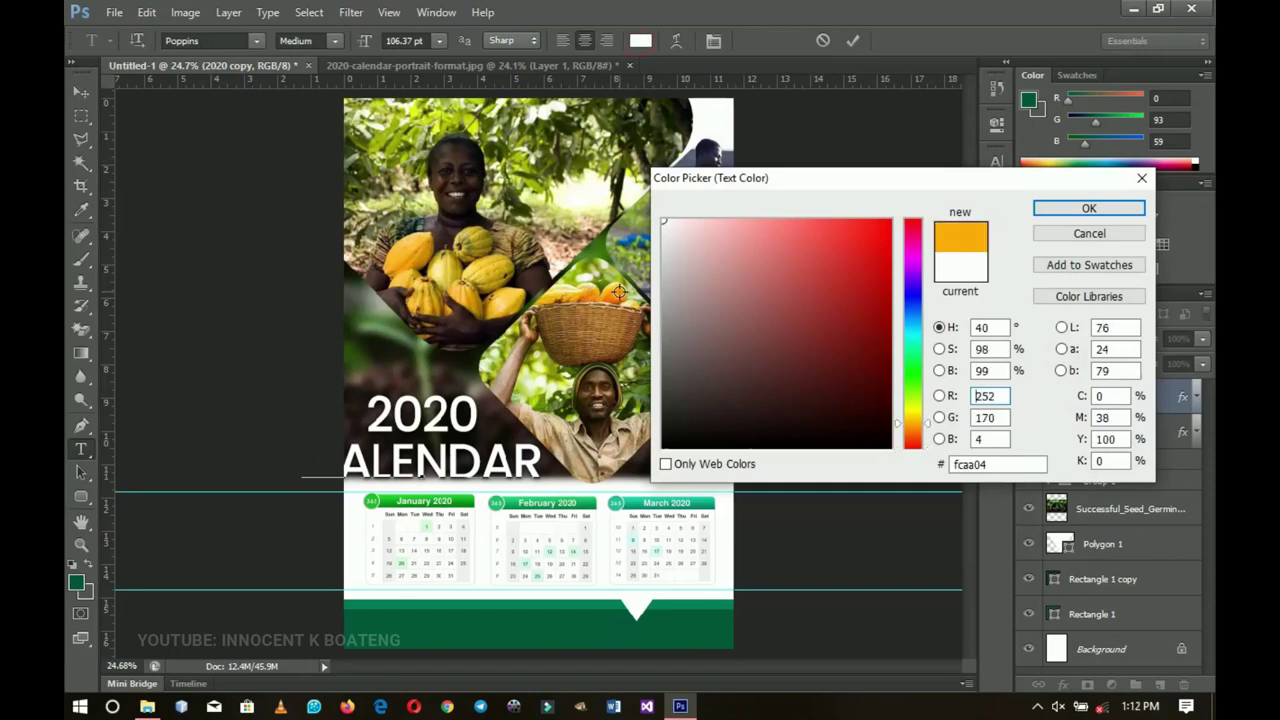
left_click(1128, 207)
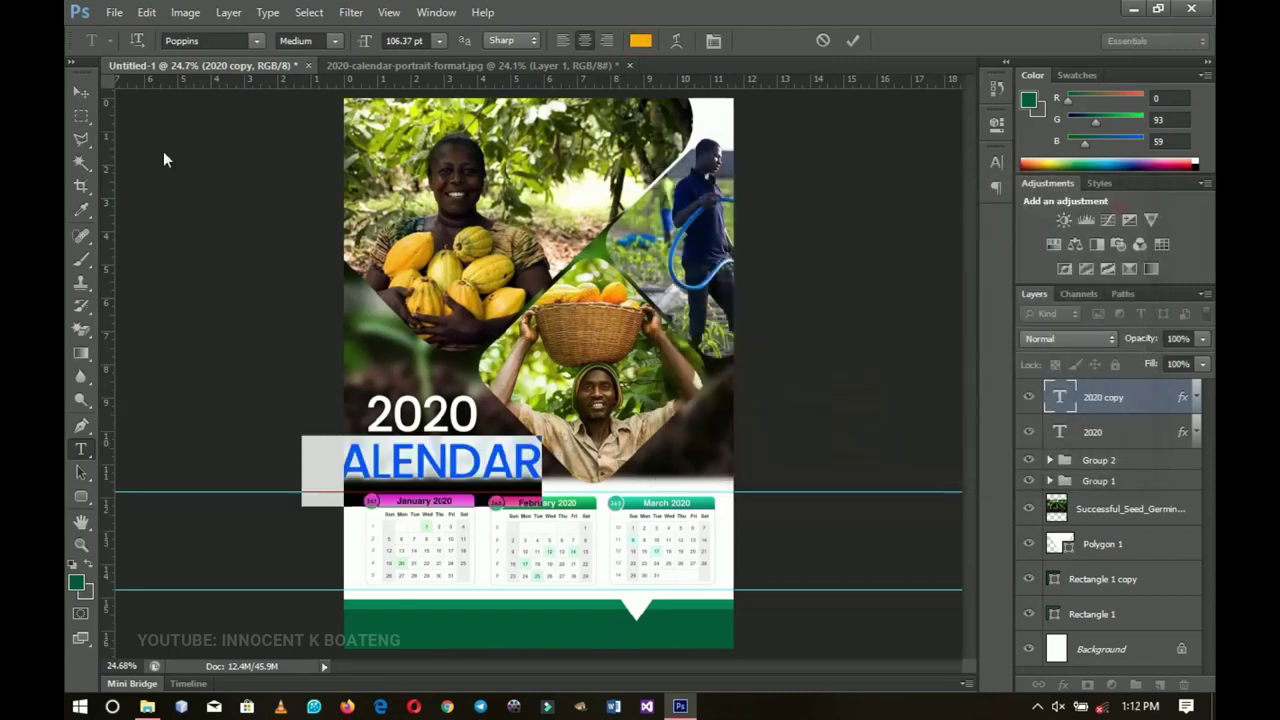
left_click(82, 92)
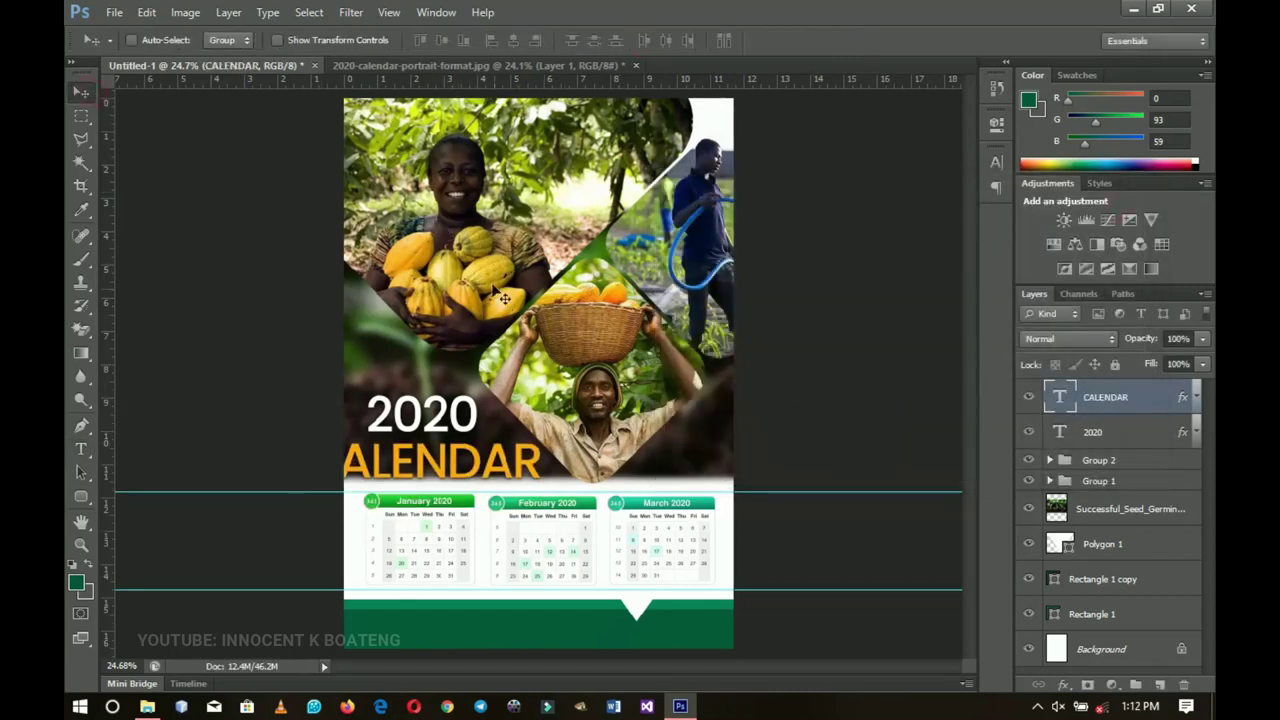
key("ctrl+t")
left_click_drag(541, 436, 466, 446)
key("Return")
Step: Enlarge the 2020 headline slightly above CALENDAR
right_click(458, 415)
left_click(480, 424)
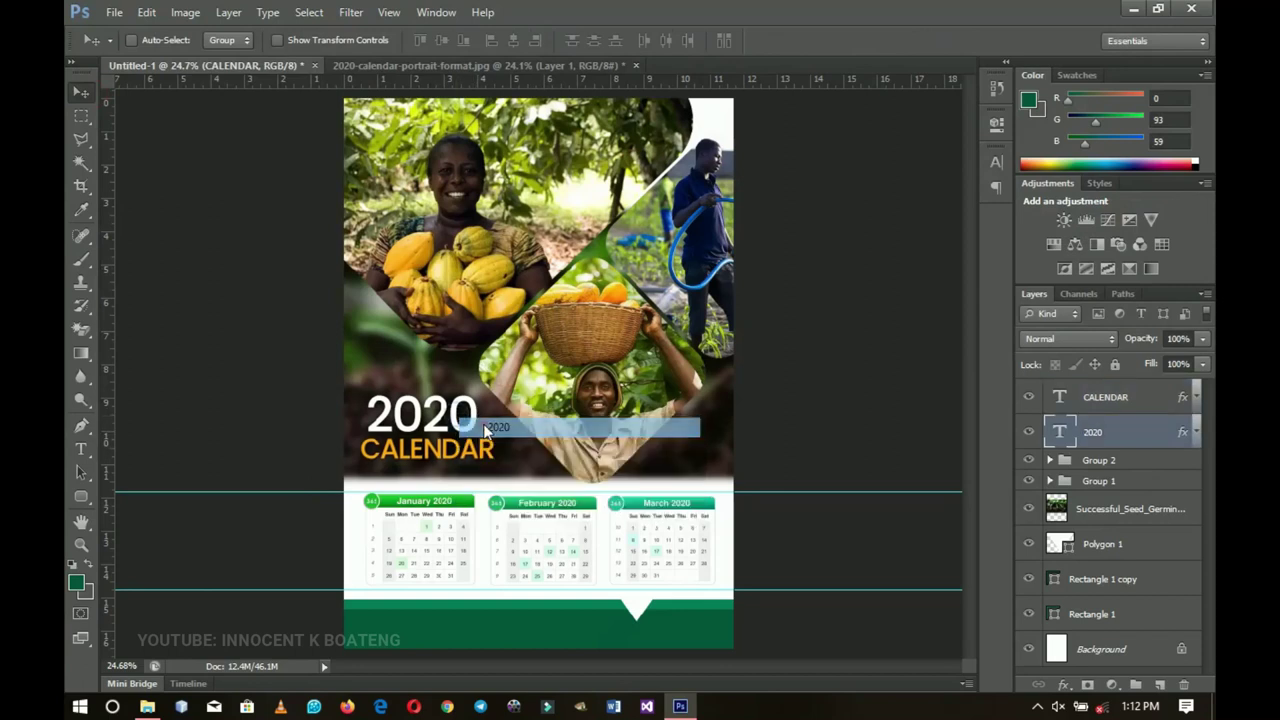
key("ctrl+t")
left_click_drag(478, 390, 479, 423)
key("Return")
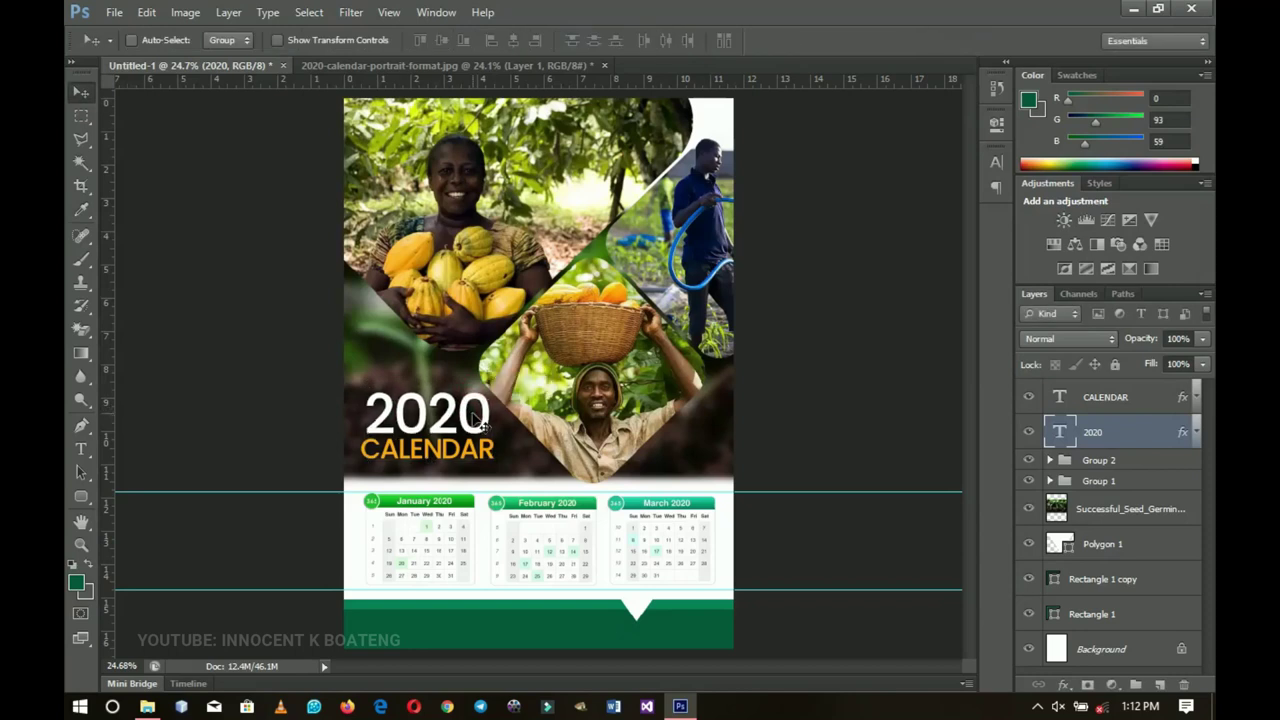
Step: Duplicate the CALENDAR layer, move it into the green footer, and clear its layer style
left_click(1157, 398)
key("ctrl+j")
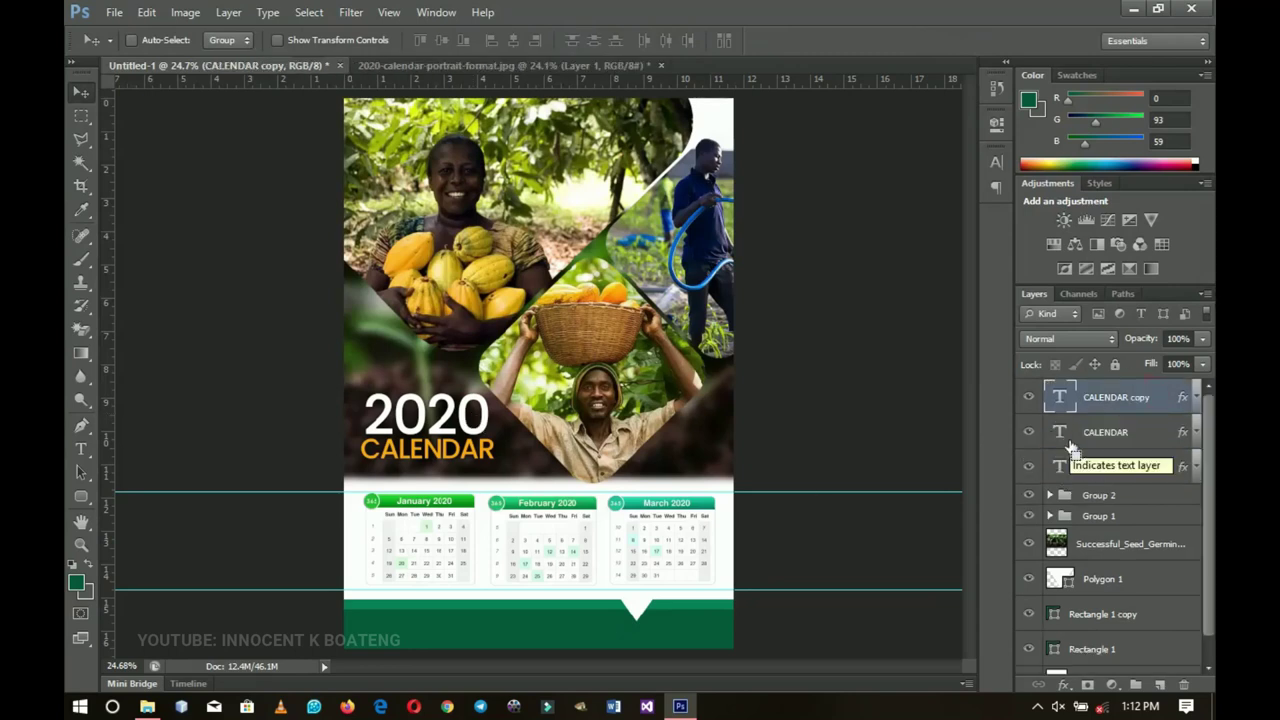
left_click_drag(410, 446, 418, 633)
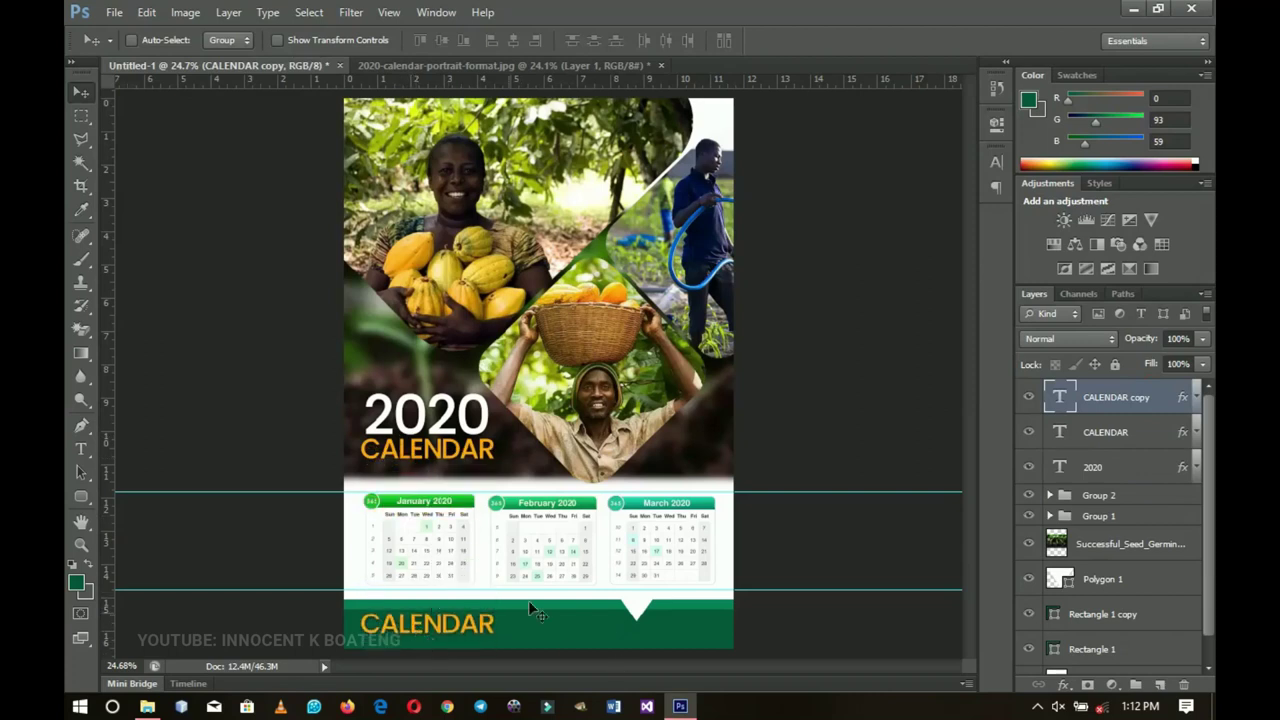
right_click(1133, 403)
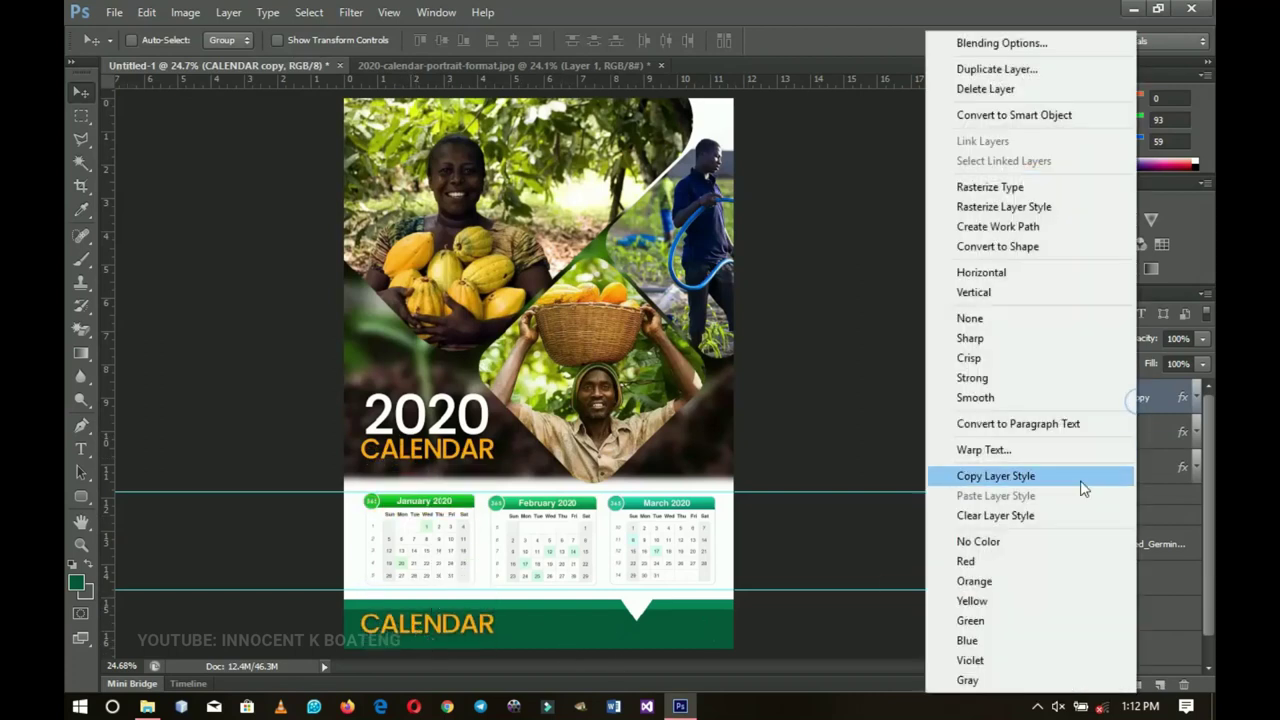
left_click(1028, 516)
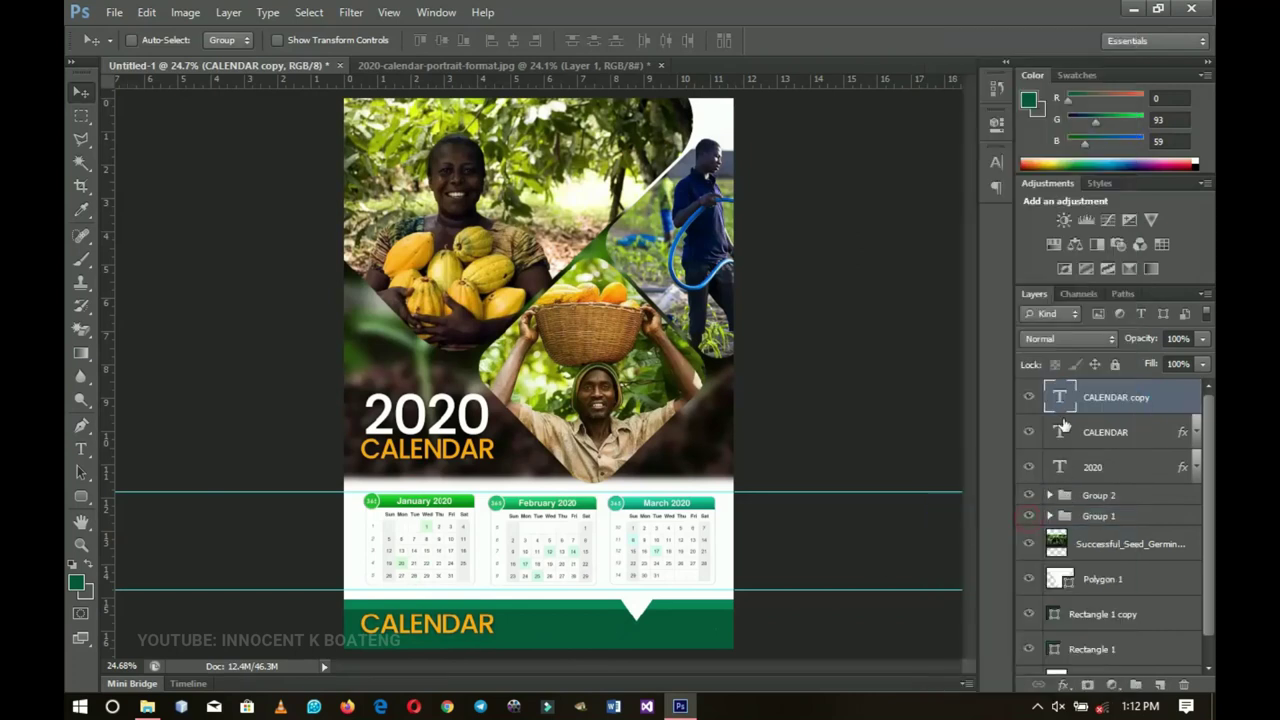
Step: Set the footer CALENDAR copy's text colour to pure white
double_click(1059, 398)
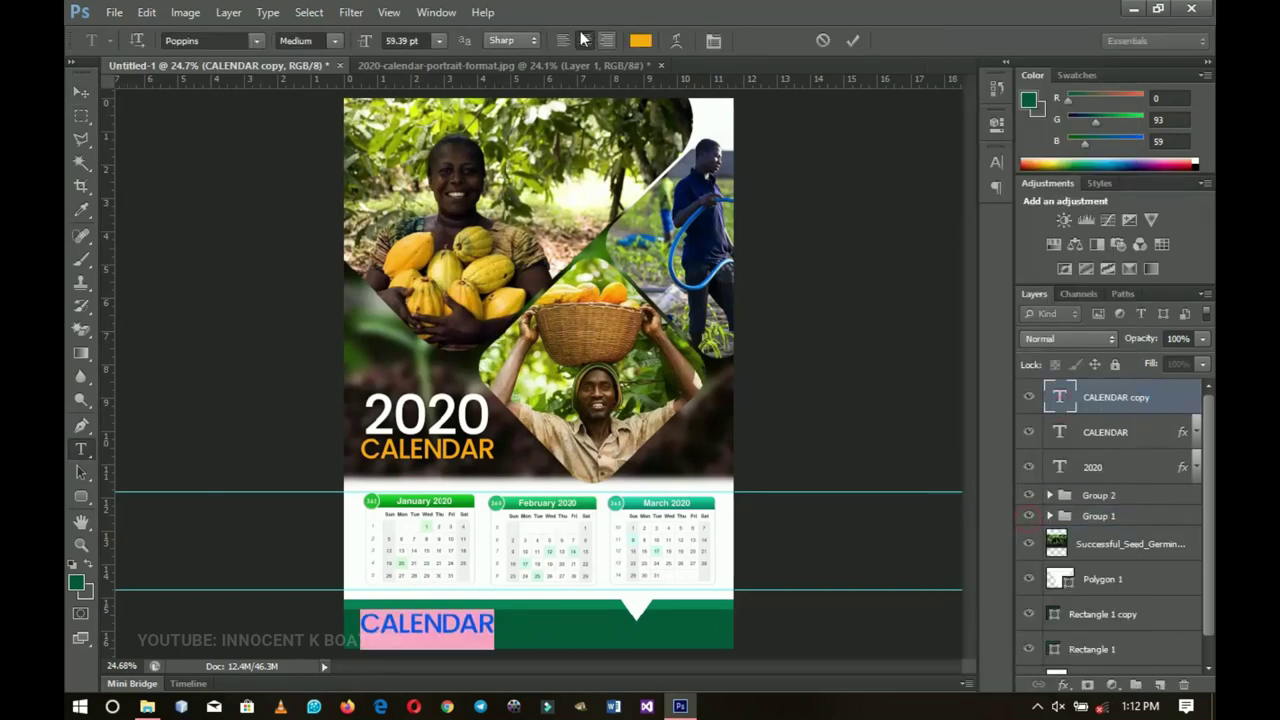
left_click(641, 41)
left_click(664, 221)
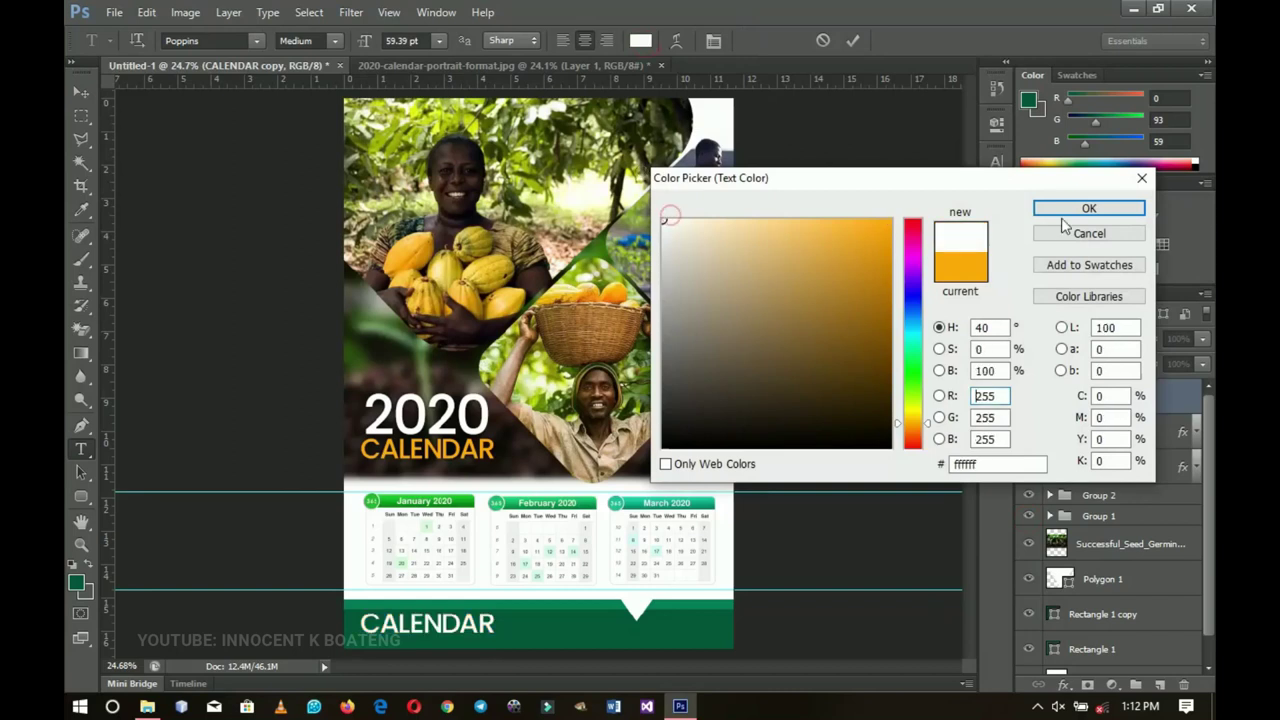
left_click(1071, 214)
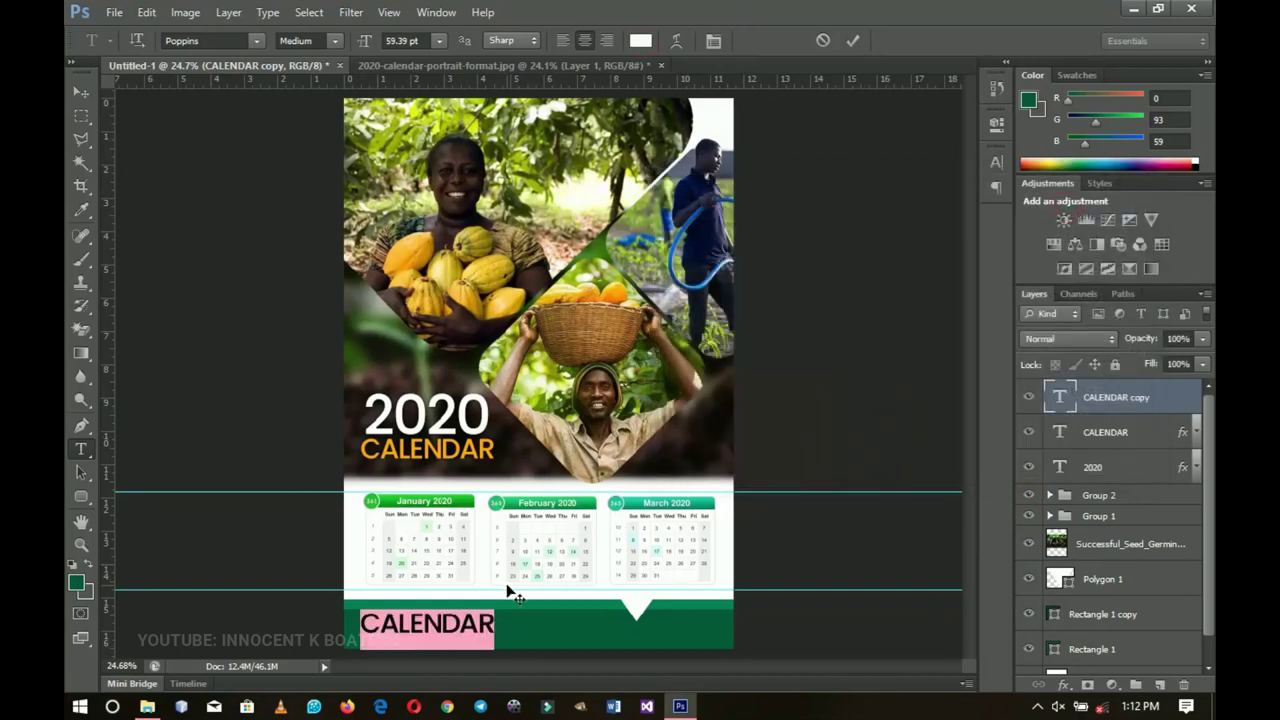
double_click(449, 622)
Step: Replace the footer word with 'Jan 1: New Year's Eve' and shrink it to about half size
key("BackSpace")
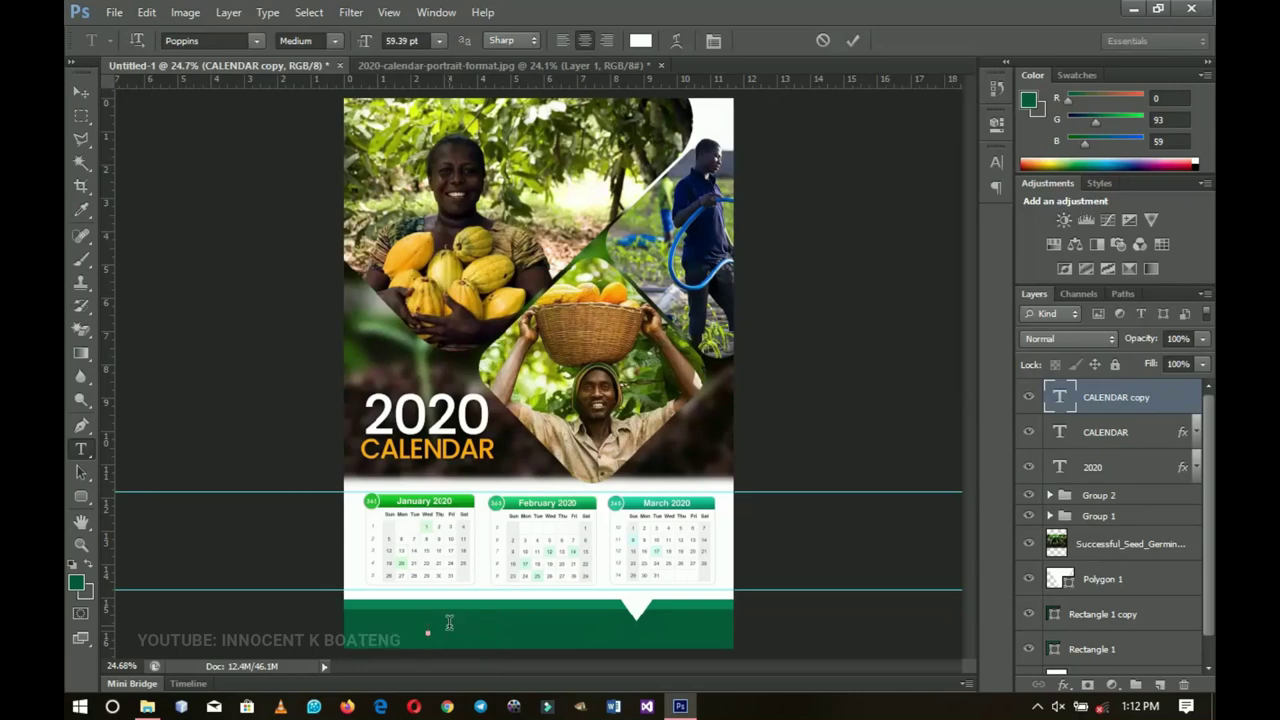
type("Jan 1: New Year's Eve")
key("ctrl+Return")
key("ctrl+t")
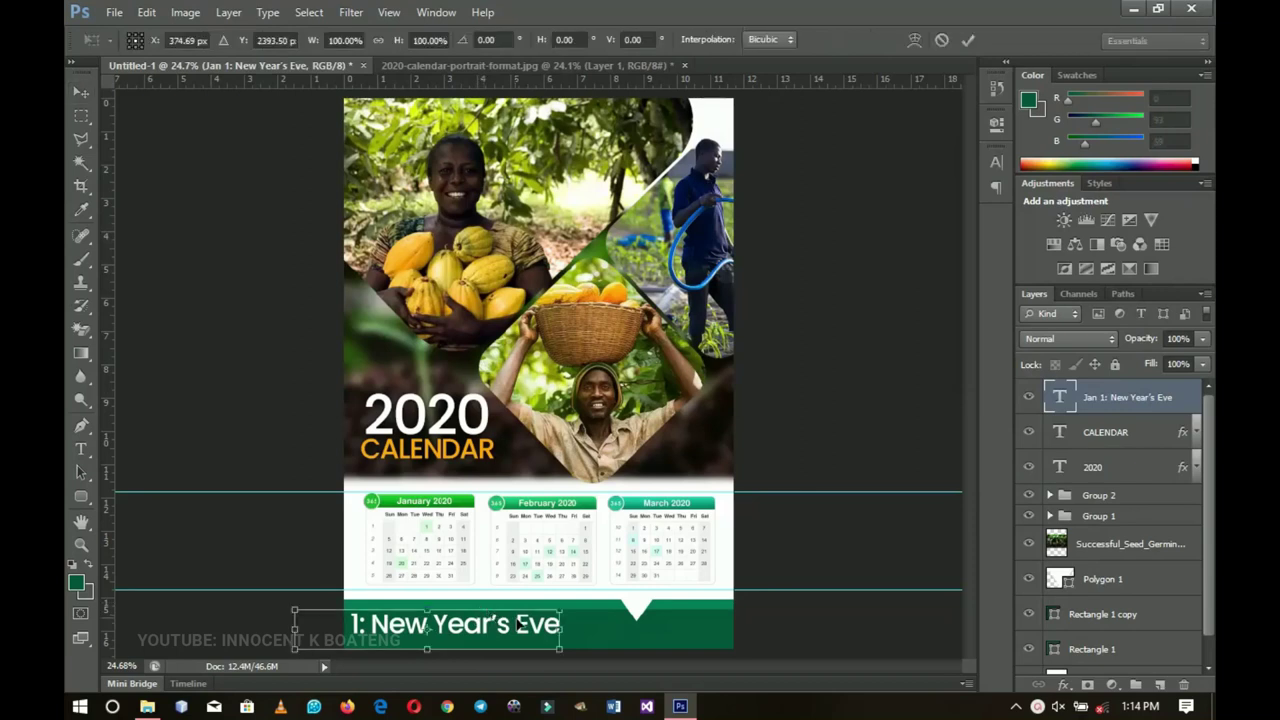
left_click_drag(565, 609, 443, 449)
key("v")
Step: Zoom in on the footer band and nudge the holiday line up and right
scroll(440, 638, "up", 3)
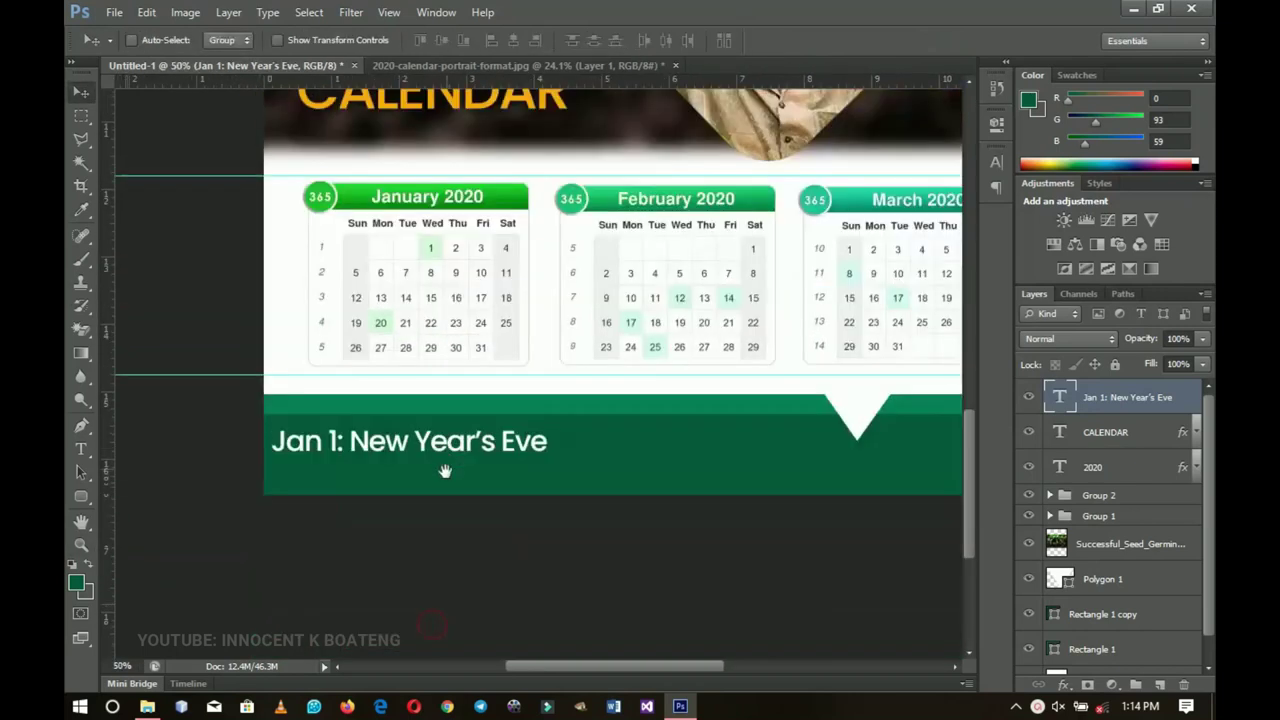
key("z")
left_click(450, 464)
key("v")
left_click_drag(508, 508, 488, 533)
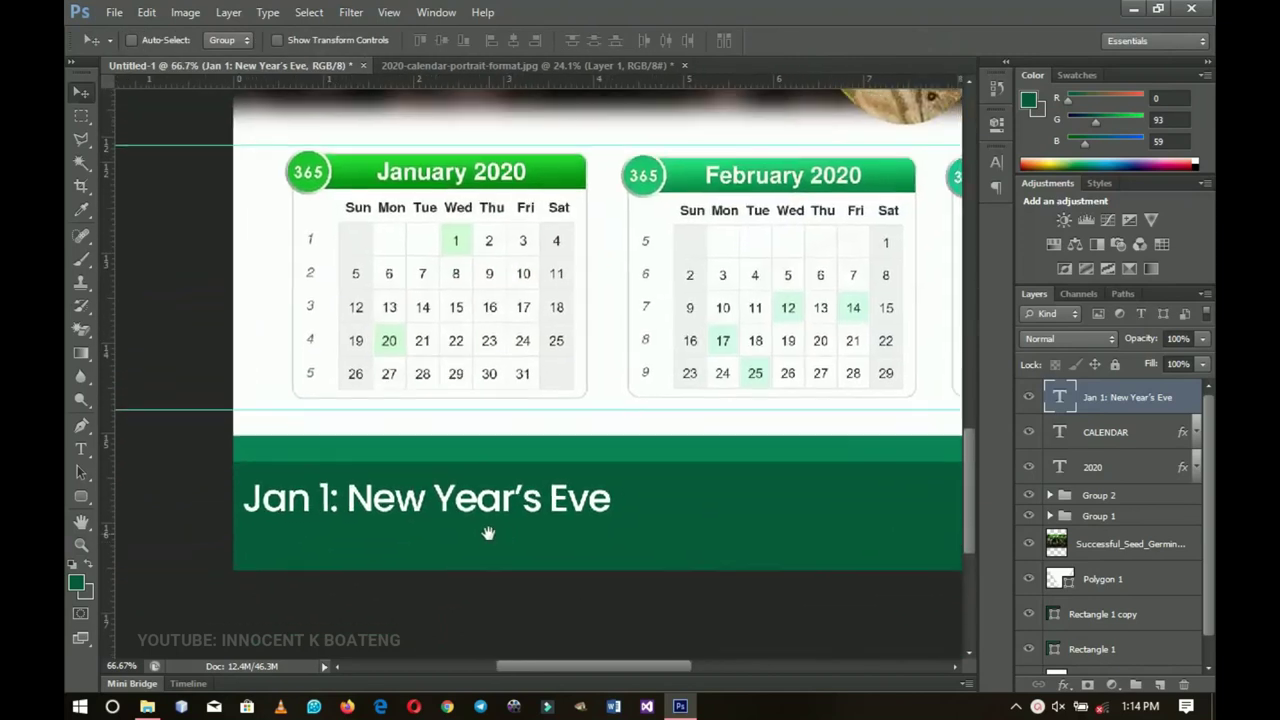
key("z")
left_click(489, 531)
key("v")
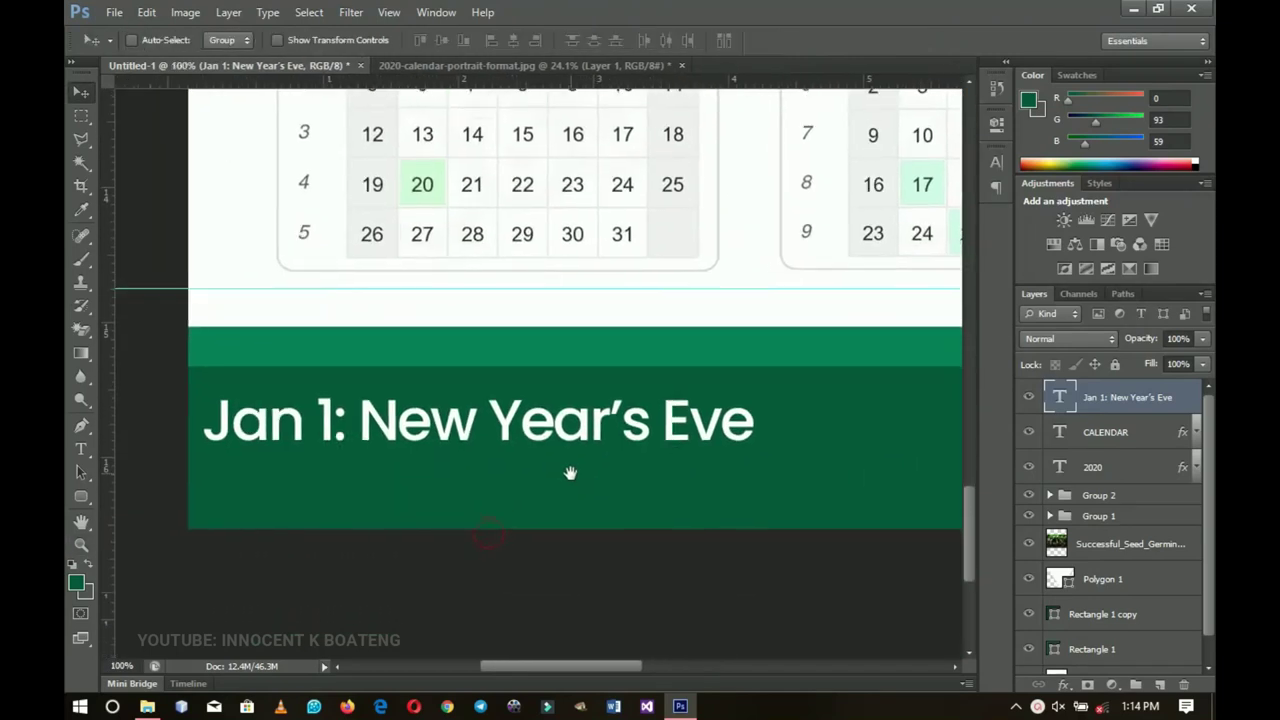
left_click_drag(552, 469, 566, 456)
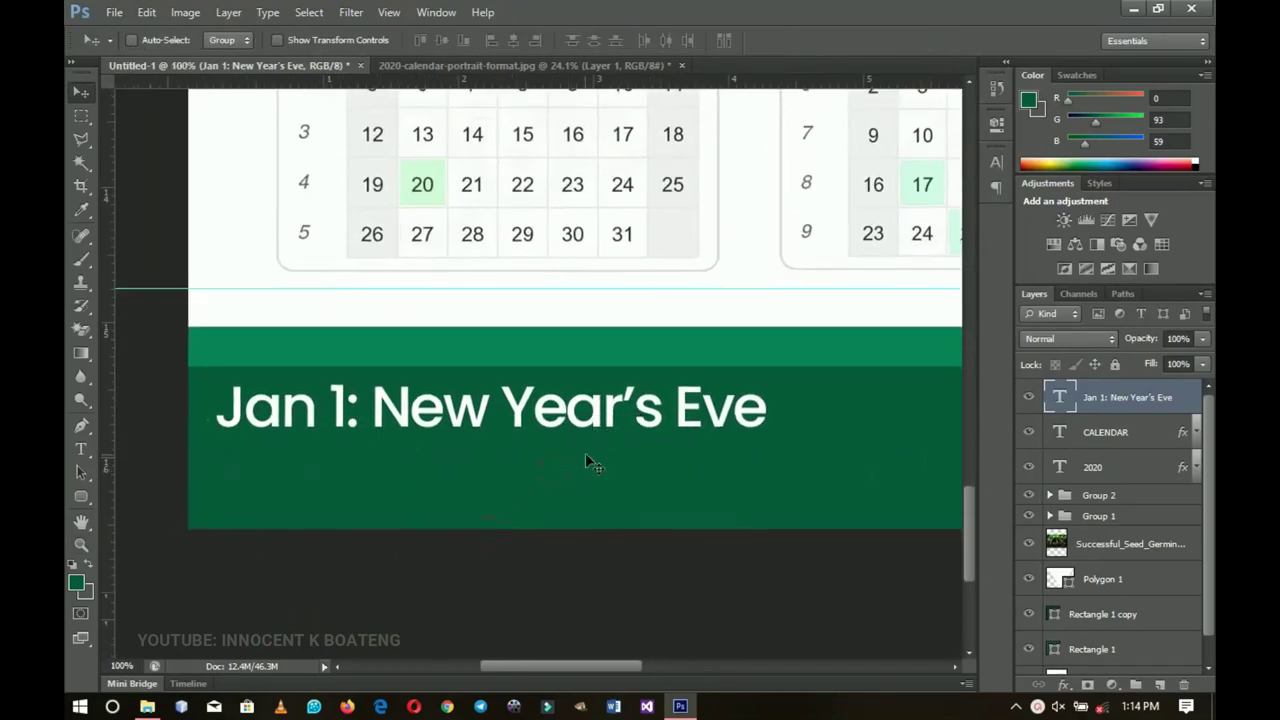
Step: Add the line 'Jan 19: Birthday' and left-align the holiday text
key("t")
left_click(762, 405)
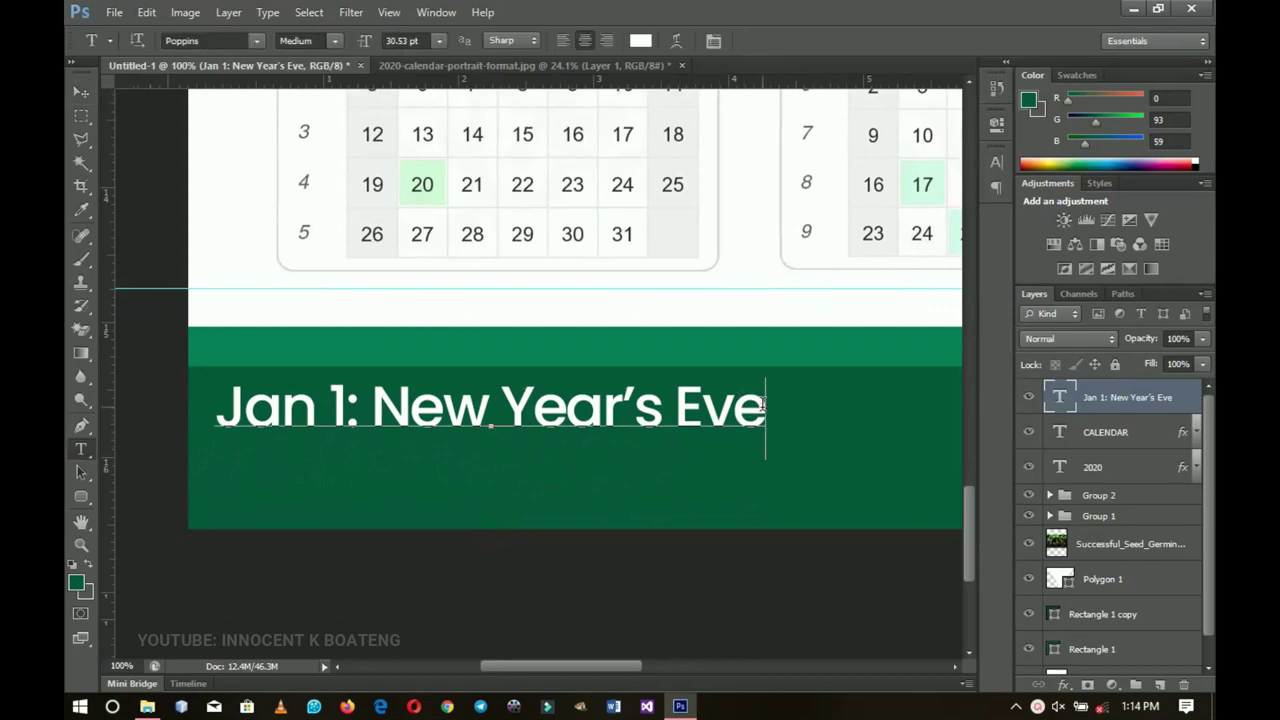
type("Jan 19: ")
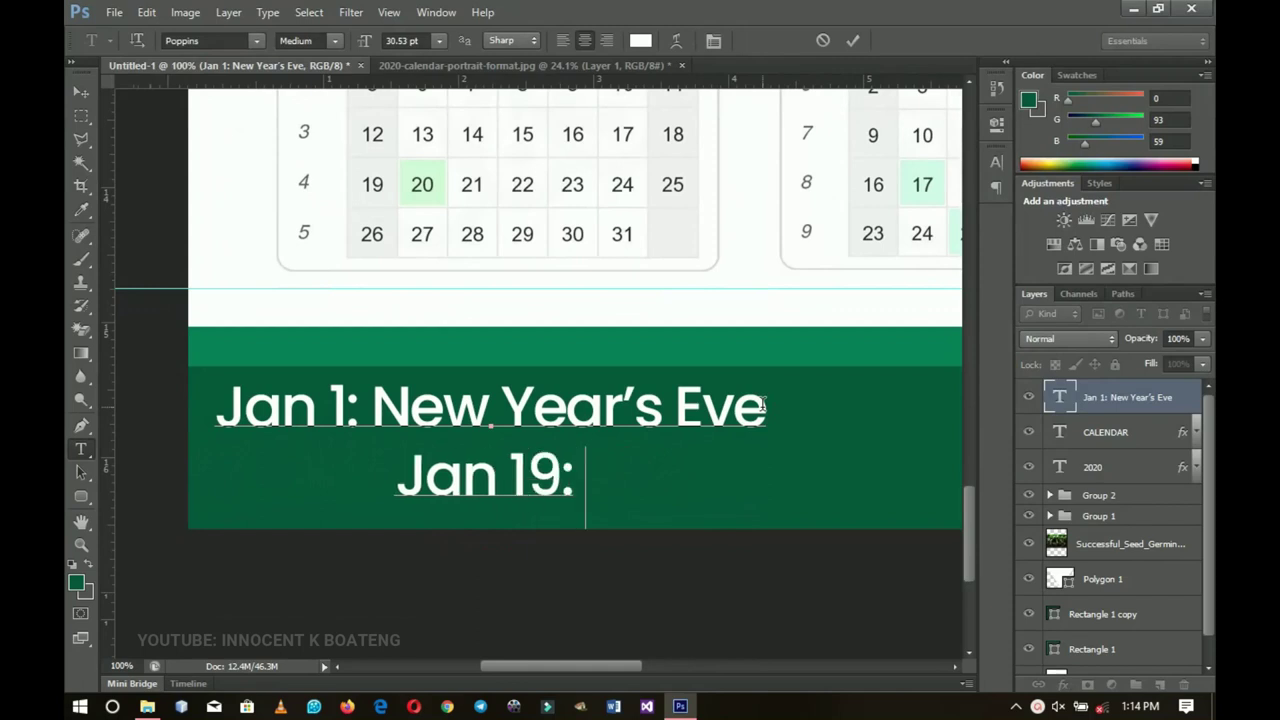
type("Birthday")
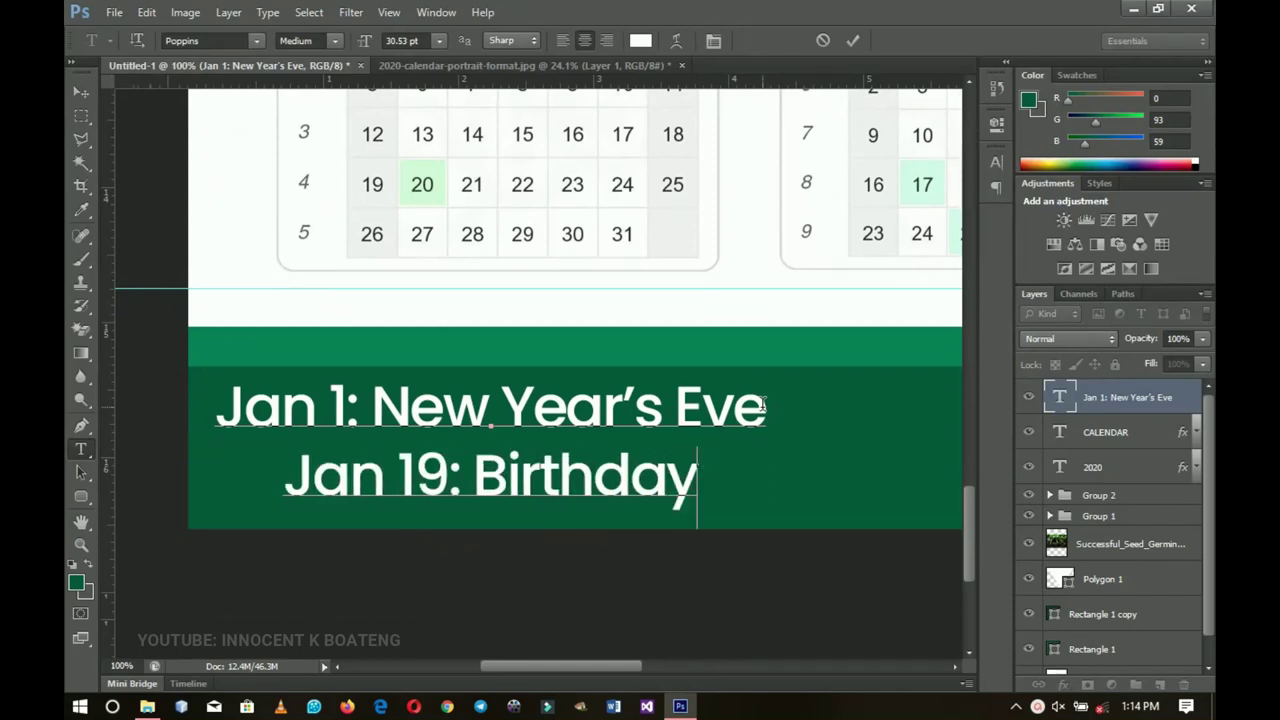
key("ctrl+a")
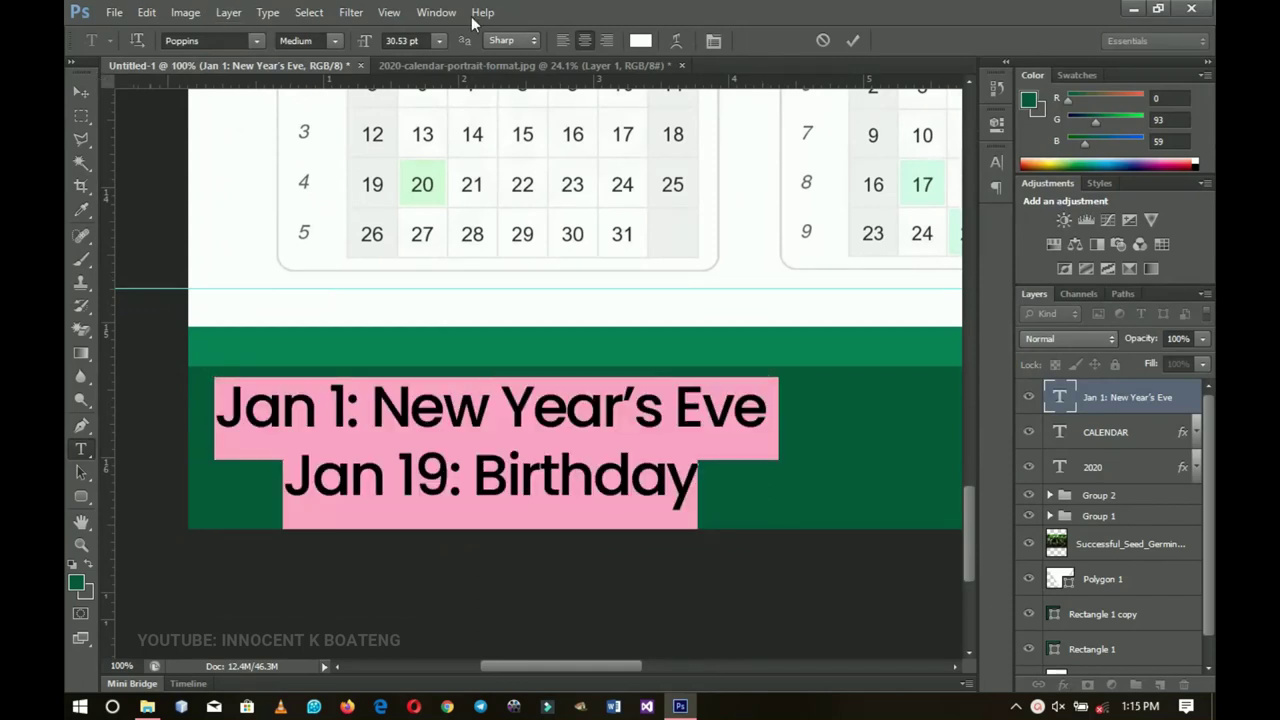
left_click(562, 40)
key("ctrl+Return")
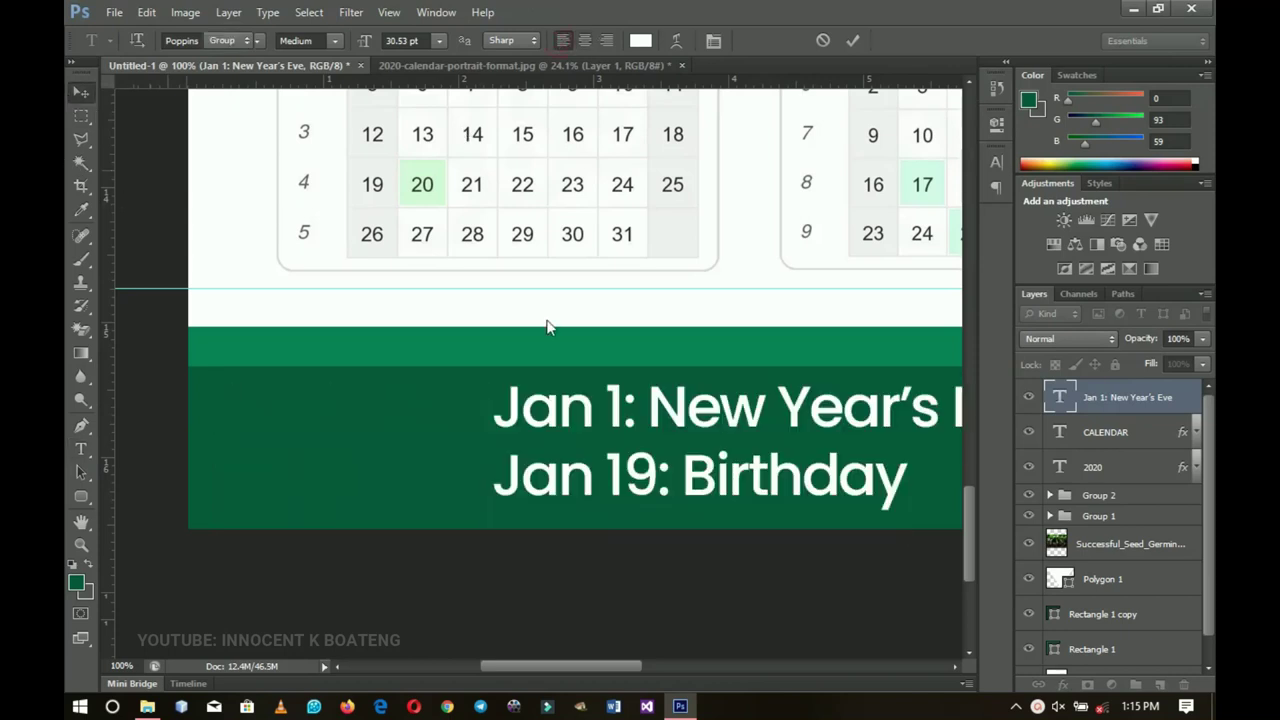
key("z")
scroll(507, 449, "down", 5)
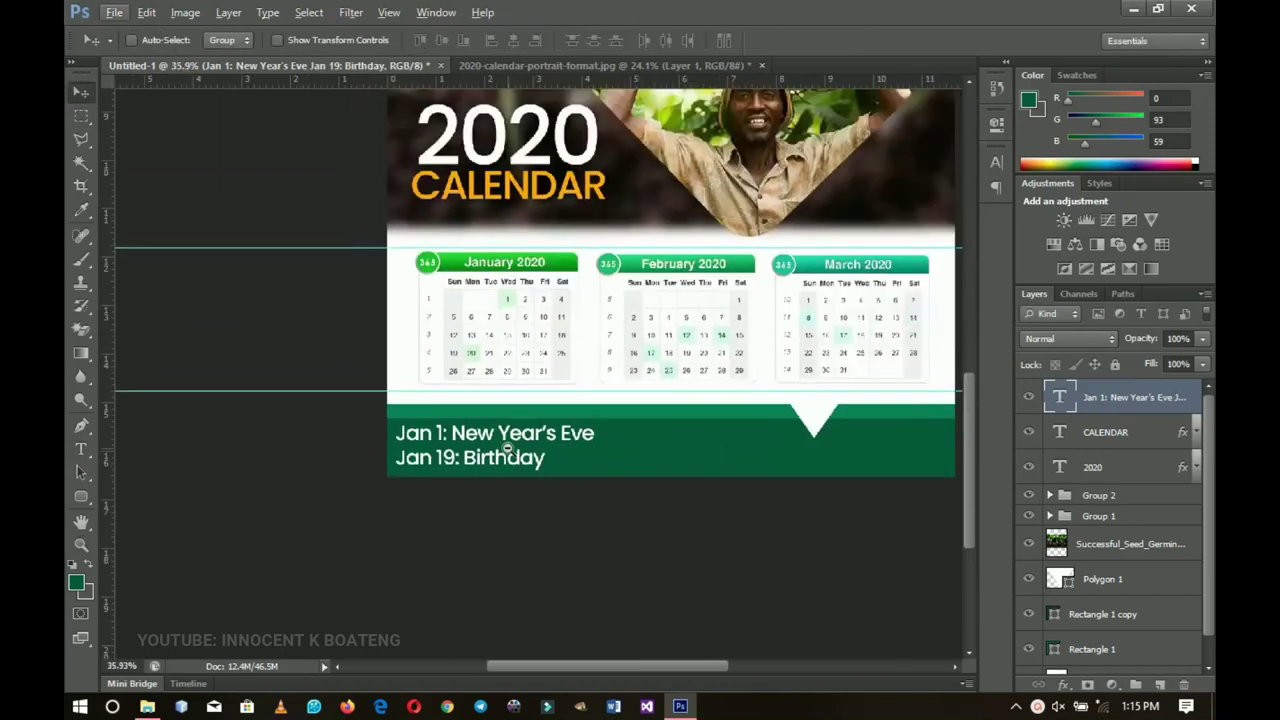
Step: Duplicate the holiday text to the footer's right end and replace it with the contact phone number
scroll(507, 449, "down", 1)
scroll(505, 436, "down", 3)
key("v")
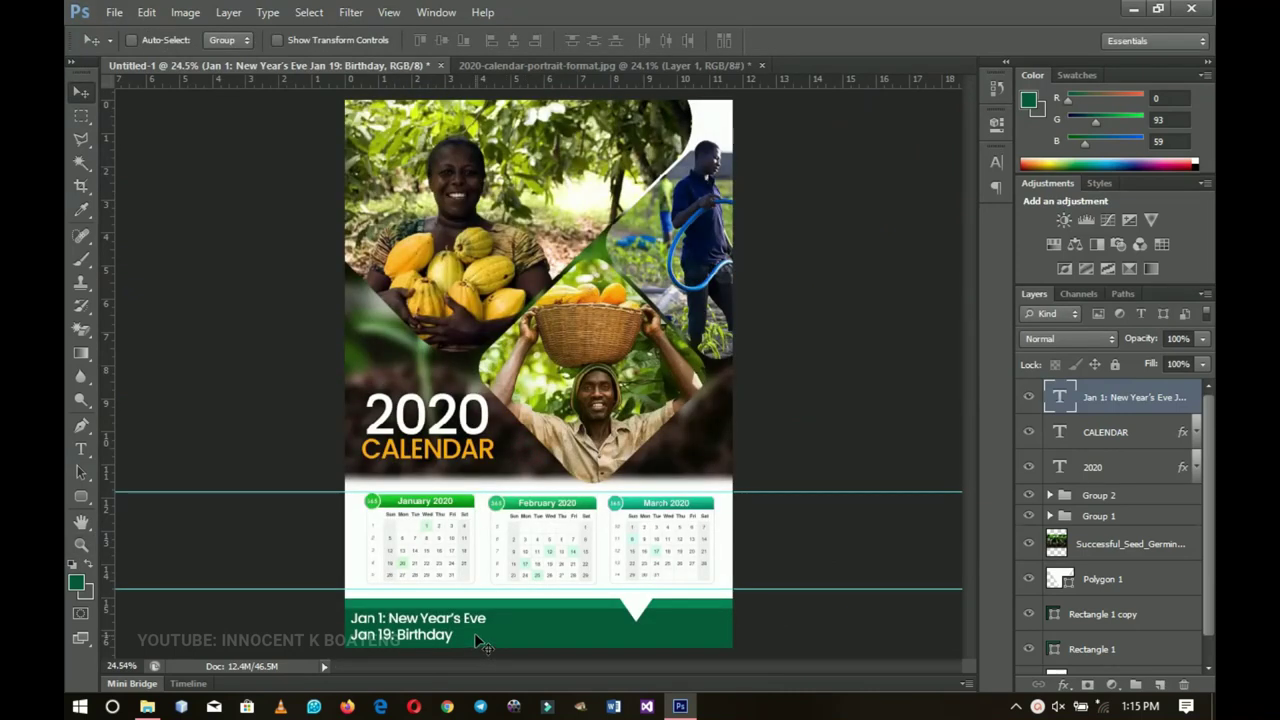
key("ctrl+j")
left_click_drag(455, 622, 679, 621)
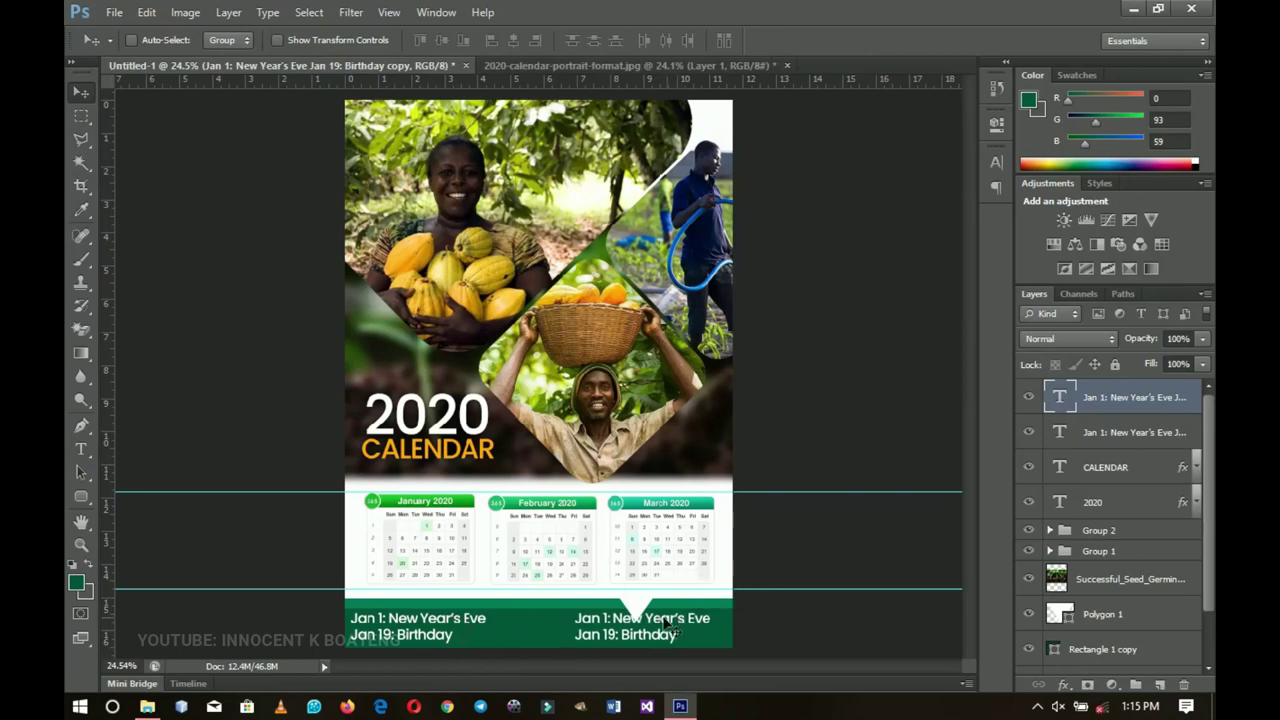
double_click(650, 624)
key("ctrl+a")
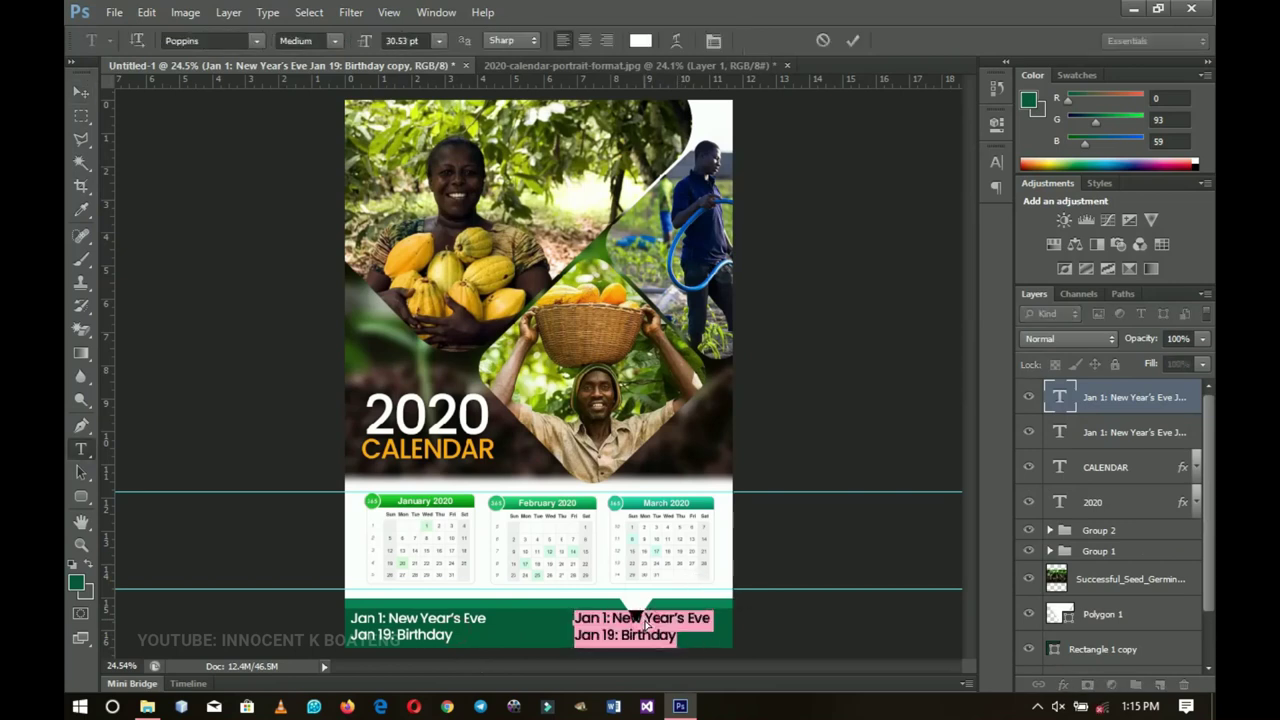
key("BackSpace")
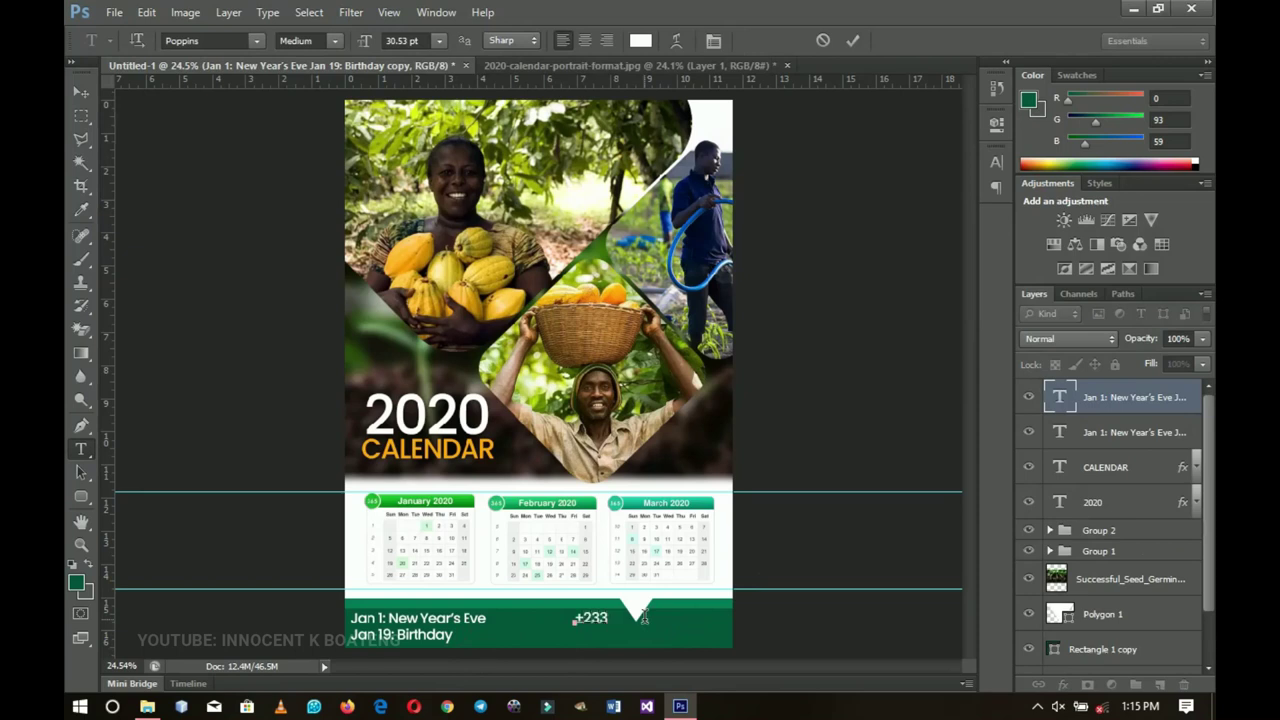
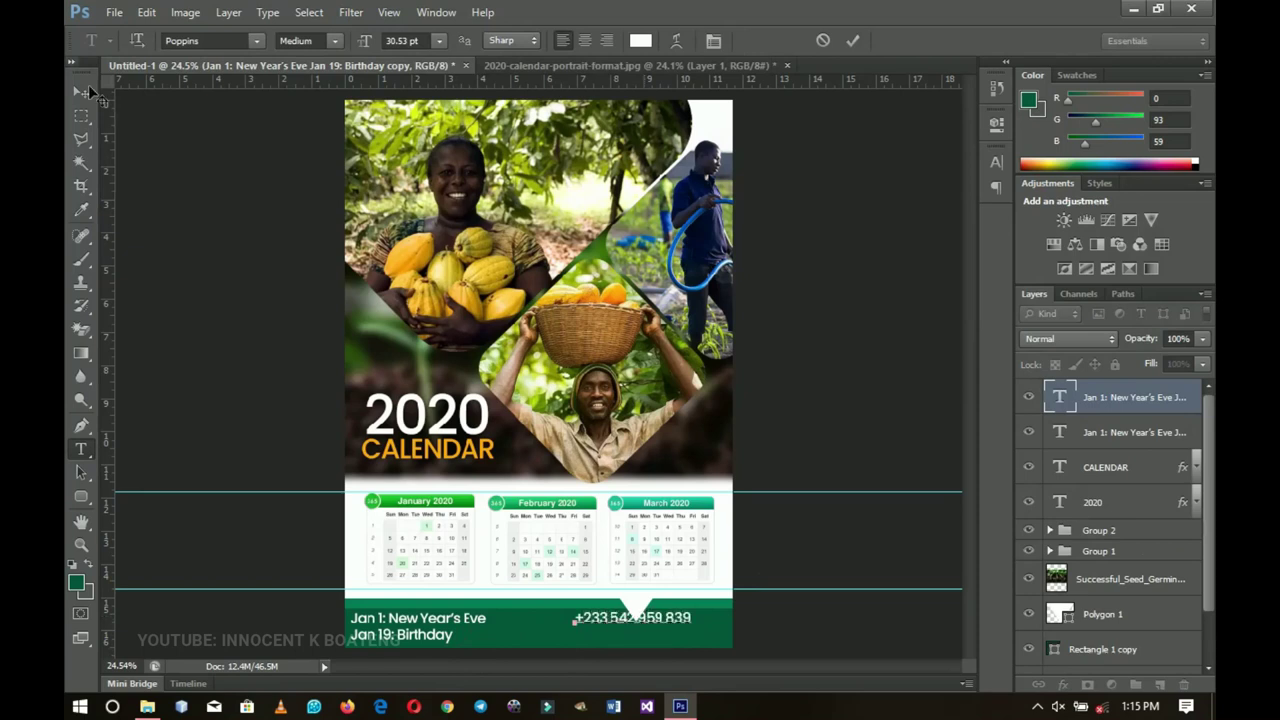
left_click(80, 93)
left_click_drag(695, 630, 701, 640)
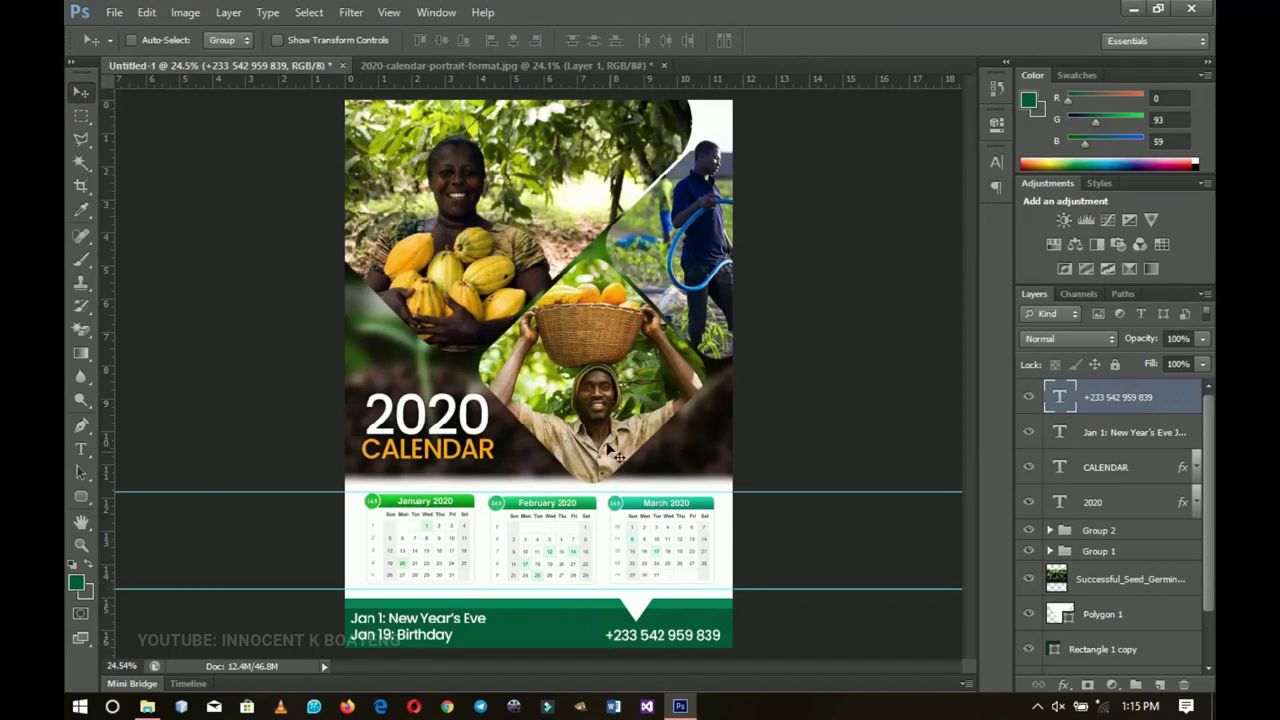
key("ctrl+0")
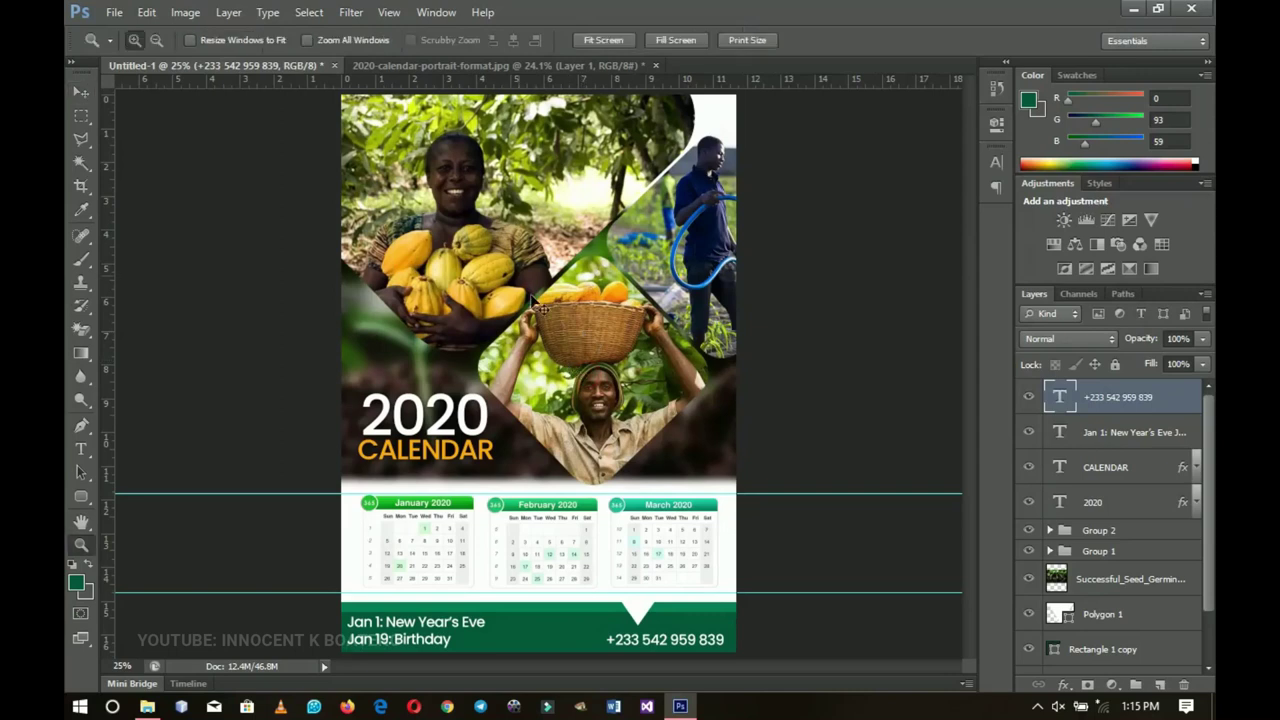
key("ctrl+plus")
left_click_drag(527, 382, 529, 384)
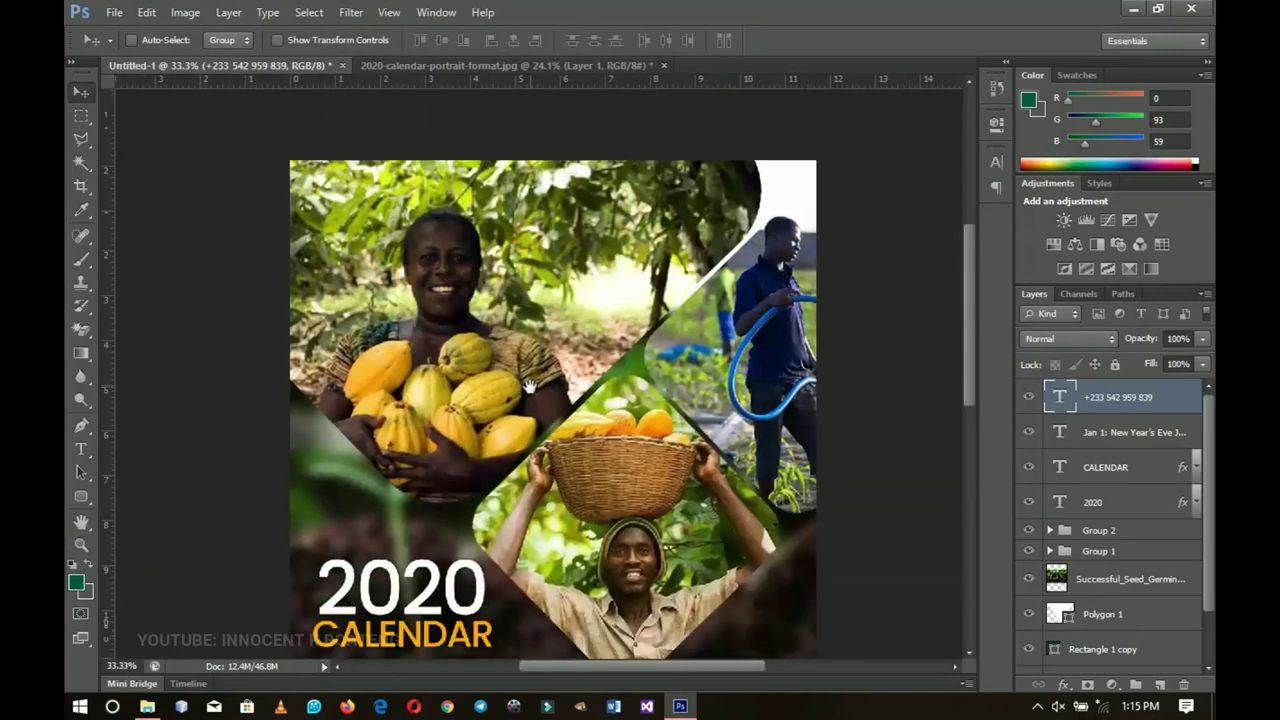
right_click(460, 308)
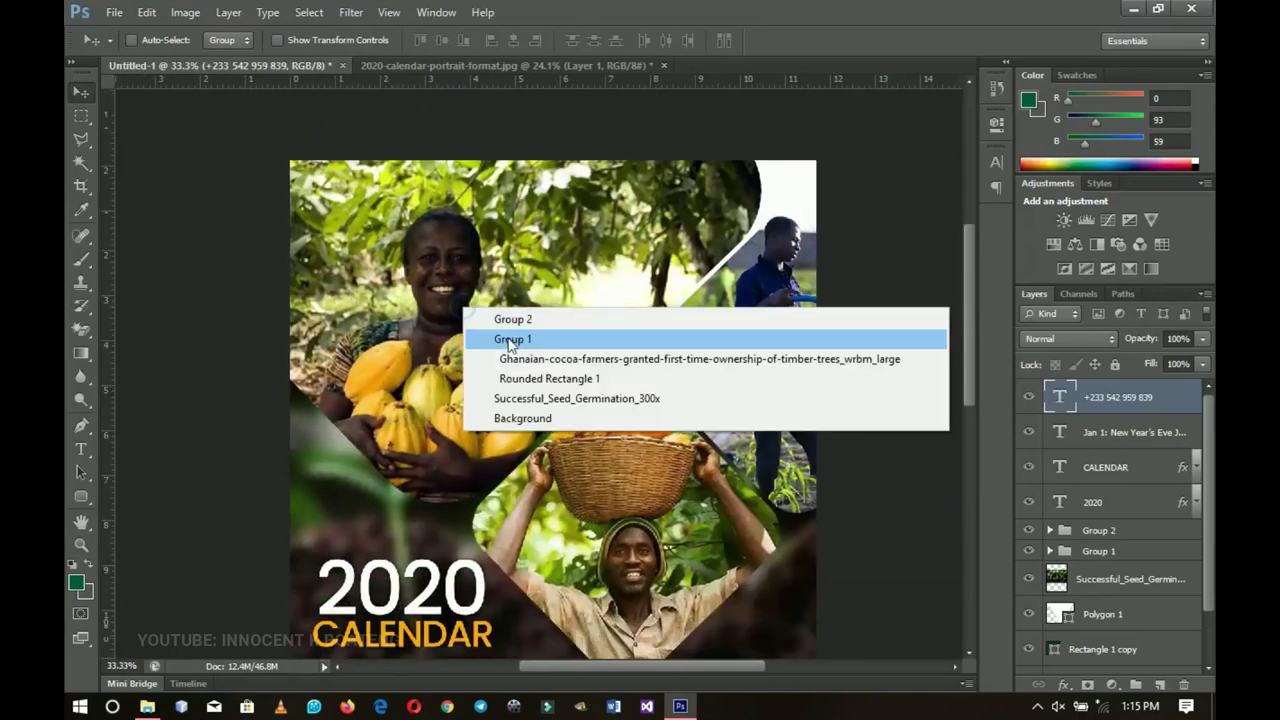
left_click(513, 352)
scroll(740, 470, "down", 1)
scroll(1157, 545, "down", 3)
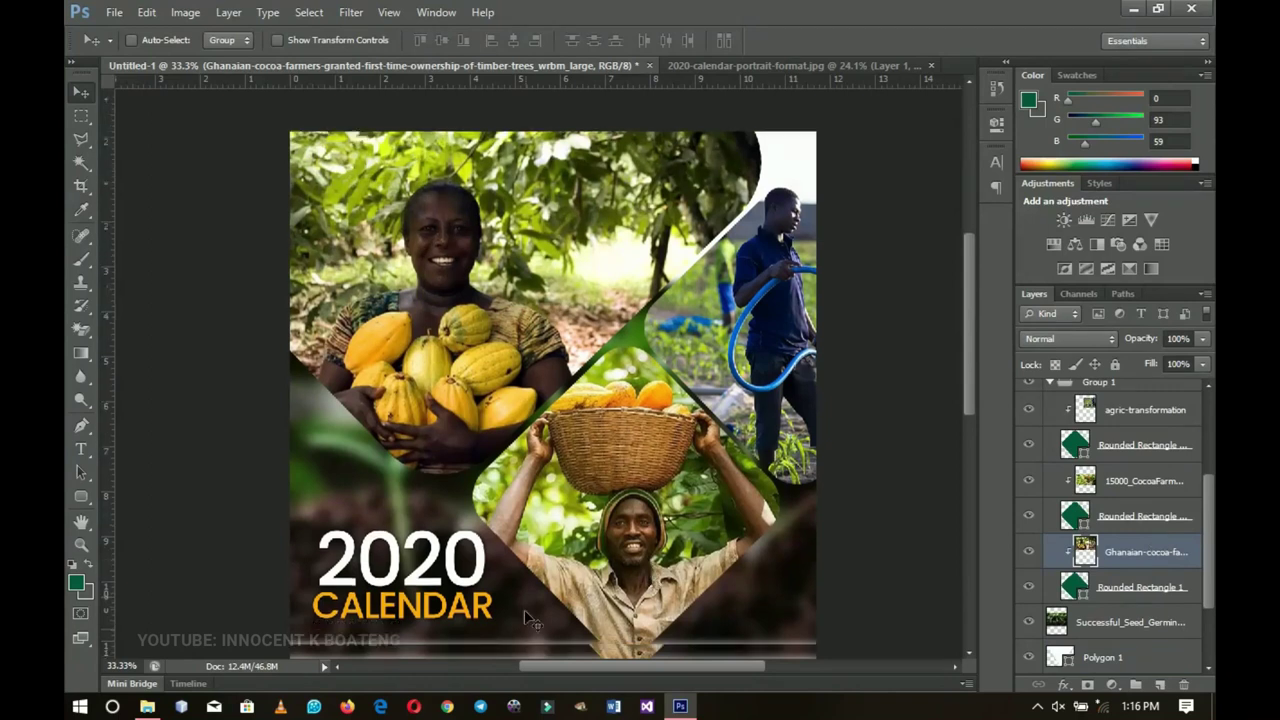
scroll(565, 562, "down", 3)
scroll(565, 562, "down", 3)
scroll(563, 560, "up", 4)
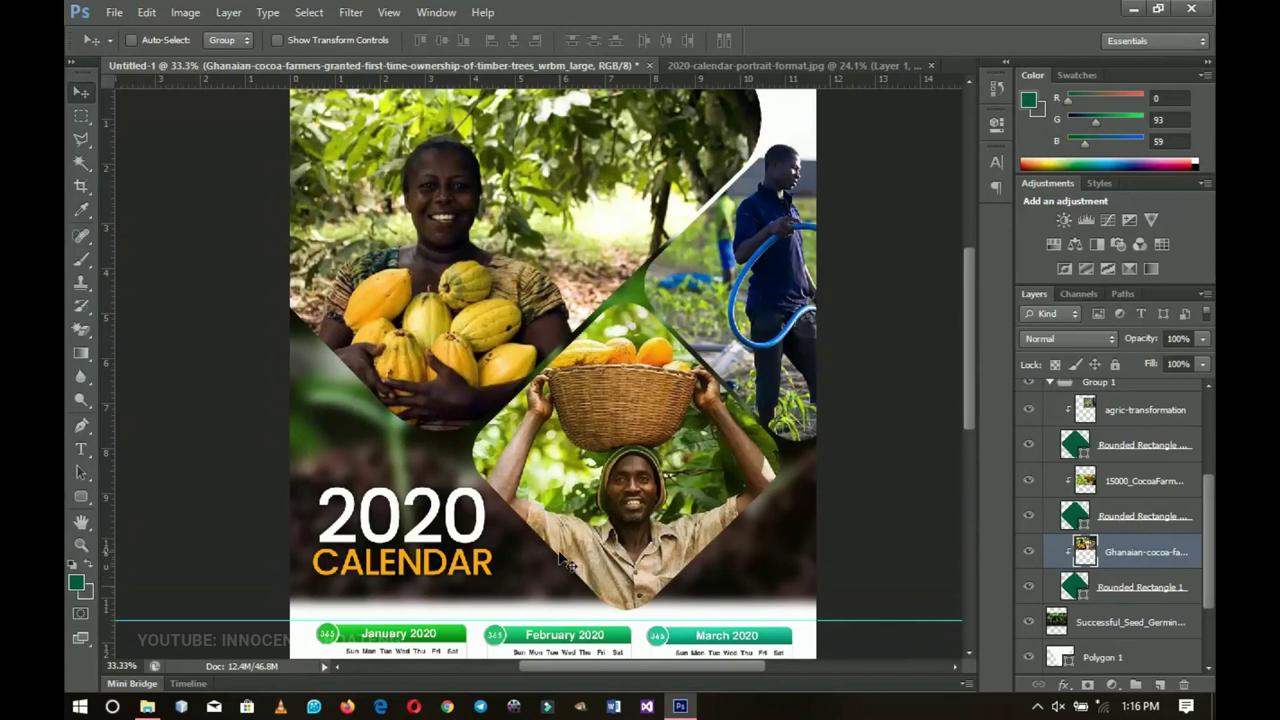
scroll(565, 562, "up", 2)
scroll(586, 563, "down", 4)
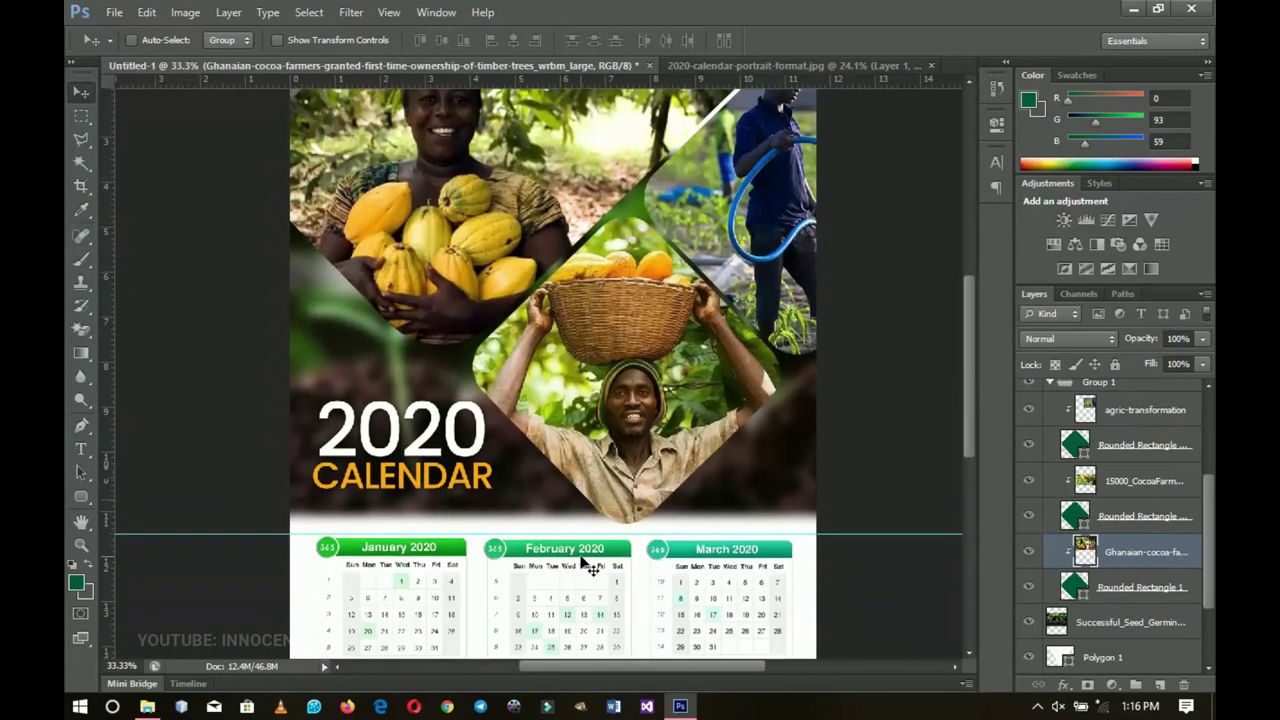
scroll(588, 568, "up", 2)
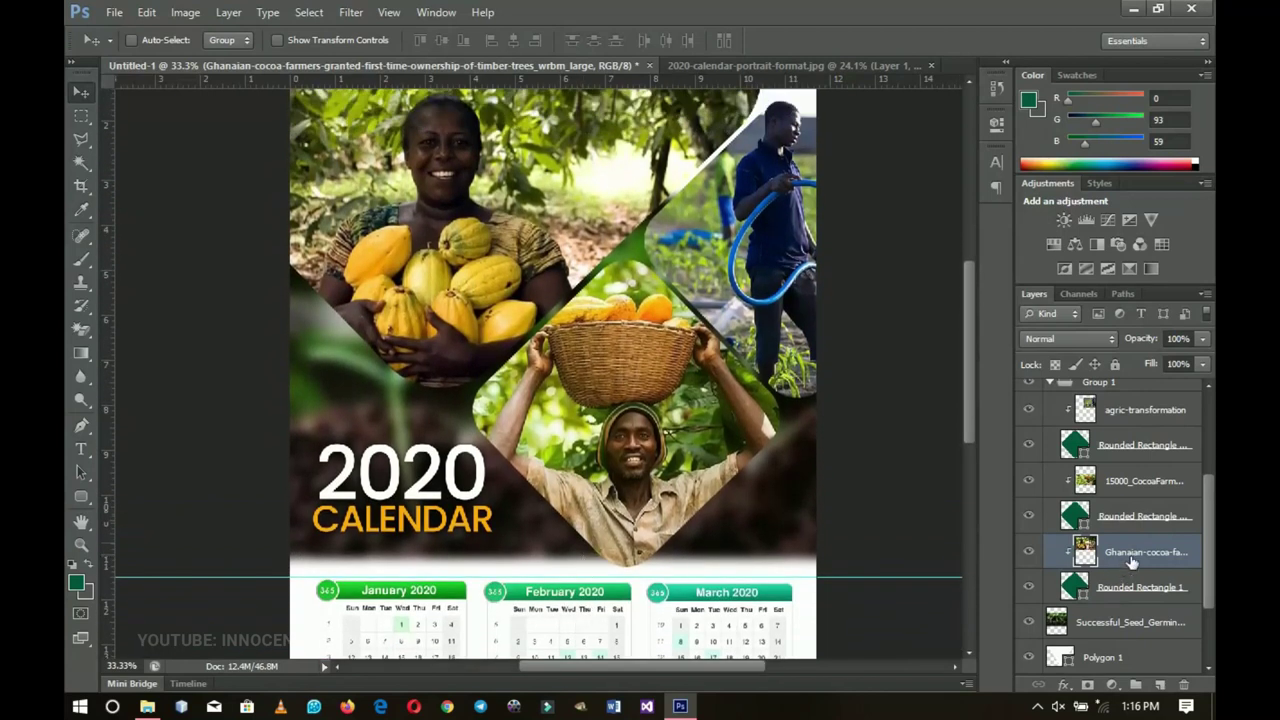
key("Delete")
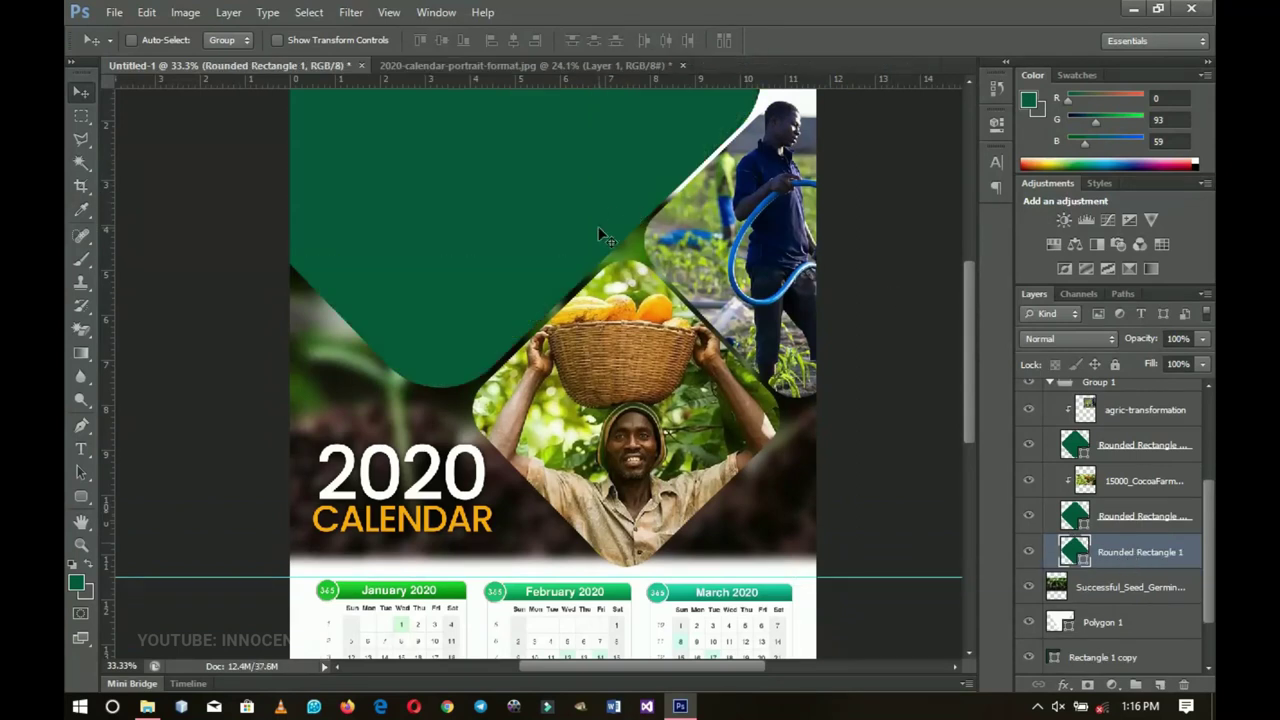
key("ctrl+z")
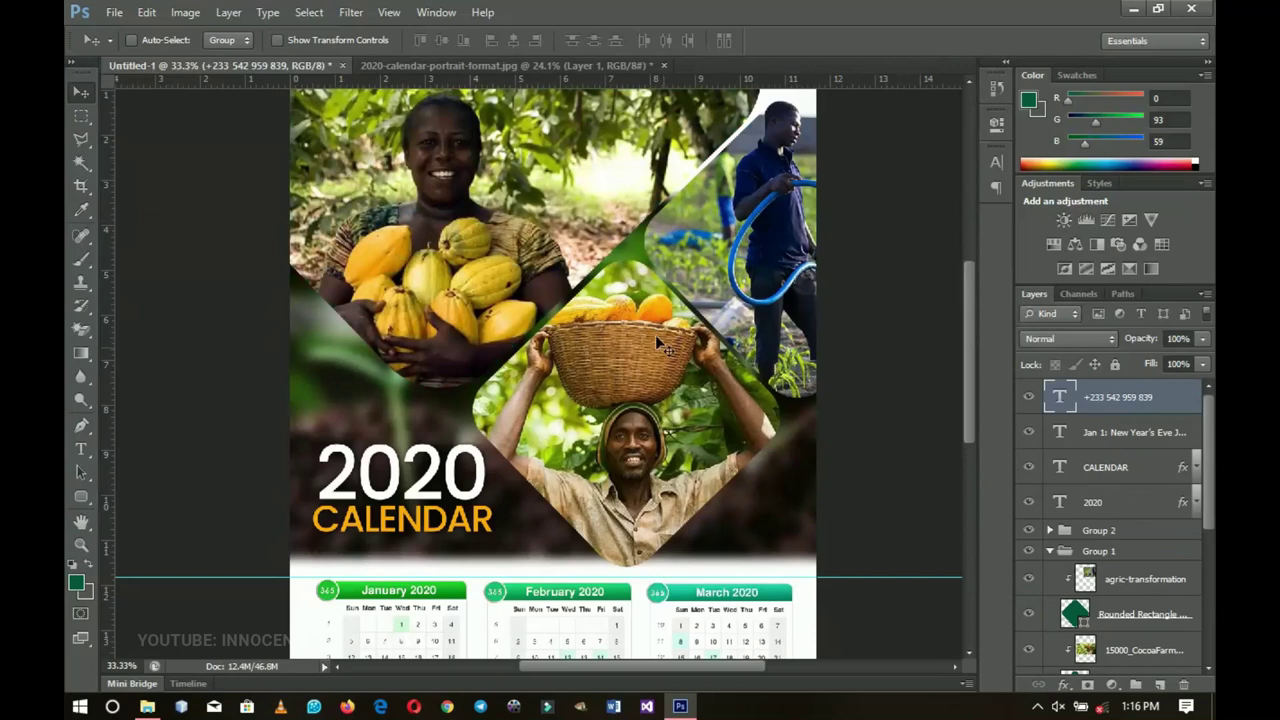
scroll(750, 400, "down", 3)
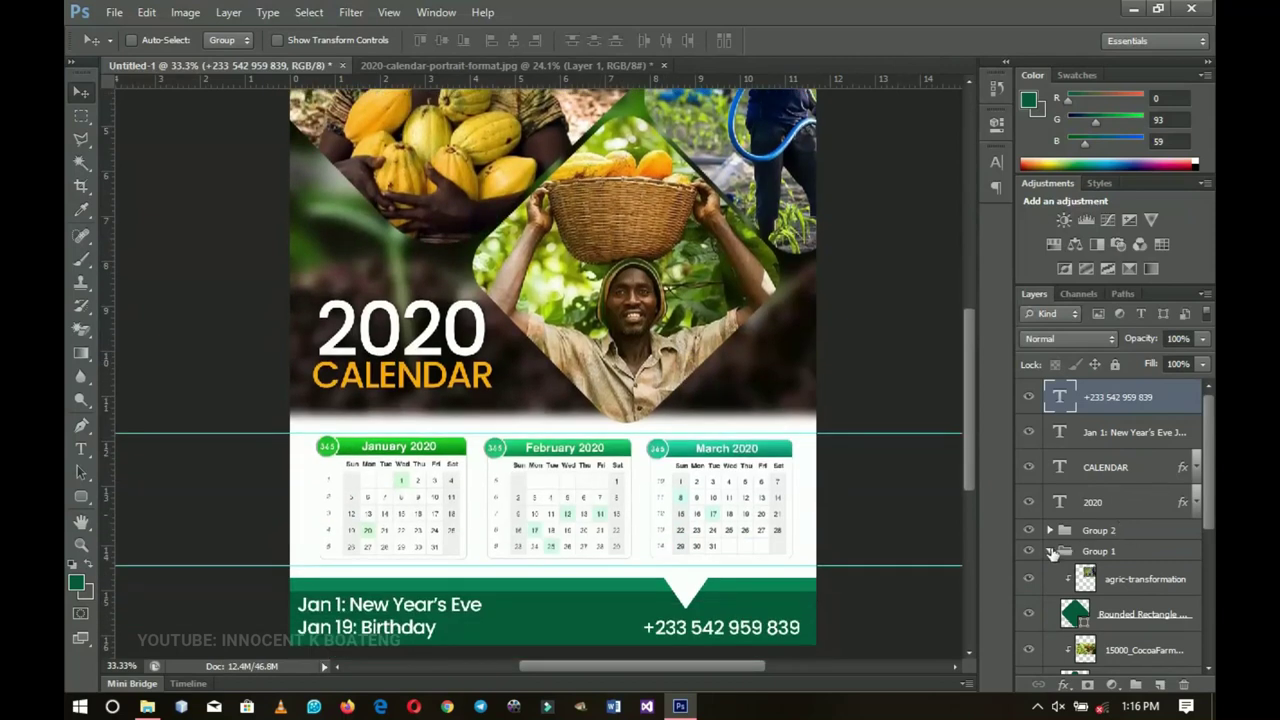
Step: Scale Group 2's month calendars up to about 106%
left_click(1050, 551)
left_click(1080, 530)
scroll(561, 436, "down", 2)
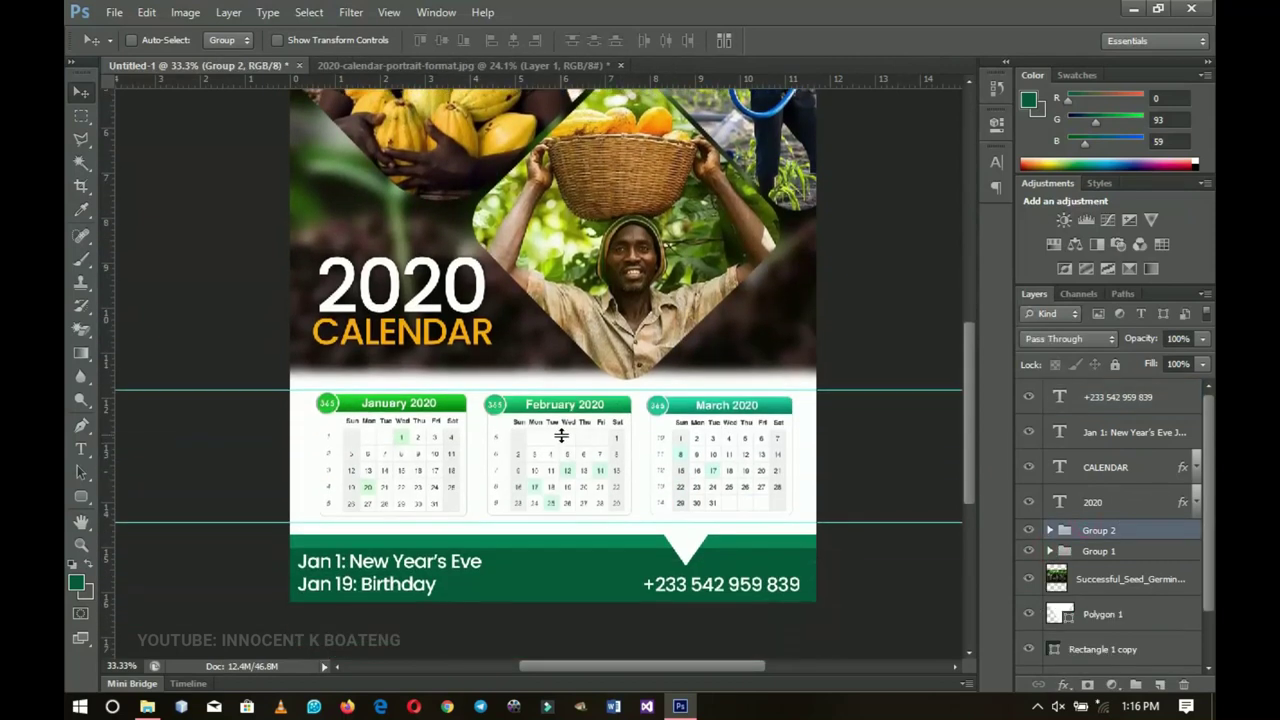
key("ctrl+t")
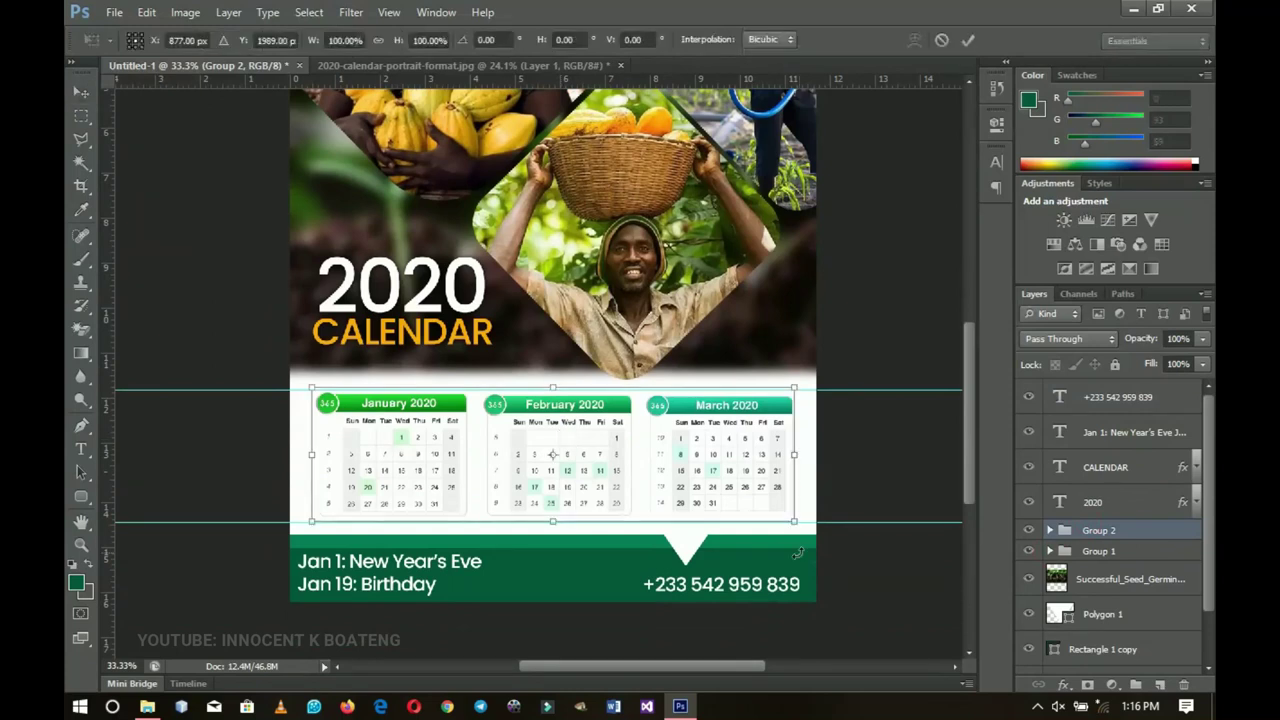
left_click_drag(792, 519, 806, 524)
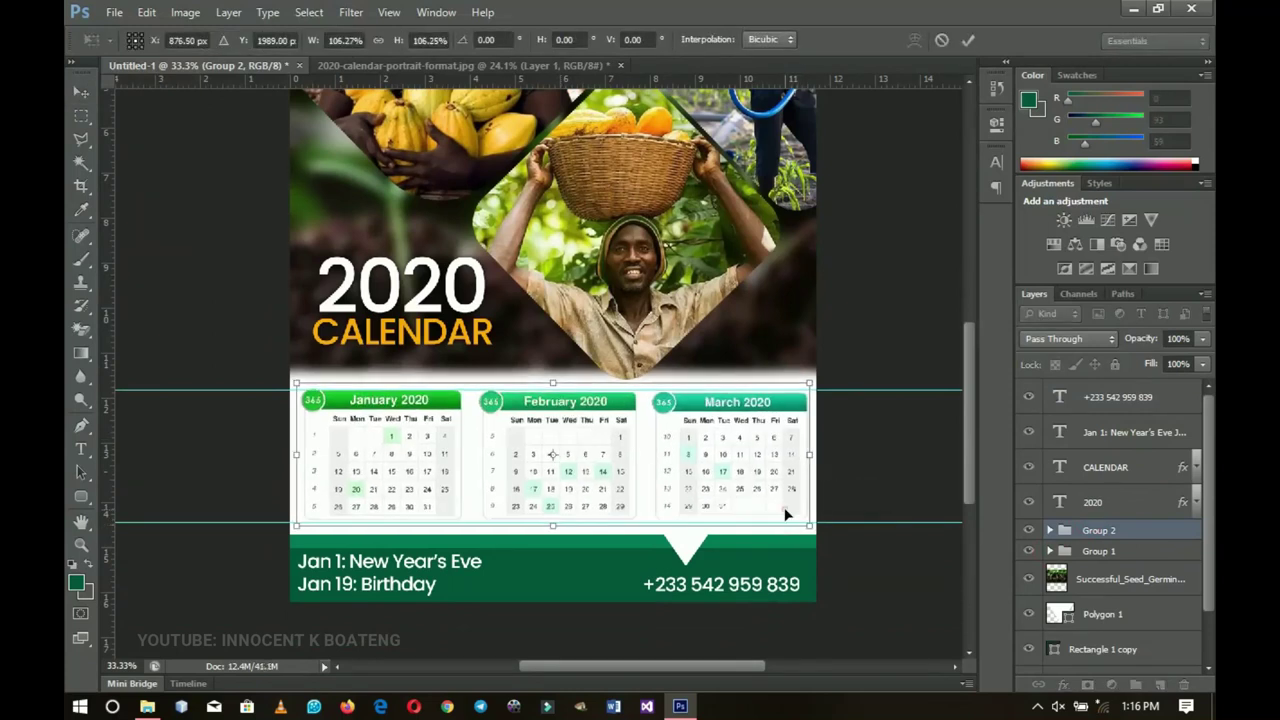
key("Return")
key("z")
left_click(700, 449, "alt")
scroll(700, 449, "down", 3, "alt")
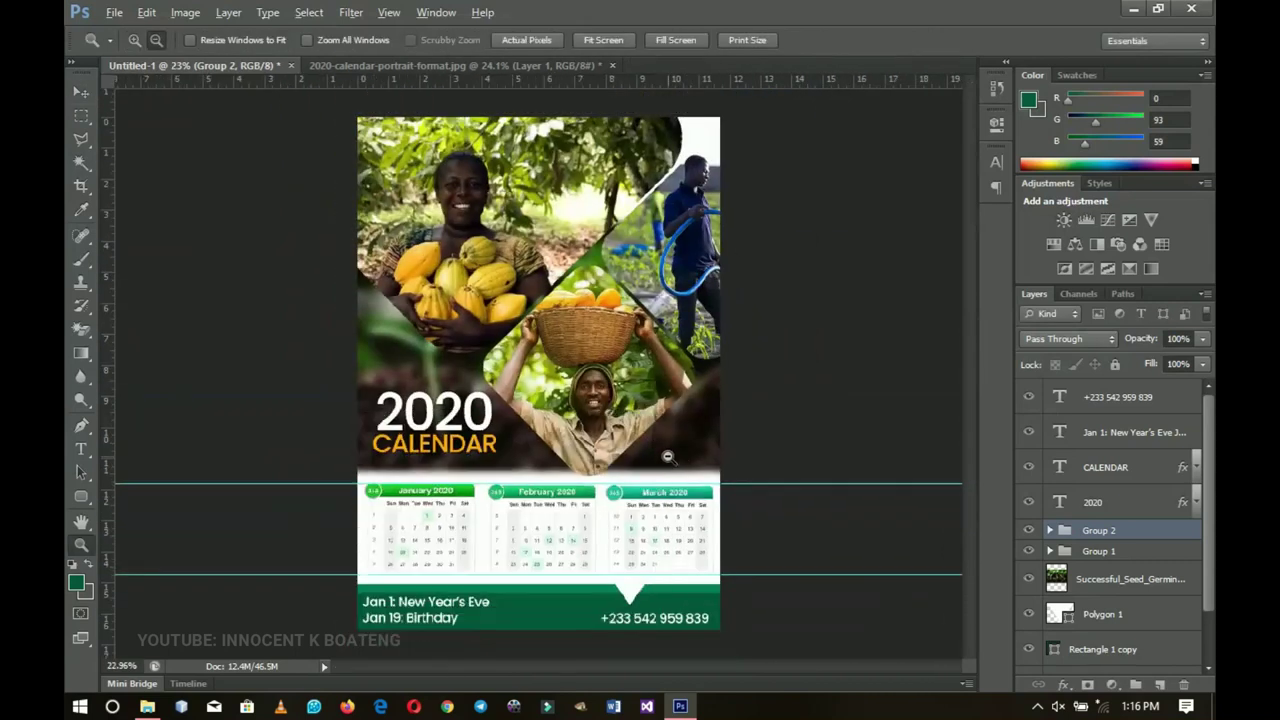
Step: Select the 2020 and CALENDAR layers together and scale them up slightly
key("v")
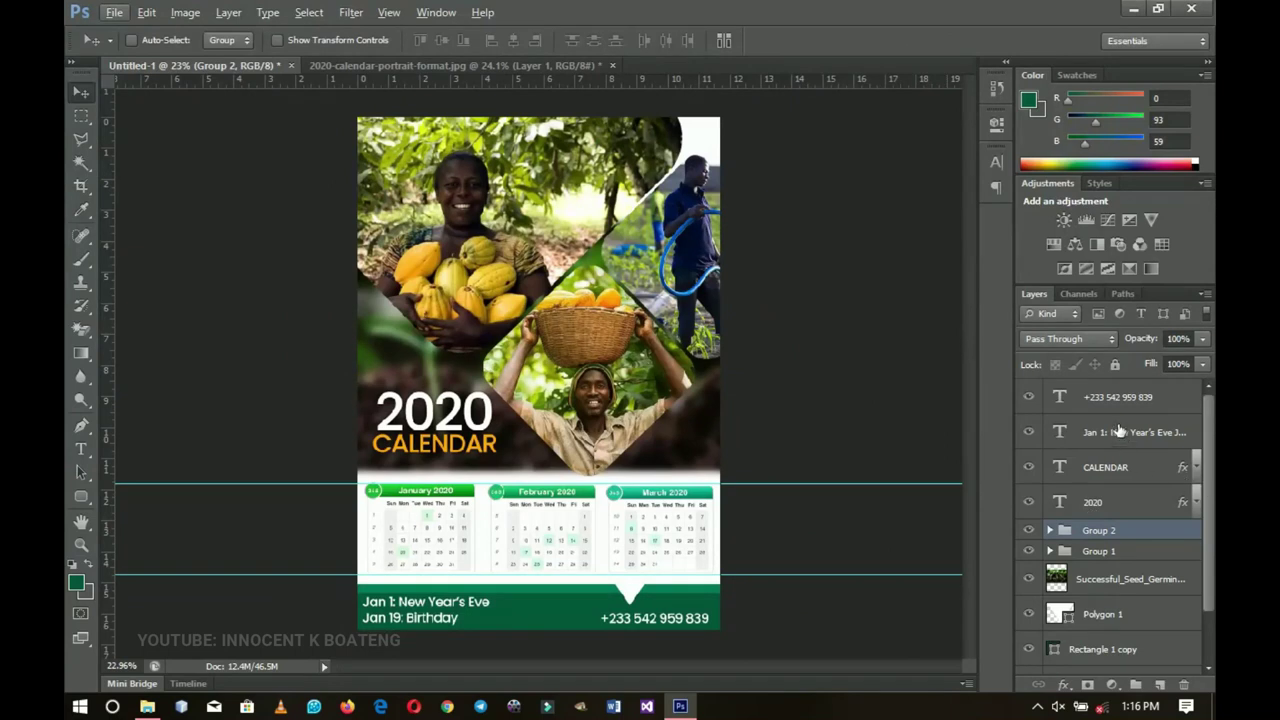
left_click(1099, 470, "shift")
left_click(1097, 472, "ctrl")
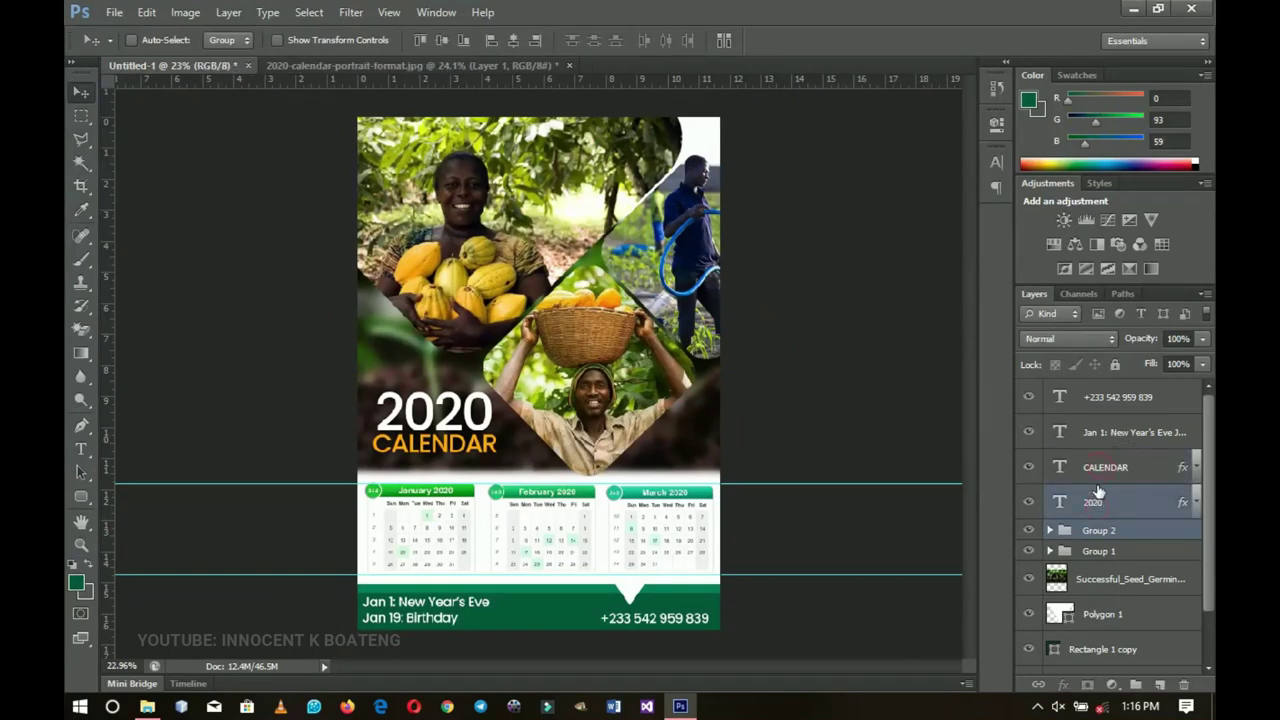
left_click(1097, 470)
left_click(1097, 503, "shift")
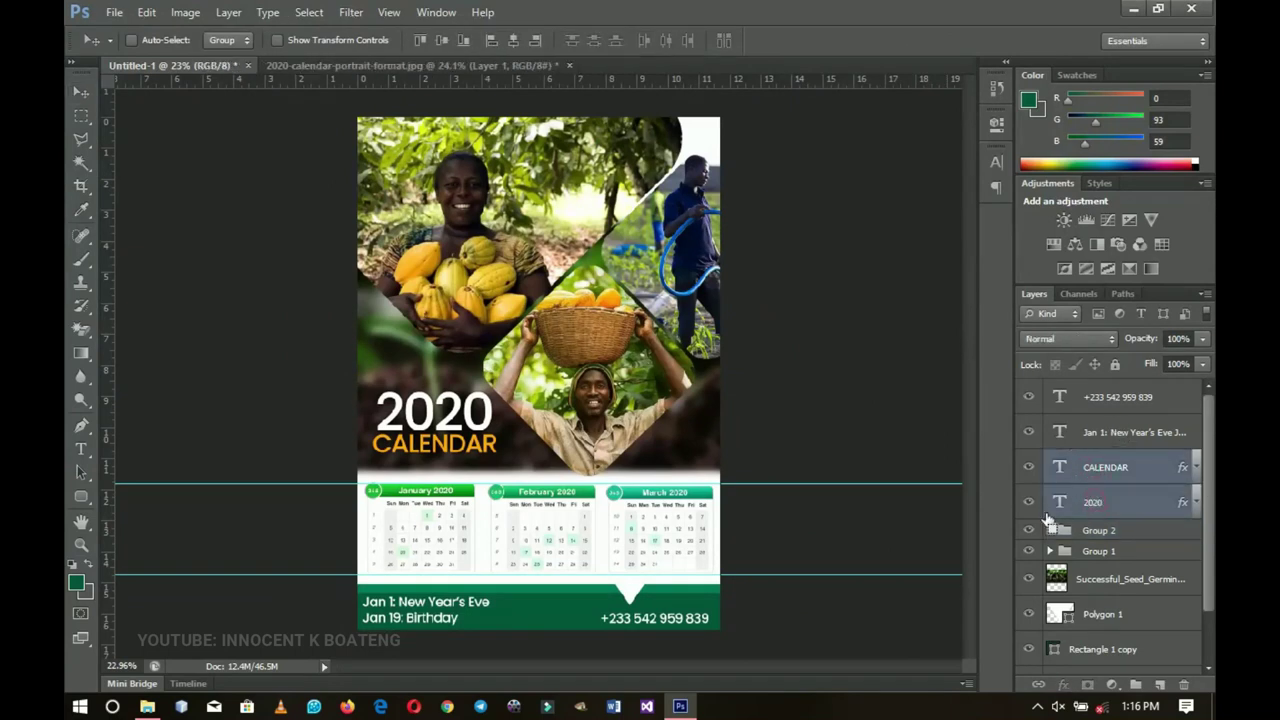
key("ctrl+t")
left_click_drag(494, 457, 501, 457)
key("Return")
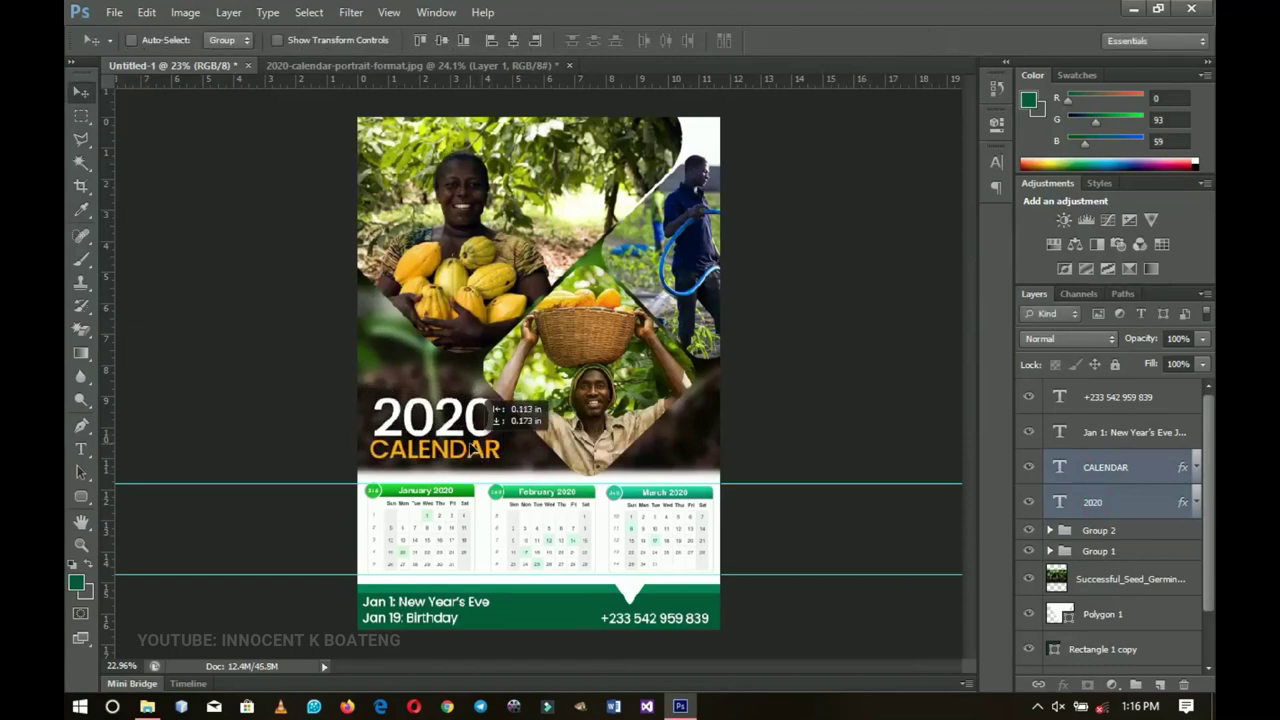
key("ctrl+t")
left_click_drag(501, 457, 505, 462)
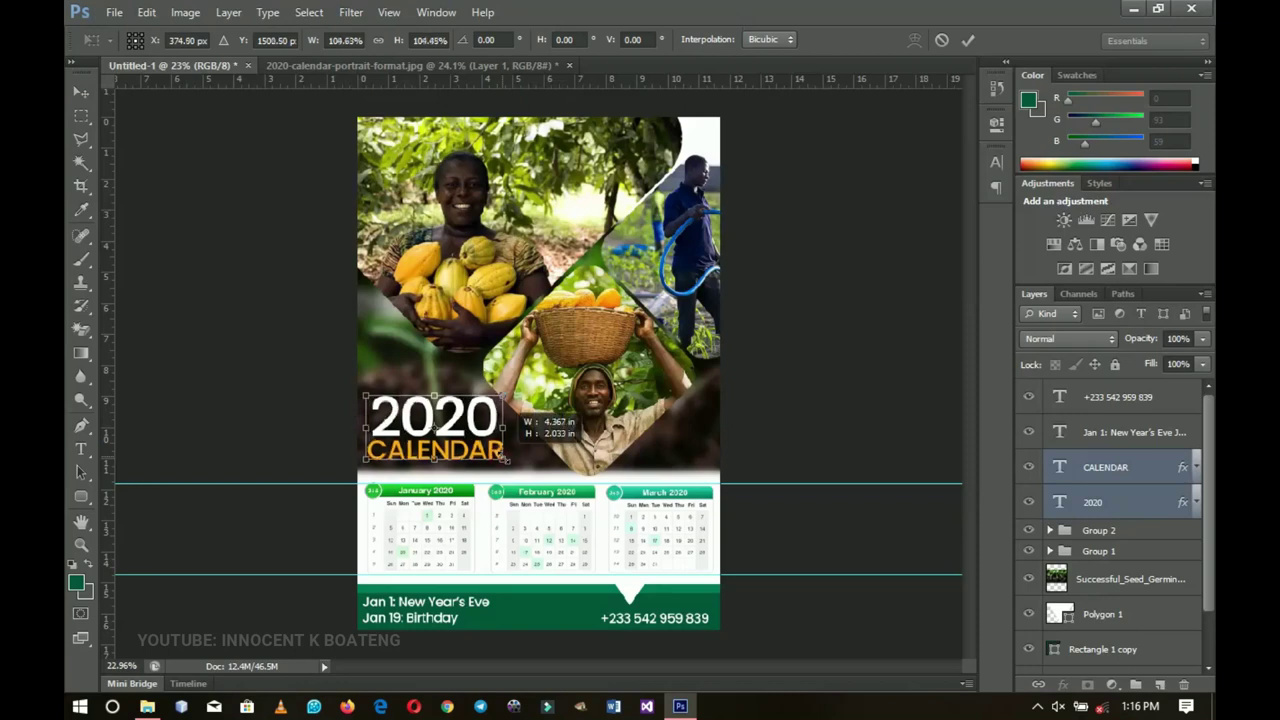
key("Return")
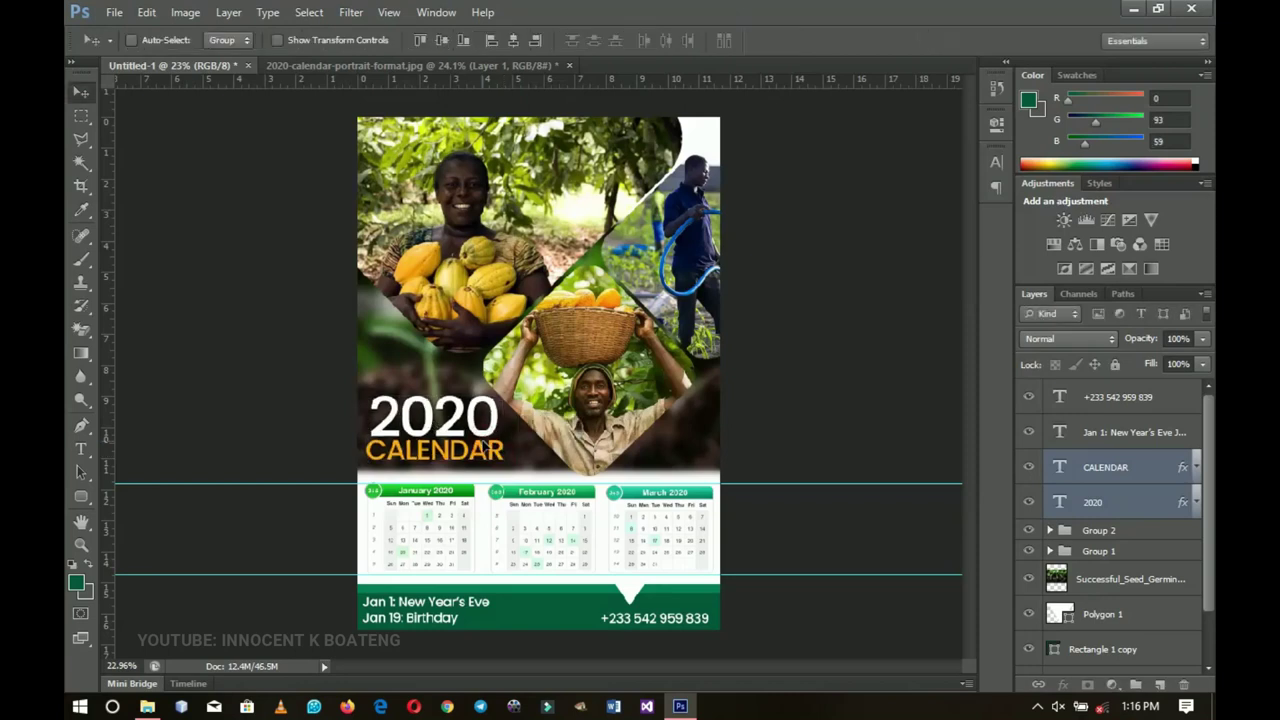